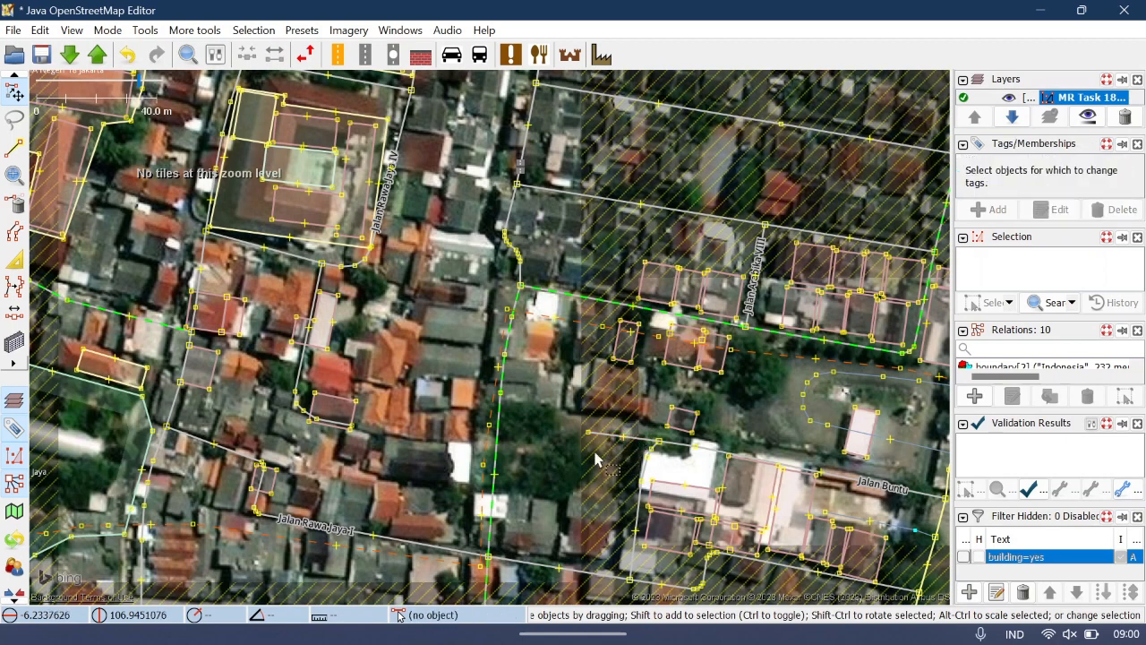
- Examine where the residential road's end crosses the four-node building just south of the red-roofed house
{"action": "left_click", "coordinate": [617, 439]}
{"action": "left_click", "coordinate": [336, 426]}
{"action": "scroll", "coordinate": [336, 426], "scroll_direction": "up", "scroll_amount": 4}
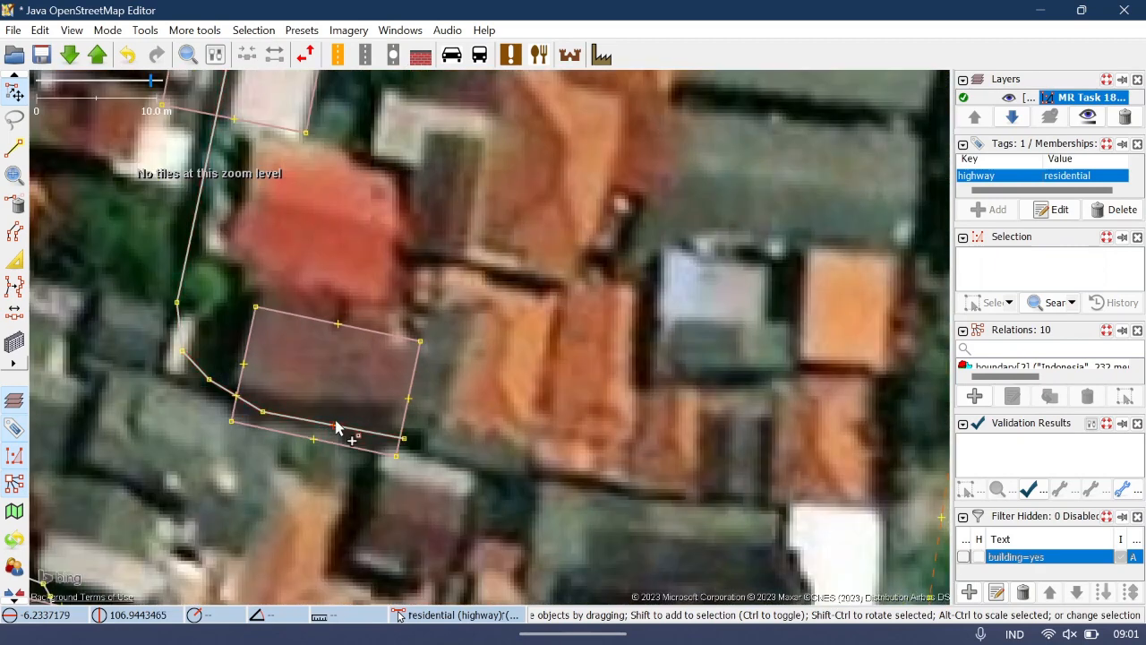
{"action": "left_click", "coordinate": [473, 367]}
{"action": "left_click_drag", "start_coordinate": [485, 357], "coordinate": [686, 350]}
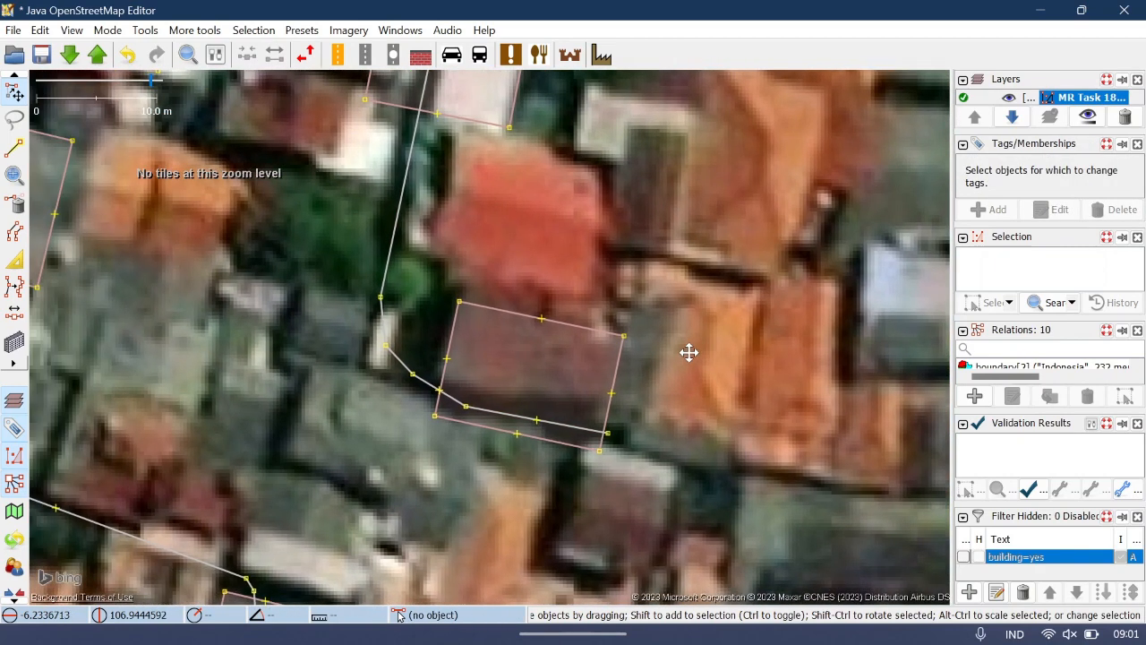
{"action": "left_click", "coordinate": [622, 381]}
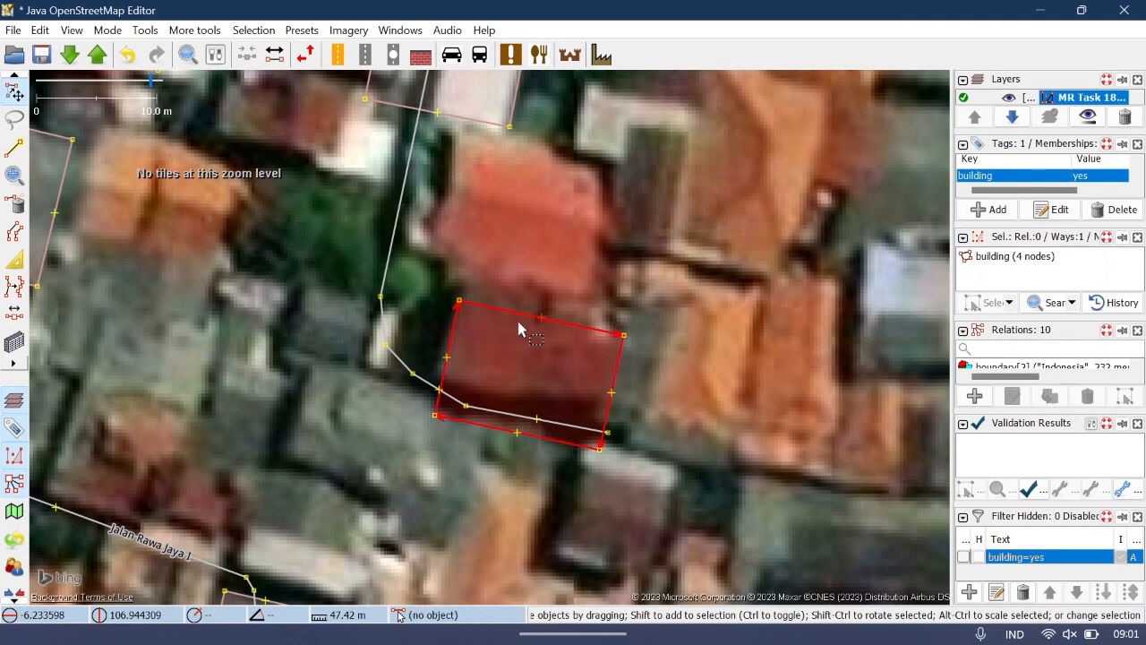
{"action": "left_click", "coordinate": [498, 413]}
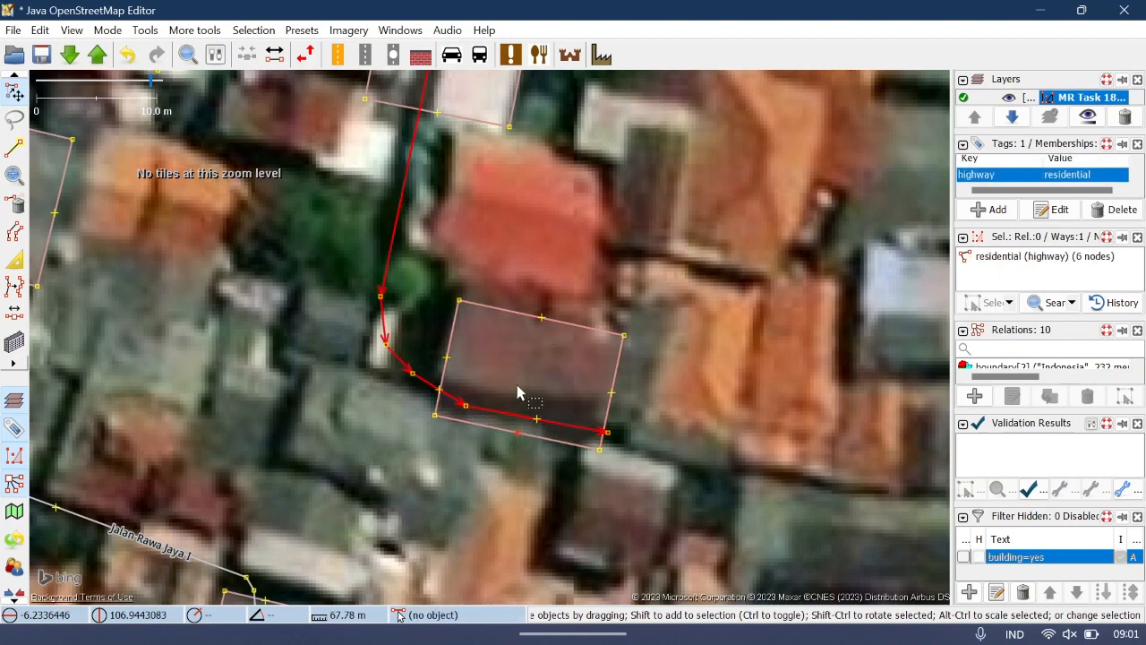
{"action": "left_click", "coordinate": [574, 334]}
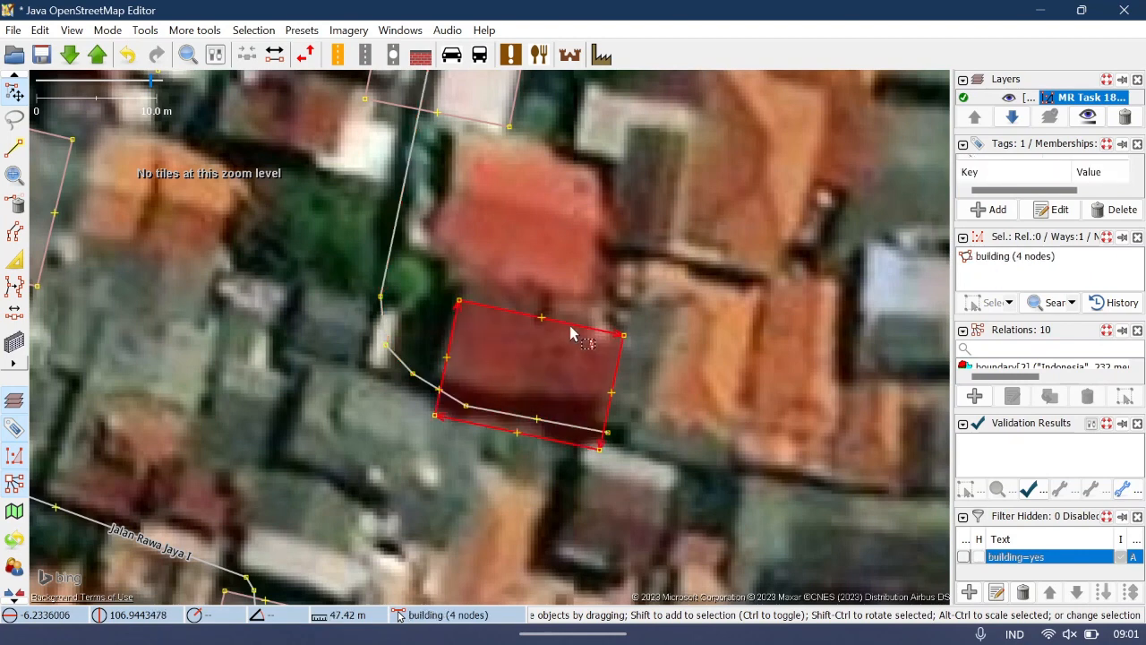
{"action": "left_click", "coordinate": [529, 413]}
- Reshape the building with Improve Way Accuracy, moving its corners onto the roof outline clear of the road, and square it
{"action": "left_click", "coordinate": [584, 331]}
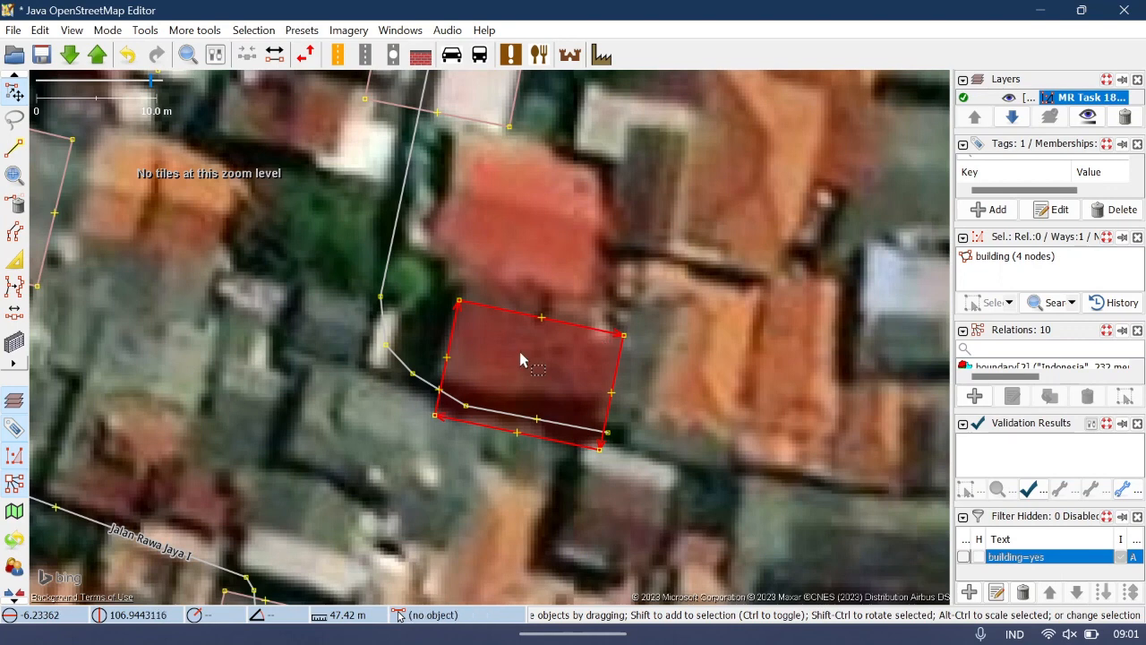
{"action": "key", "text": "w"}
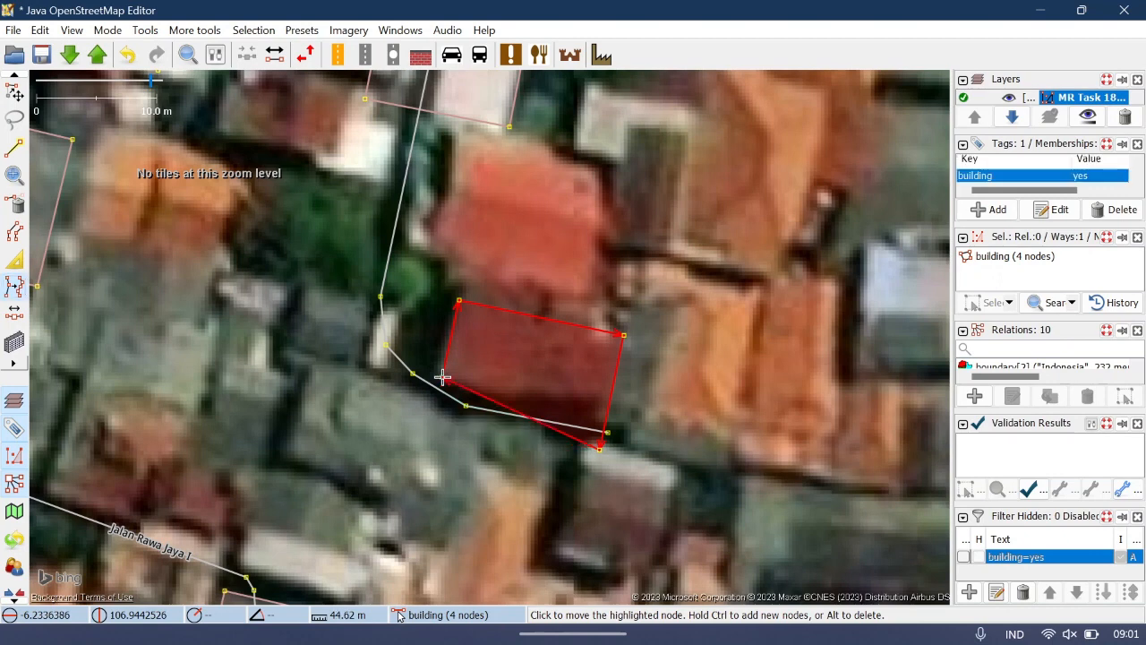
{"action": "left_click", "coordinate": [602, 407]}
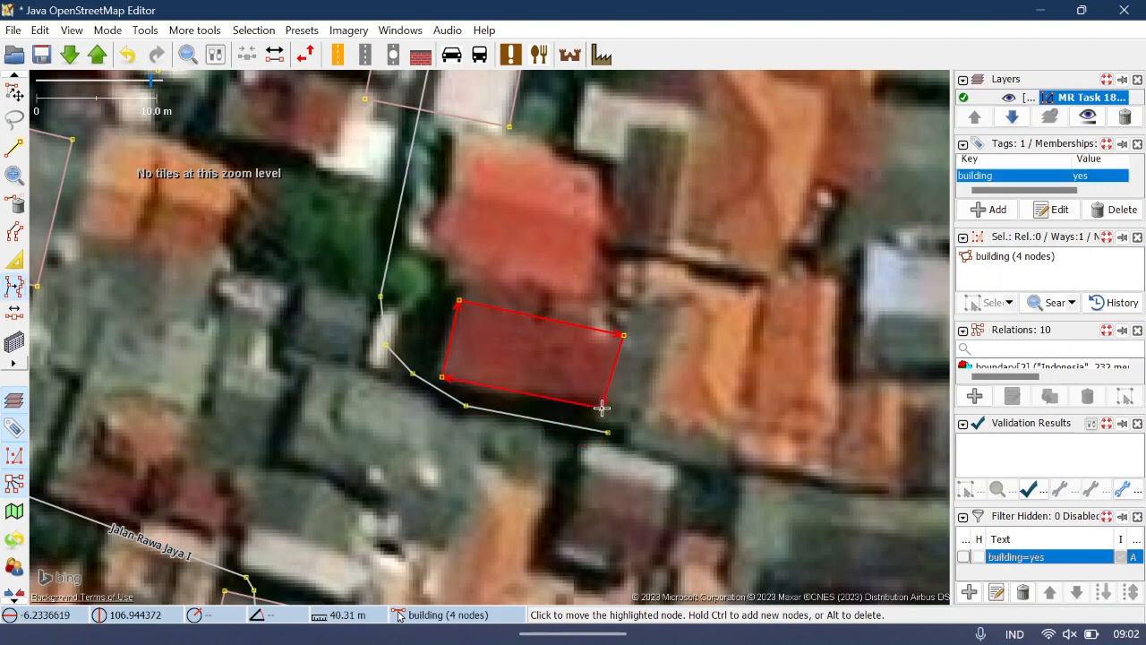
{"action": "left_click", "coordinate": [618, 320]}
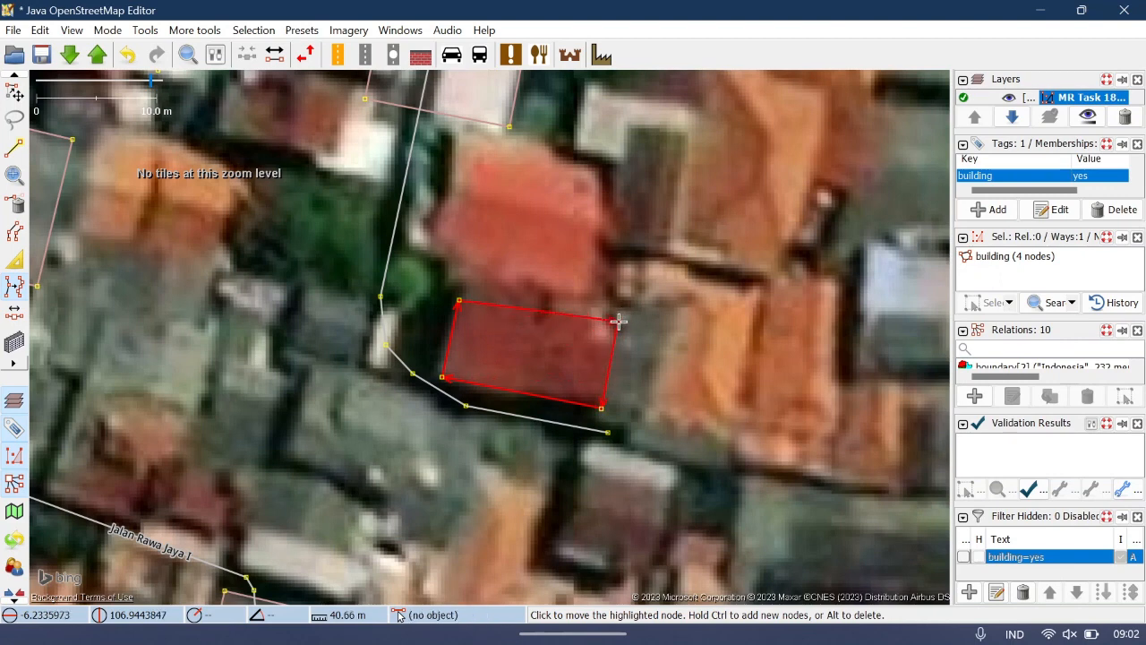
{"action": "left_click", "coordinate": [462, 284]}
{"action": "key", "text": "q"}
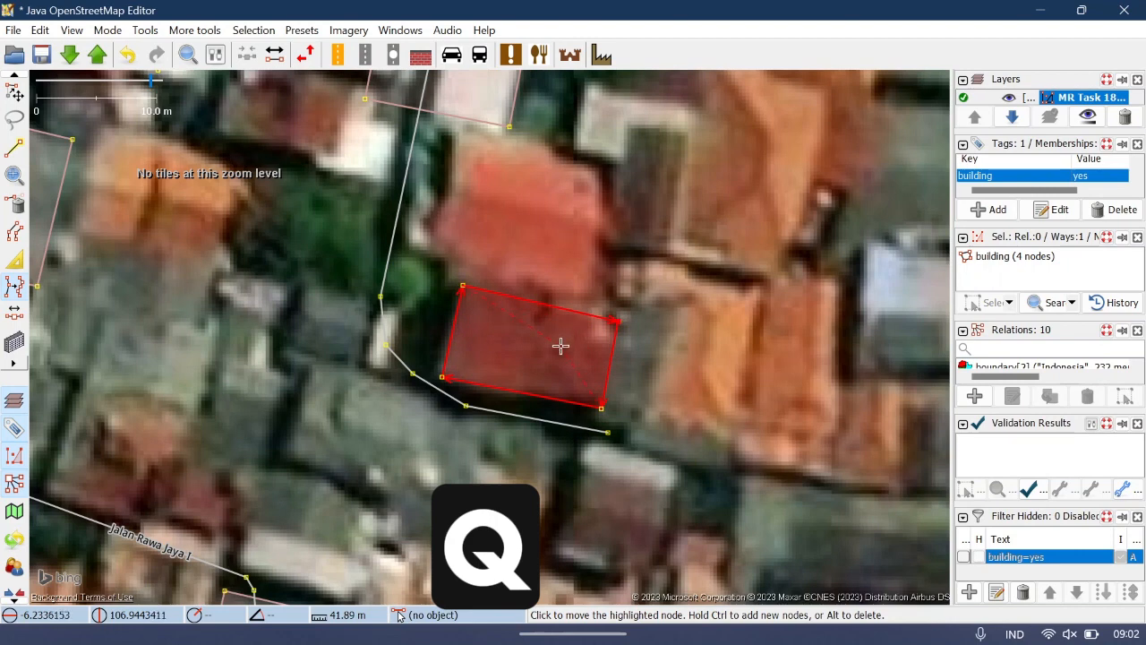
{"action": "key", "text": "q"}
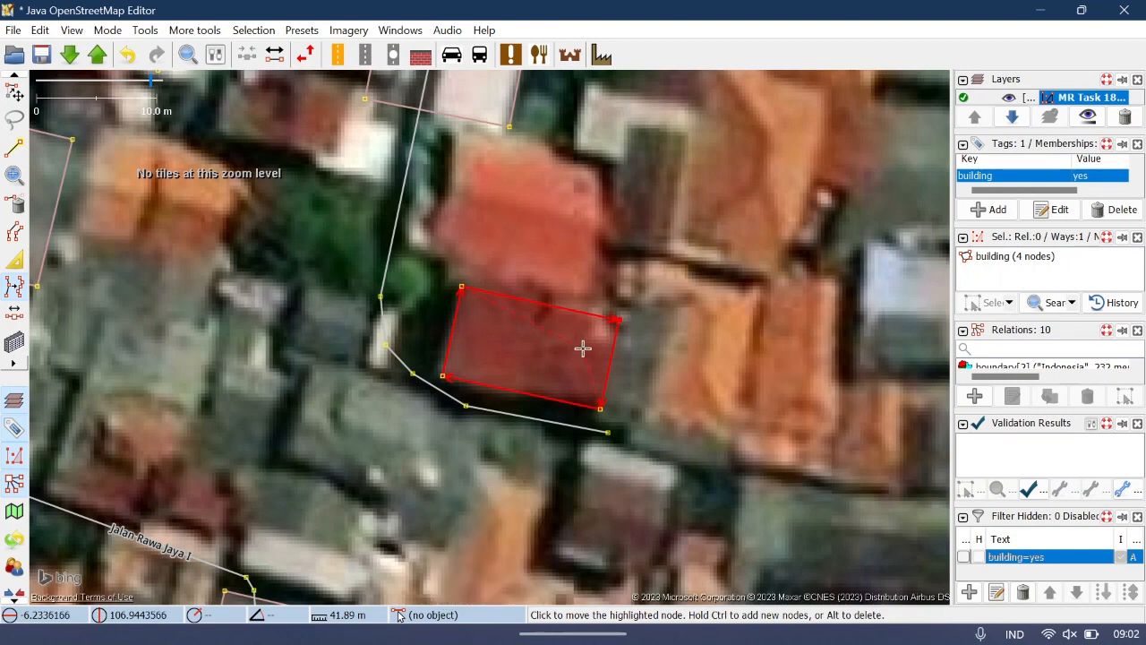
{"action": "left_click", "coordinate": [639, 373]}
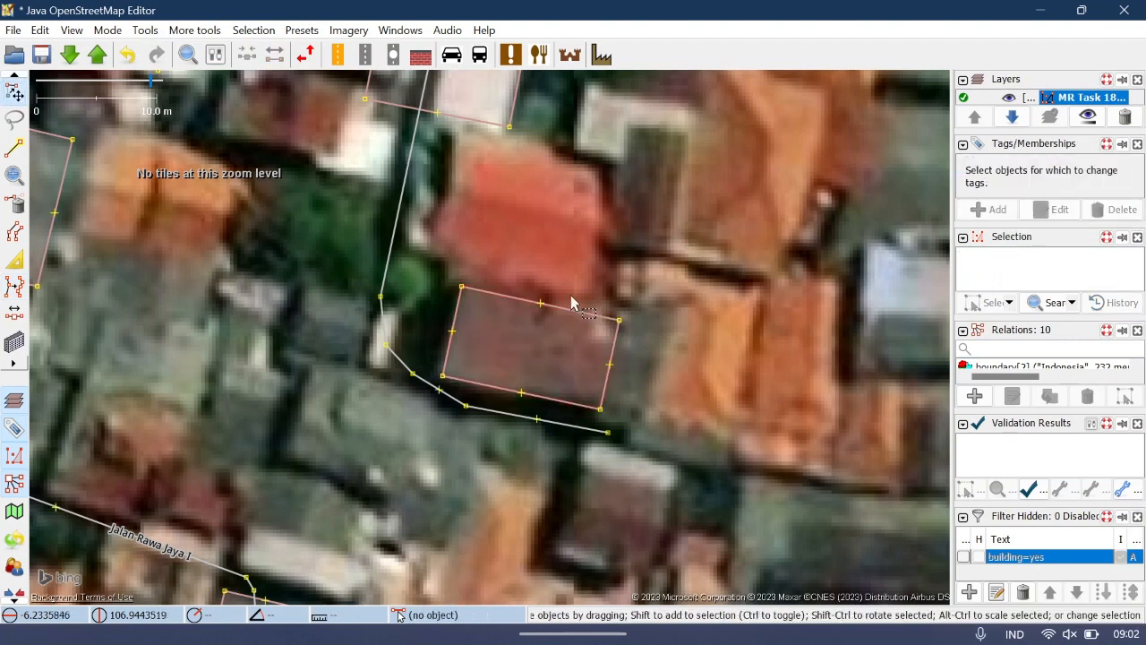
- Try to shift the grey-roofed building that shares nodes with Jalan Rawa Jaya, and undo the move
{"action": "left_click", "coordinate": [502, 395]}
{"action": "left_click", "coordinate": [310, 294]}
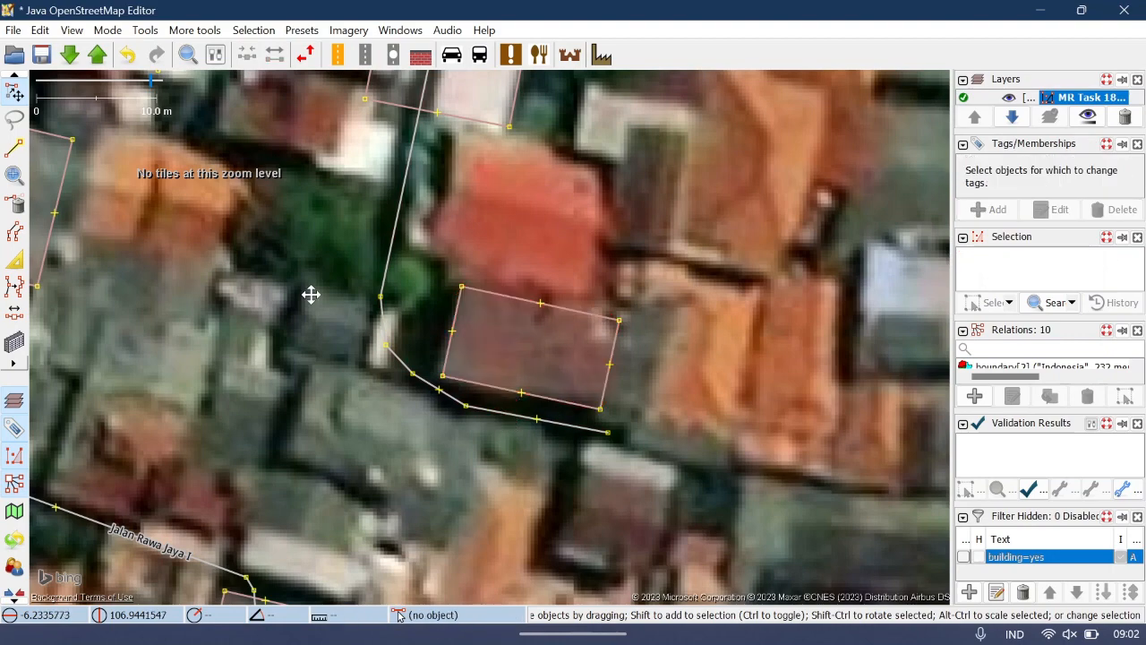
{"action": "left_click_drag", "start_coordinate": [315, 291], "coordinate": [796, 480]}
{"action": "left_click", "coordinate": [514, 400]}
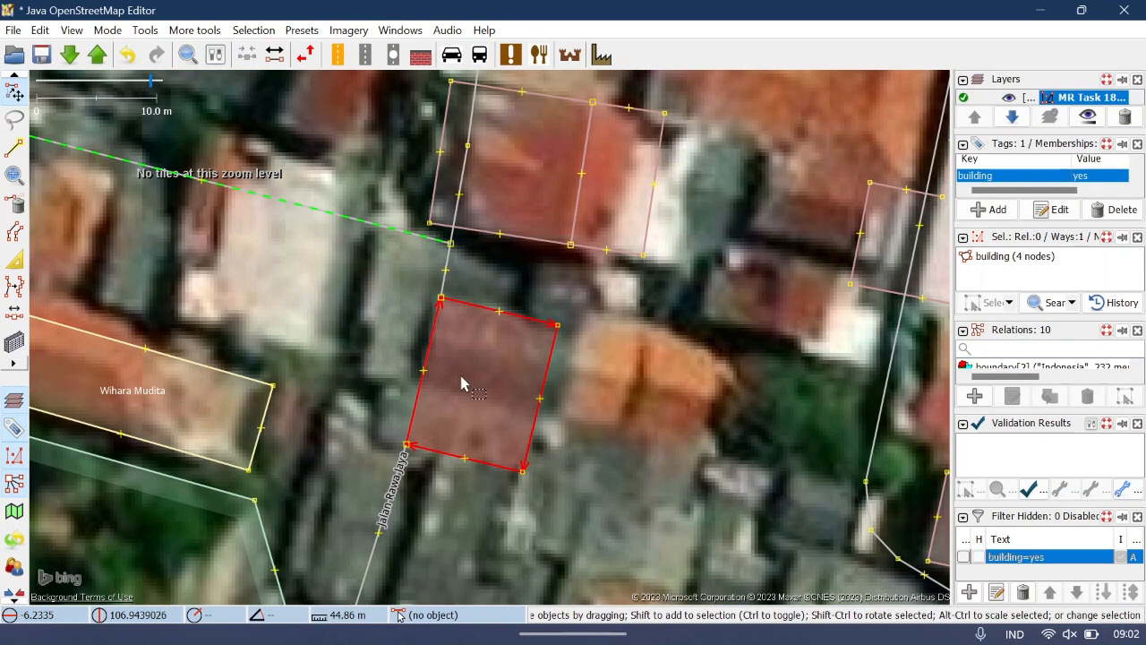
{"action": "left_click", "coordinate": [444, 286]}
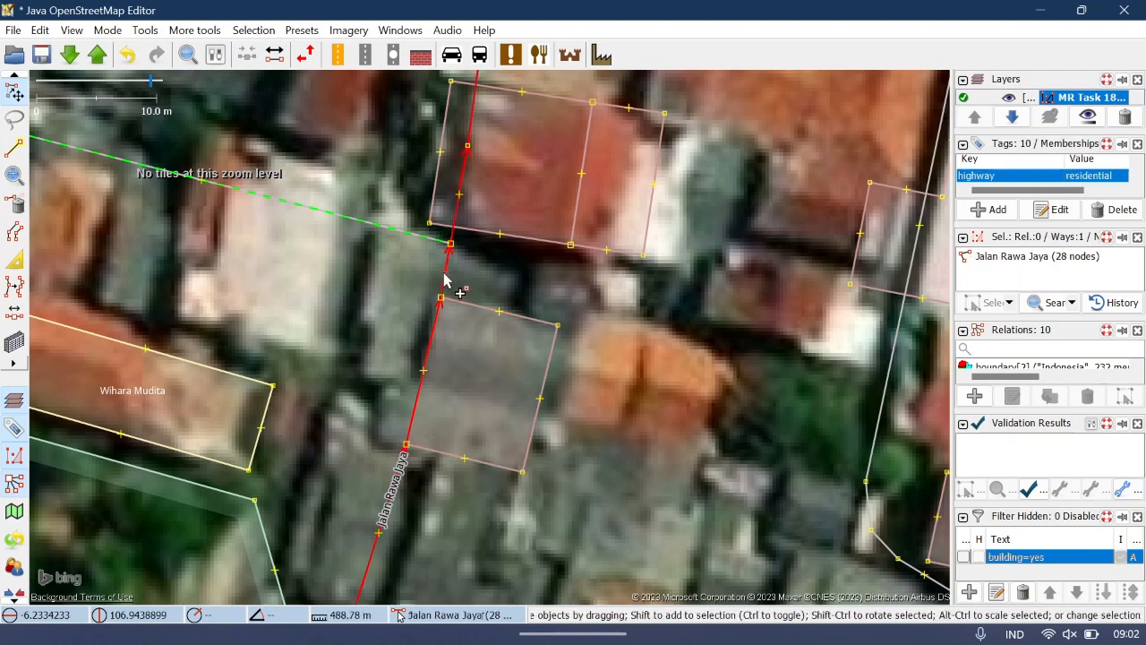
{"action": "left_click", "coordinate": [578, 383]}
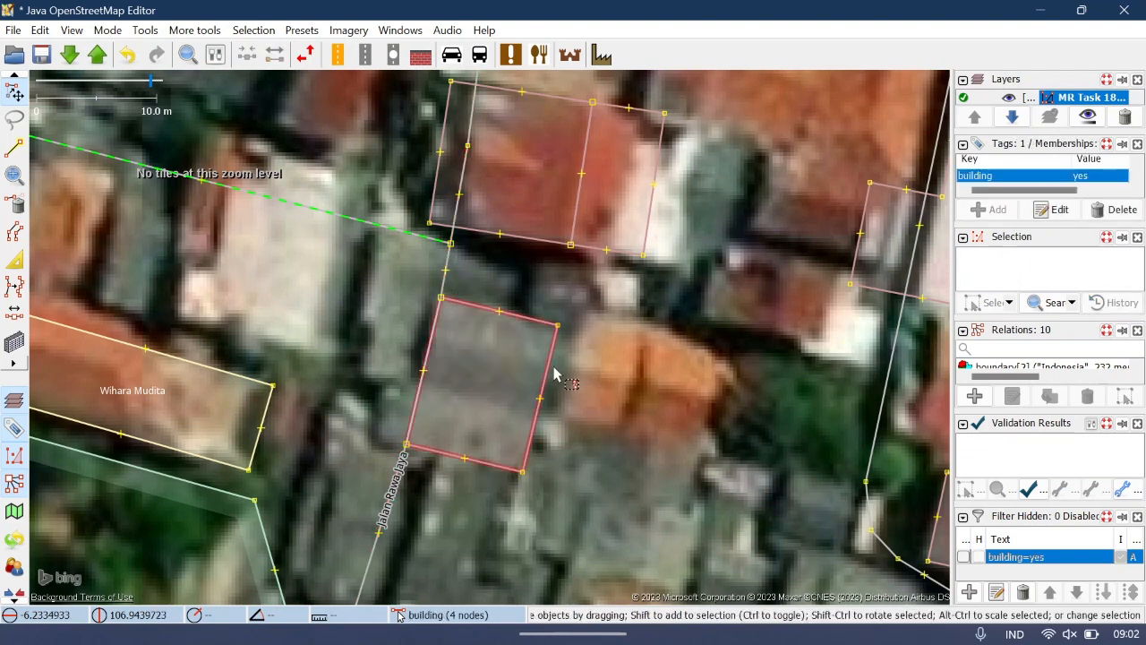
{"action": "left_click_drag", "start_coordinate": [551, 373], "coordinate": [578, 374]}
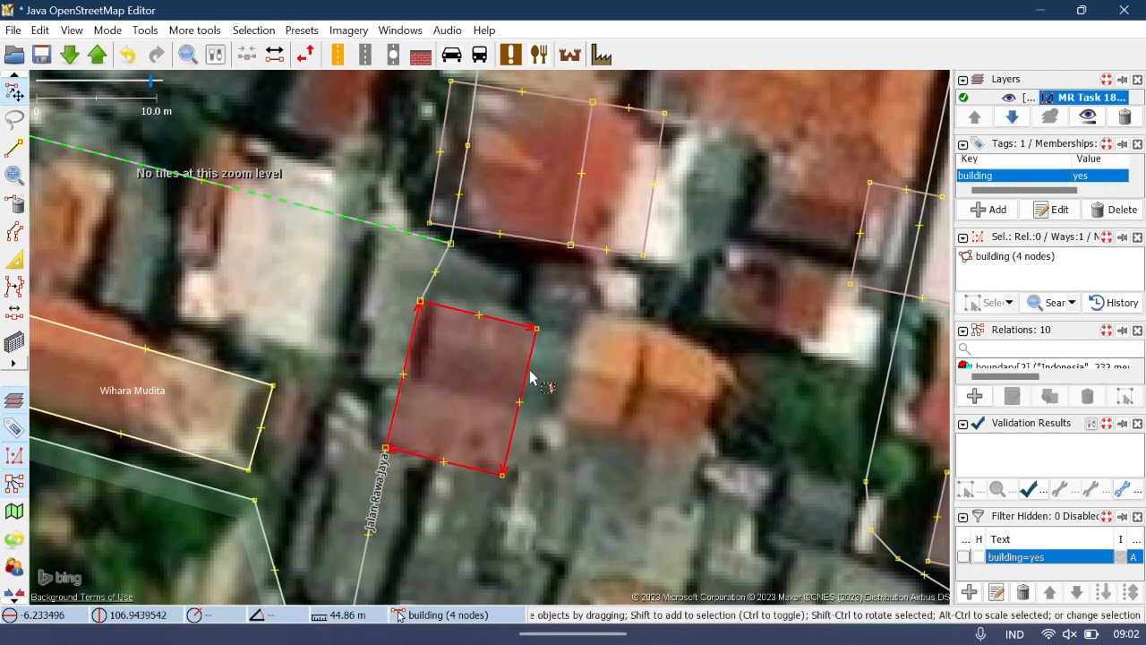
{"action": "key", "text": "ctrl+z"}
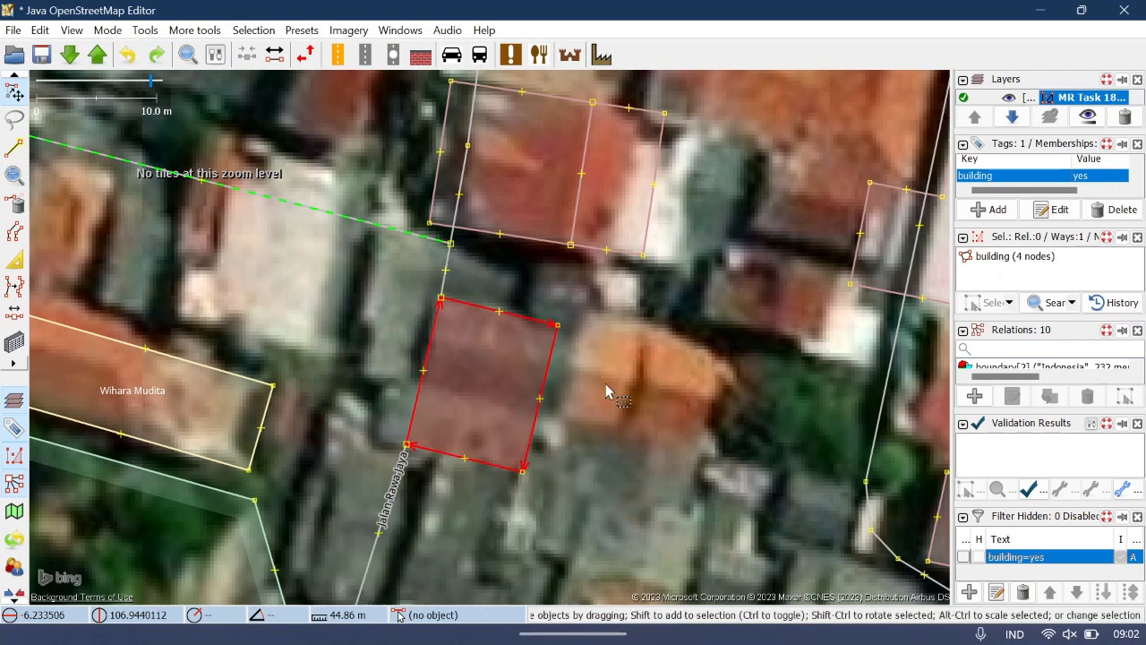
- Unglue the grey-roofed building from Jalan Rawa Jaya and move it slightly east of the road
{"action": "left_click_drag", "start_coordinate": [578, 360], "coordinate": [584, 348]}
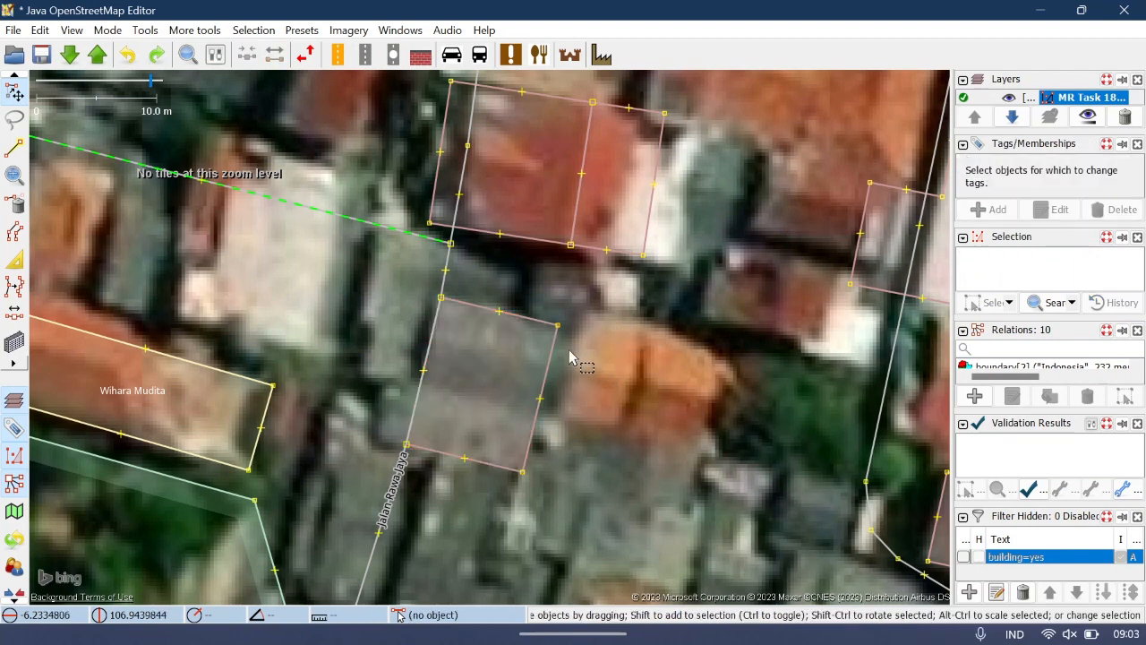
{"action": "left_click", "coordinate": [552, 352]}
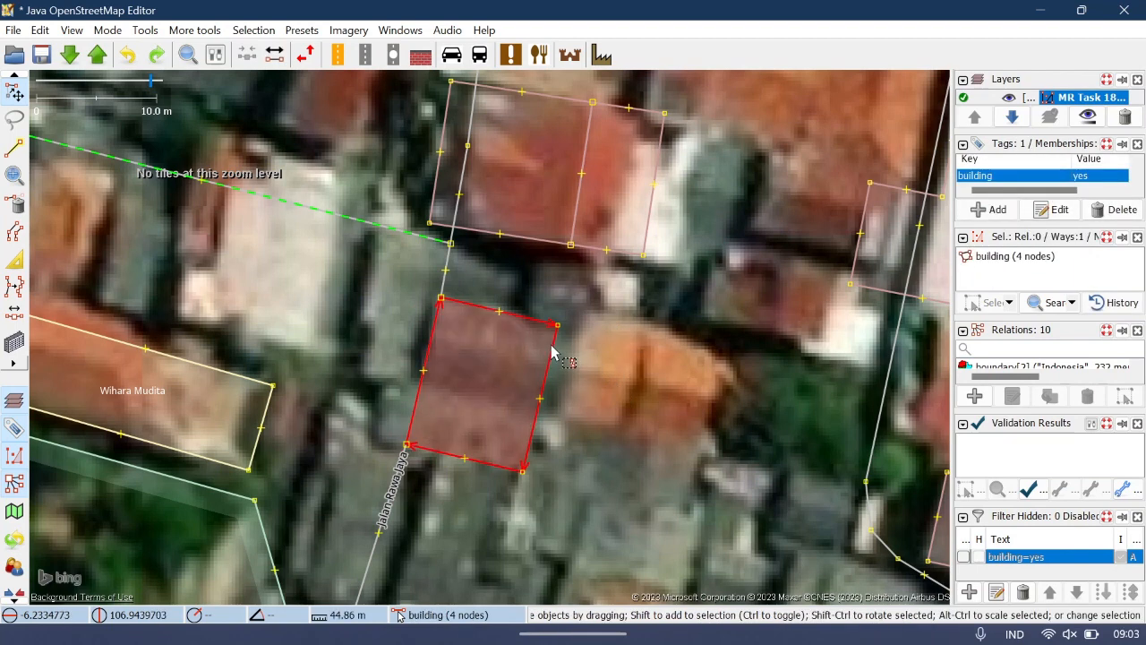
{"action": "key", "text": "g"}
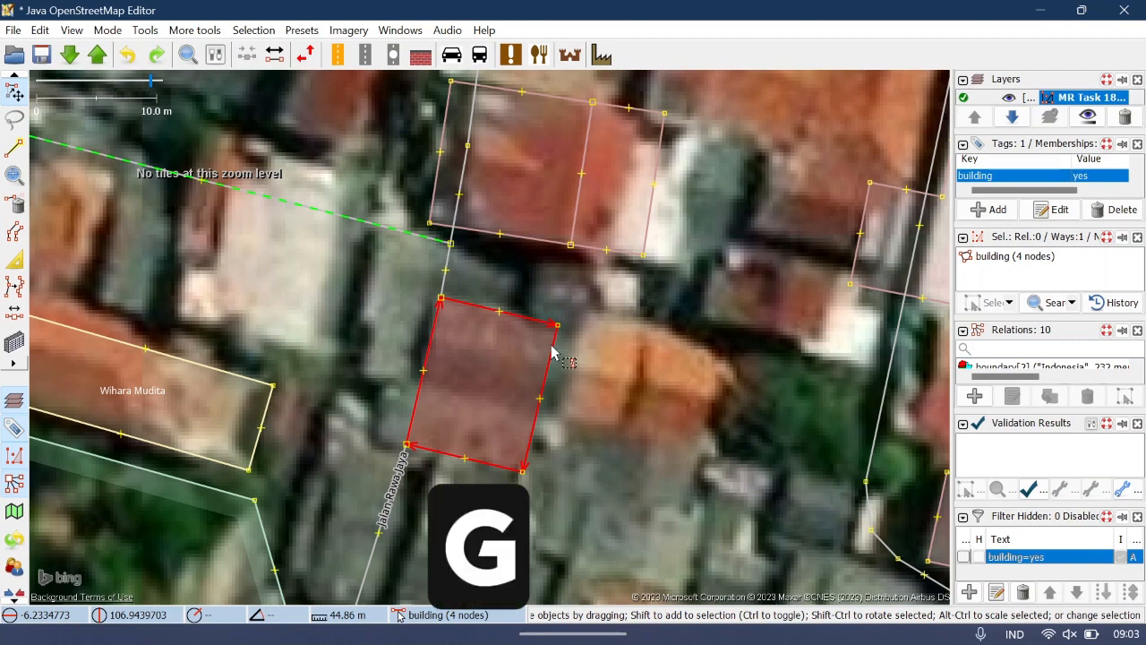
{"action": "left_click", "coordinate": [553, 352]}
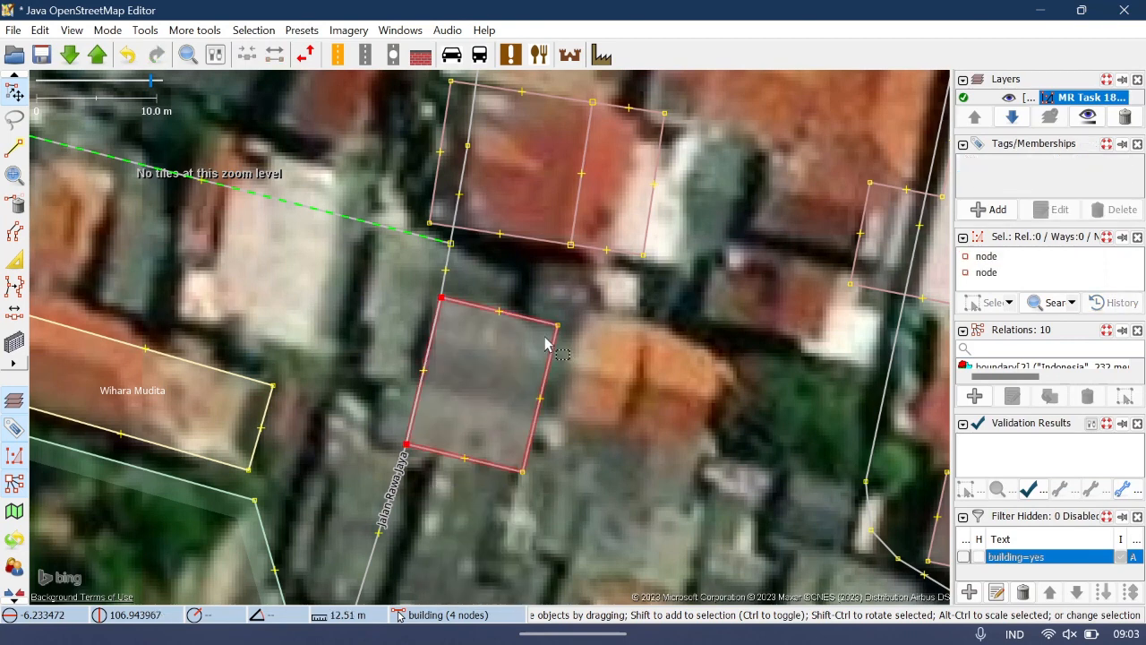
{"action": "mouse_move", "coordinate": [552, 354]}
{"action": "left_mouse_down"}
{"action": "mouse_move", "coordinate": [607, 356]}
{"action": "mouse_move", "coordinate": [576, 340]}
{"action": "mouse_move", "coordinate": [528, 344]}
{"action": "mouse_move", "coordinate": [621, 366]}
{"action": "mouse_move", "coordinate": [455, 317]}
{"action": "mouse_move", "coordinate": [619, 366]}
{"action": "mouse_move", "coordinate": [497, 333]}
{"action": "mouse_move", "coordinate": [599, 355]}
{"action": "mouse_move", "coordinate": [552, 348]}
{"action": "mouse_move", "coordinate": [566, 356]}
{"action": "left_mouse_up"}
- Move the grey-roofed building's two southern corners north to fit the roof with Improve Way Accuracy, and square its outline
{"action": "key", "text": "w"}
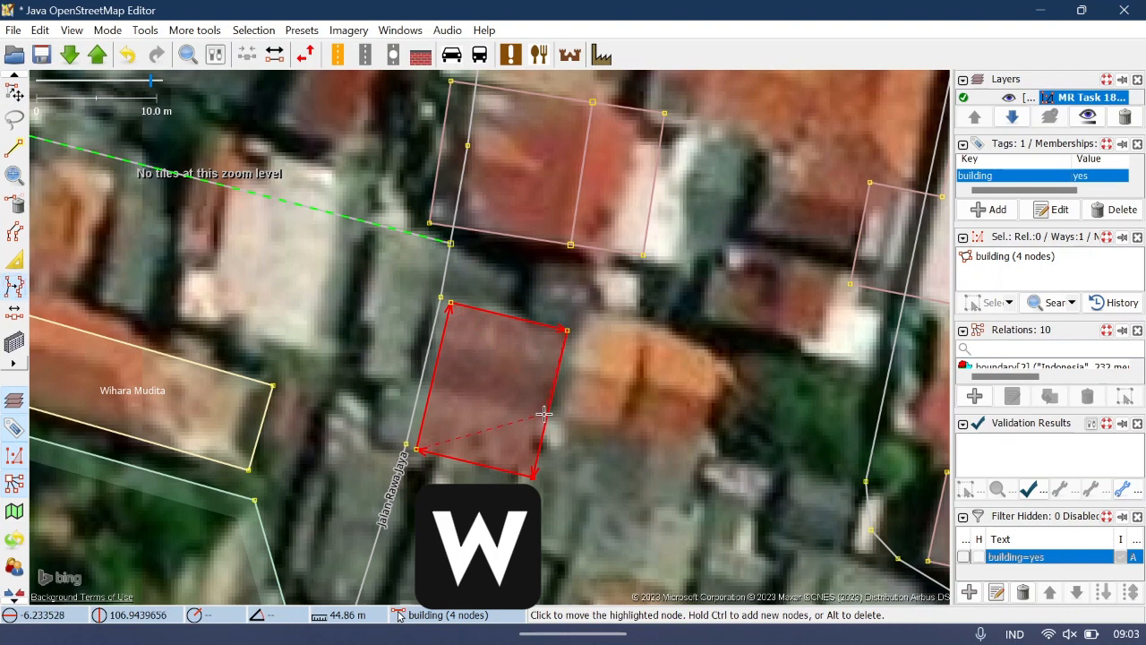
{"action": "left_click", "coordinate": [544, 413]}
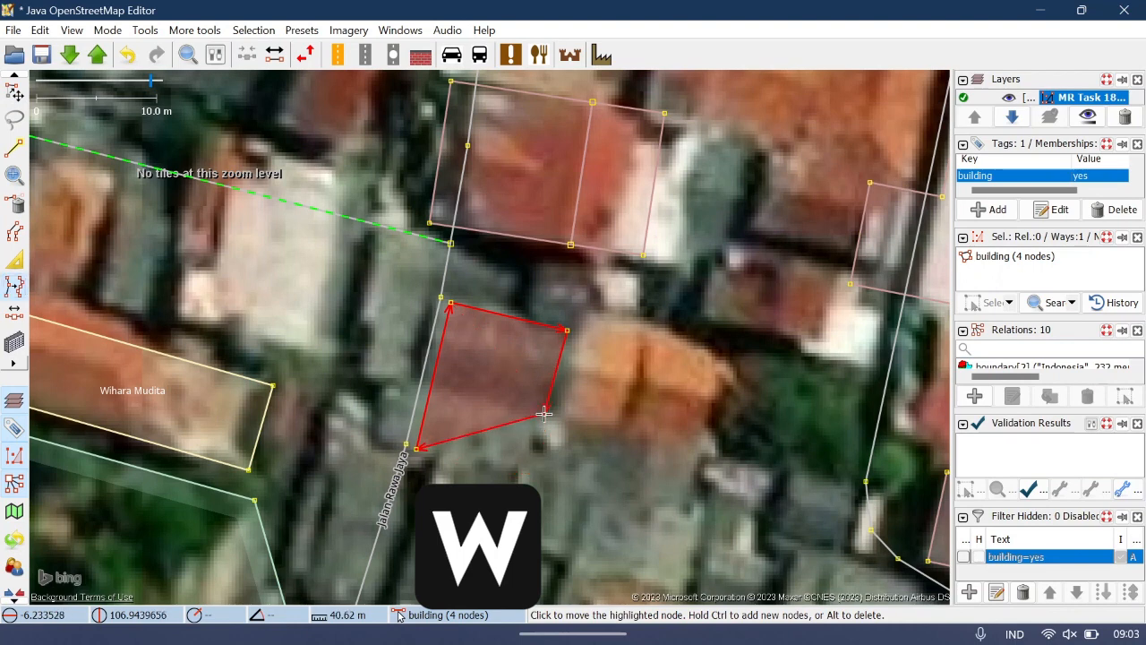
{"action": "left_click", "coordinate": [427, 384]}
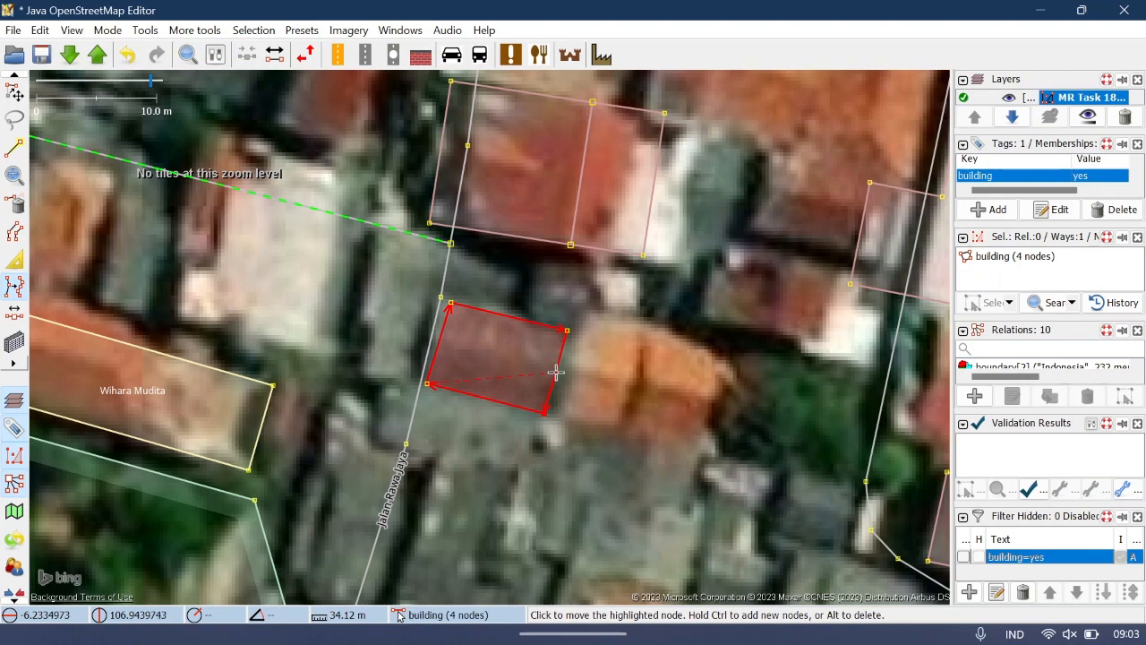
{"action": "key", "text": "q"}
{"action": "key", "text": "s"}
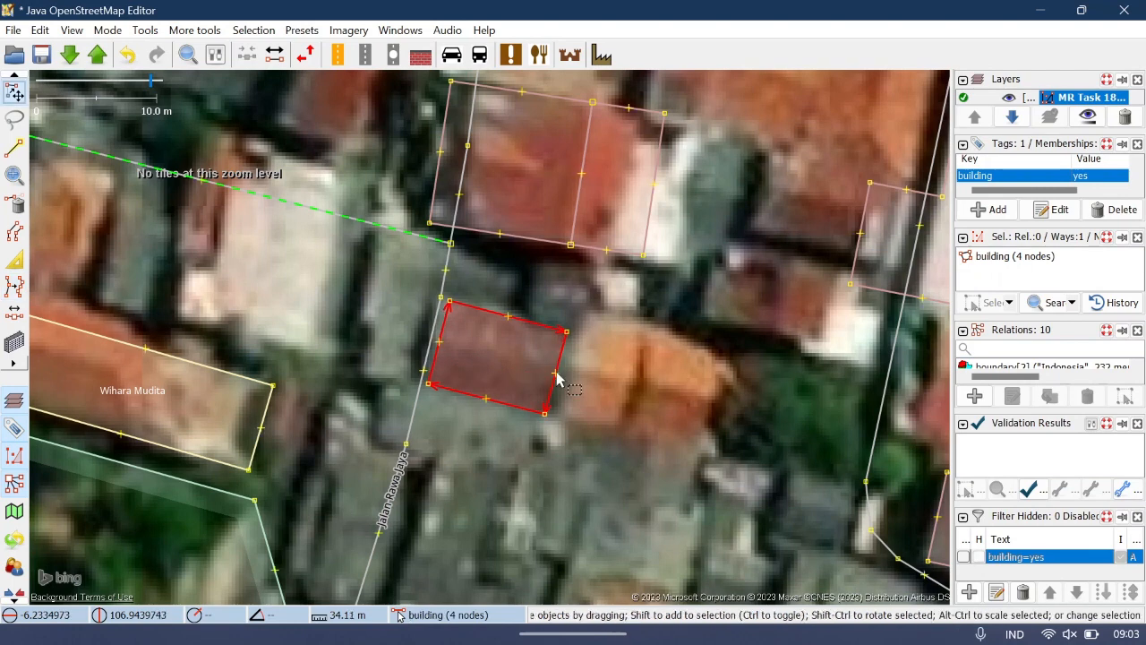
{"action": "left_click", "coordinate": [577, 384]}
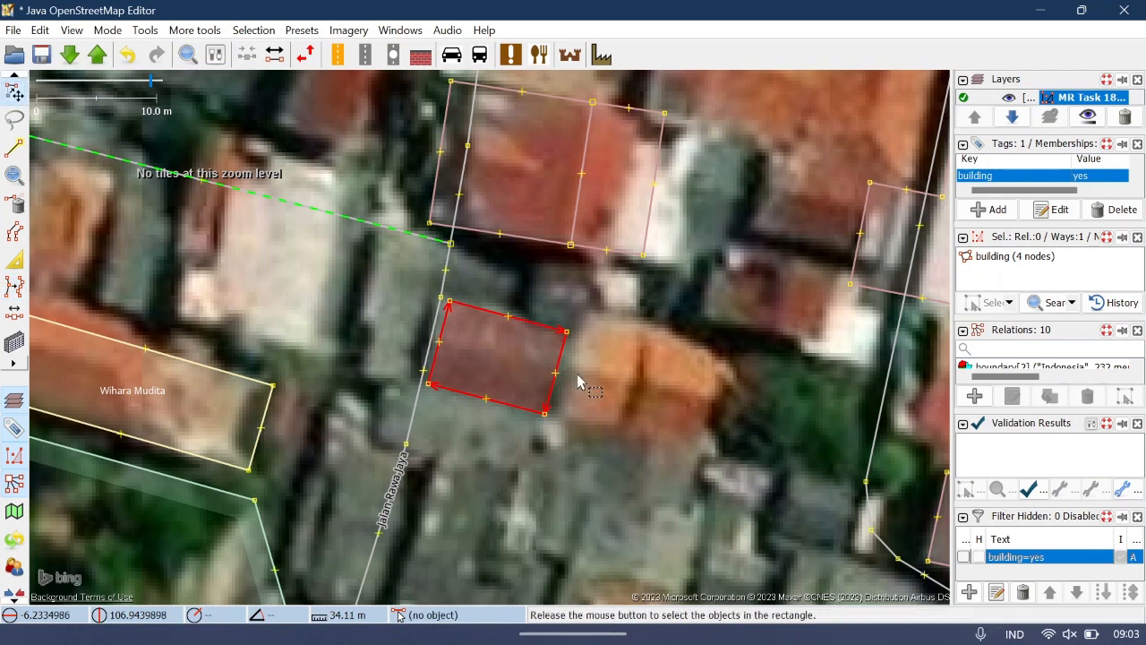
{"action": "left_click", "coordinate": [549, 336]}
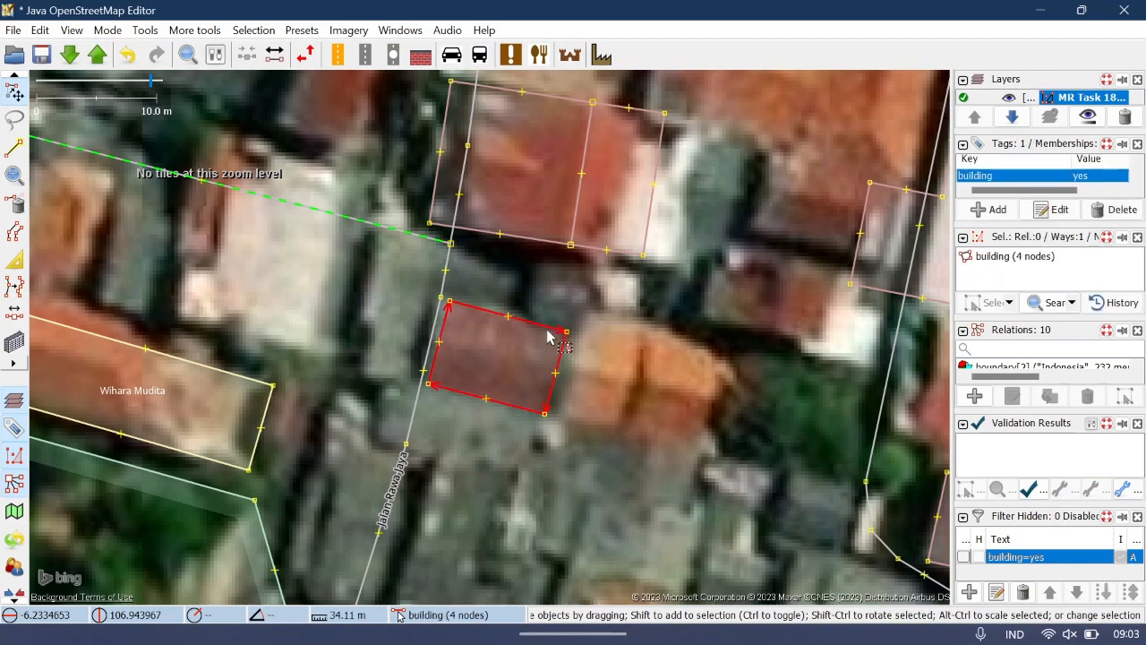
{"action": "left_click", "coordinate": [434, 329]}
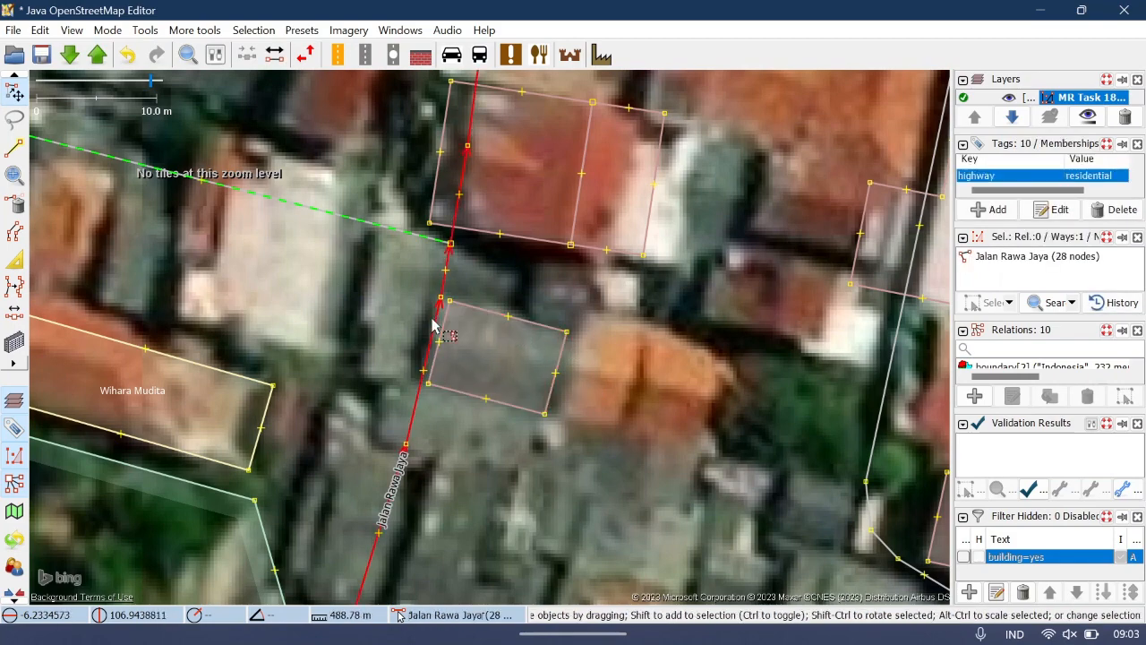
- Examine how the red-roofed building farther north overlaps Jalan Rawa Jaya and adjoins the building on its east side
{"action": "left_click", "coordinate": [623, 340]}
{"action": "left_click_drag", "start_coordinate": [623, 340], "coordinate": [574, 555]}
{"action": "left_click", "coordinate": [469, 448]}
{"action": "left_click", "coordinate": [467, 435]}
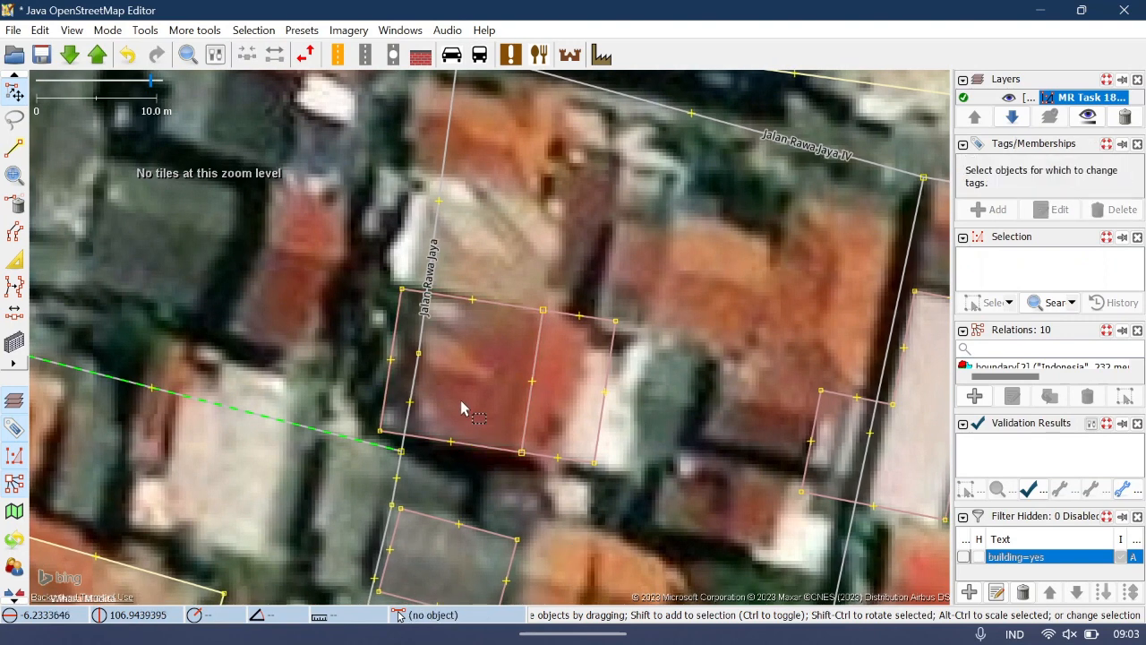
{"action": "left_click", "coordinate": [460, 299]}
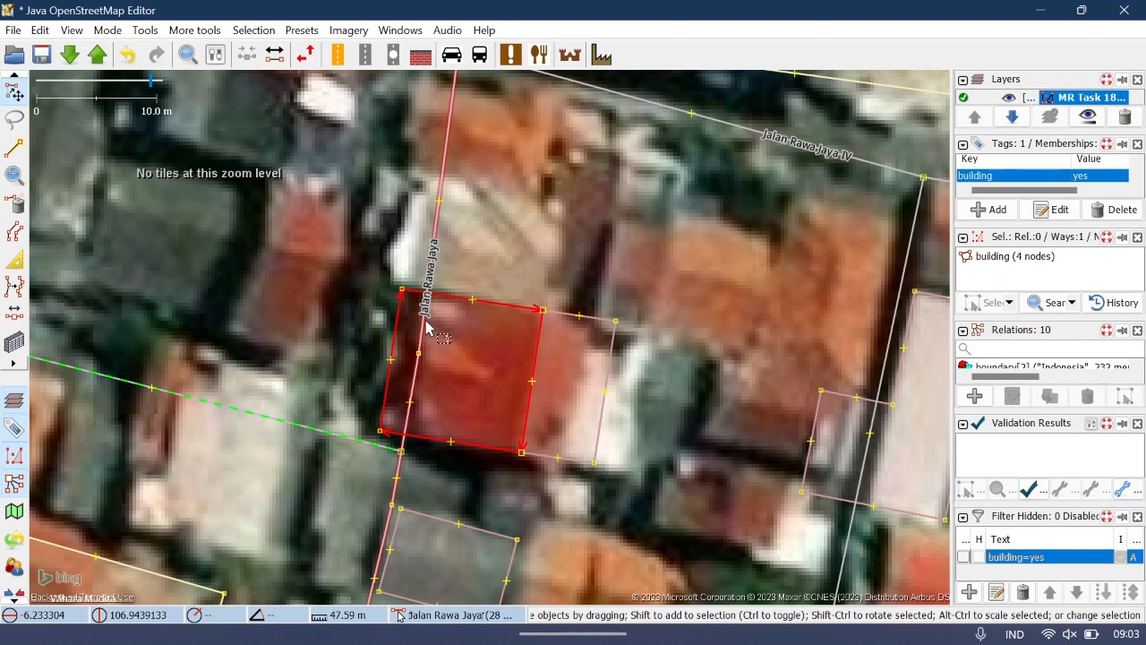
{"action": "left_click", "coordinate": [427, 328]}
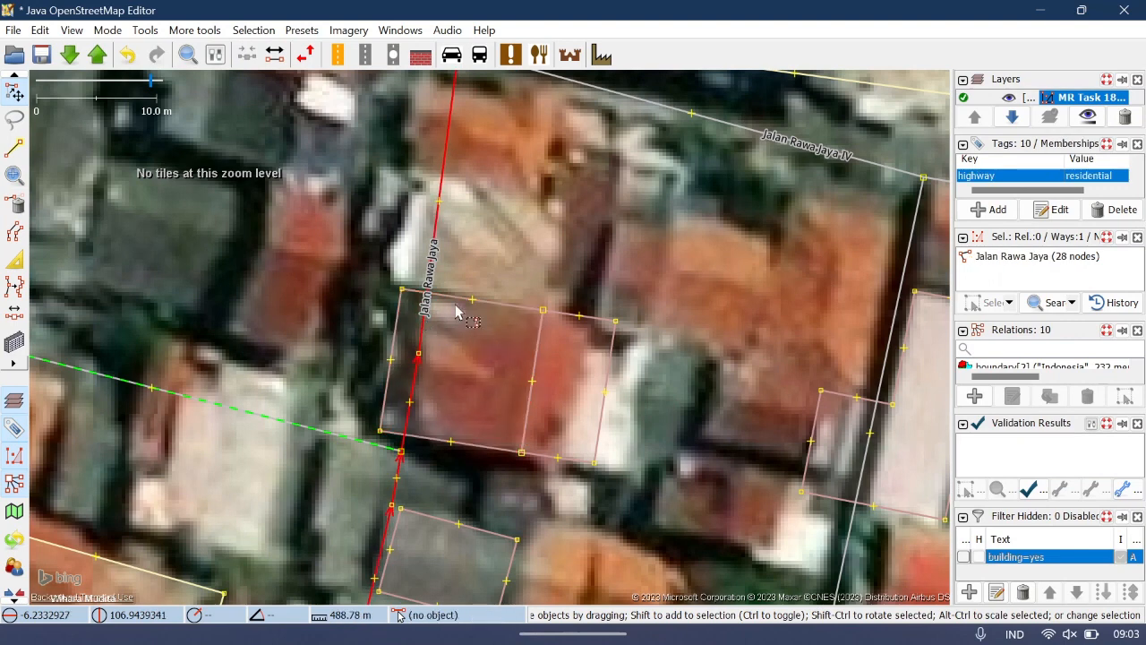
{"action": "left_click", "coordinate": [465, 303]}
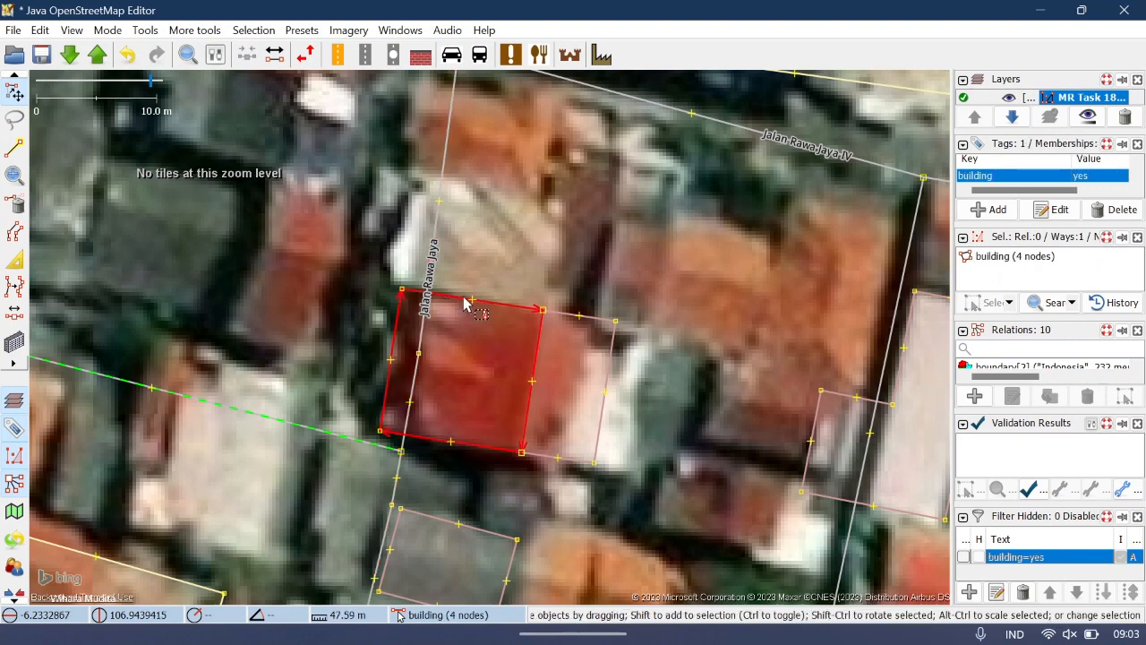
{"action": "left_click", "coordinate": [575, 320]}
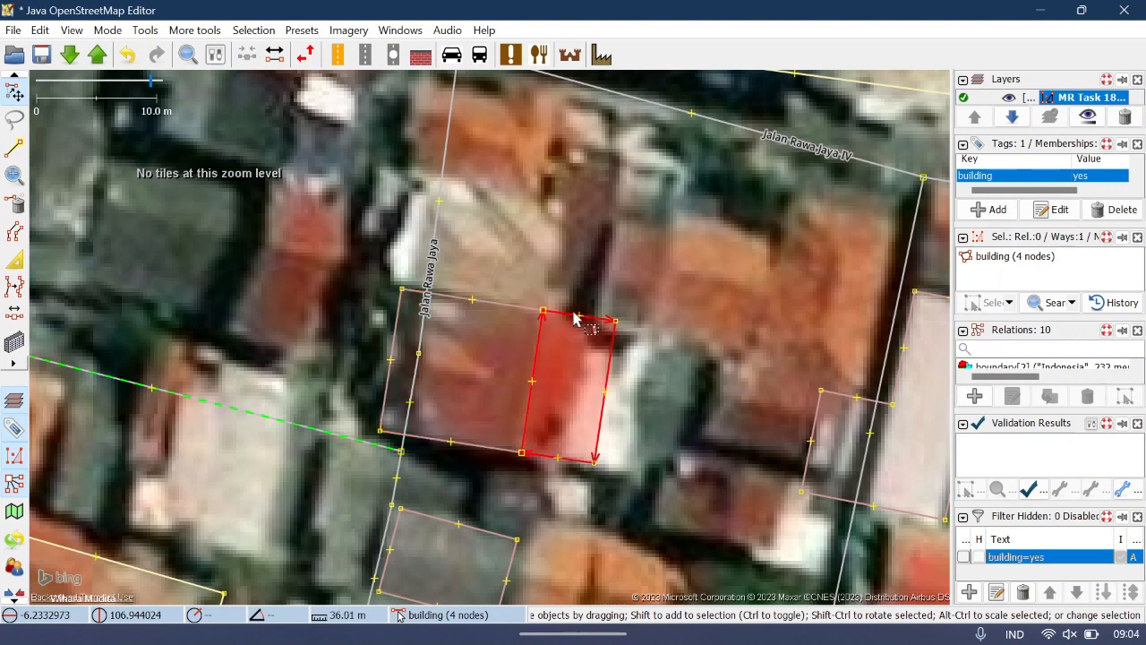
{"action": "left_click", "coordinate": [506, 312]}
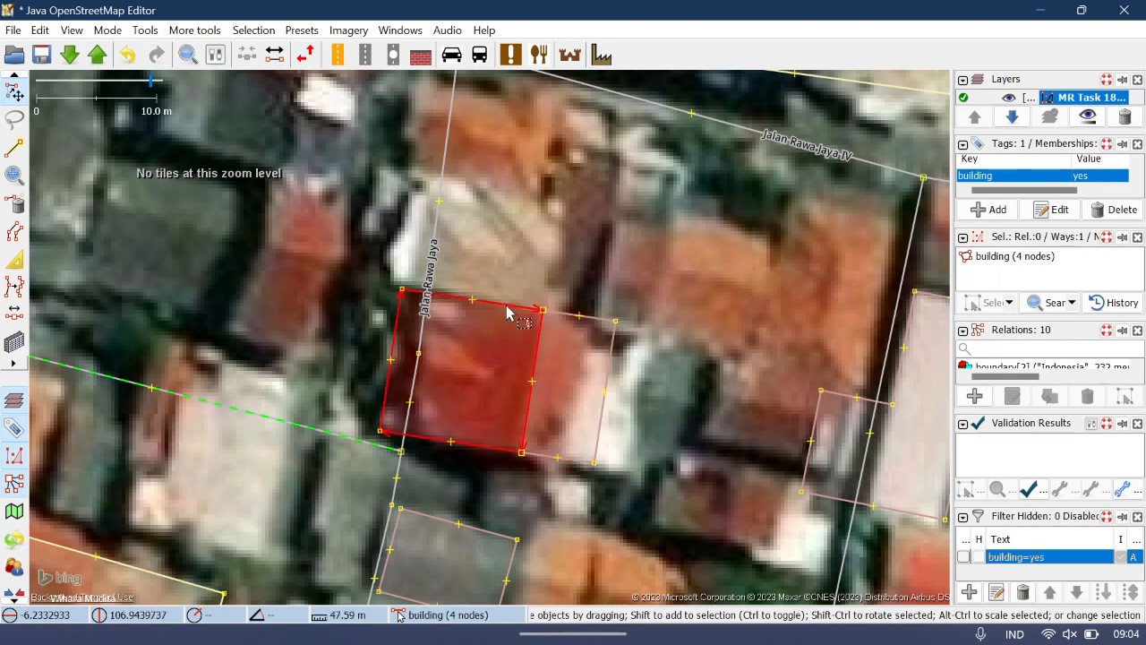
- Try to shift the red-roofed building that overlaps Jalan Rawa Jaya, and undo the move
{"action": "mouse_move", "coordinate": [507, 313]}
{"action": "left_mouse_down"}
{"action": "mouse_move", "coordinate": [448, 307]}
{"action": "mouse_move", "coordinate": [489, 294]}
{"action": "mouse_move", "coordinate": [466, 309]}
{"action": "mouse_move", "coordinate": [481, 274]}
{"action": "mouse_move", "coordinate": [460, 310]}
{"action": "mouse_move", "coordinate": [499, 305]}
{"action": "mouse_move", "coordinate": [464, 285]}
{"action": "mouse_move", "coordinate": [502, 328]}
{"action": "mouse_move", "coordinate": [489, 277]}
{"action": "mouse_move", "coordinate": [489, 335]}
{"action": "mouse_move", "coordinate": [510, 281]}
{"action": "mouse_move", "coordinate": [474, 315]}
{"action": "mouse_move", "coordinate": [511, 310]}
{"action": "mouse_move", "coordinate": [499, 305]}
{"action": "mouse_move", "coordinate": [509, 322]}
{"action": "left_mouse_up"}
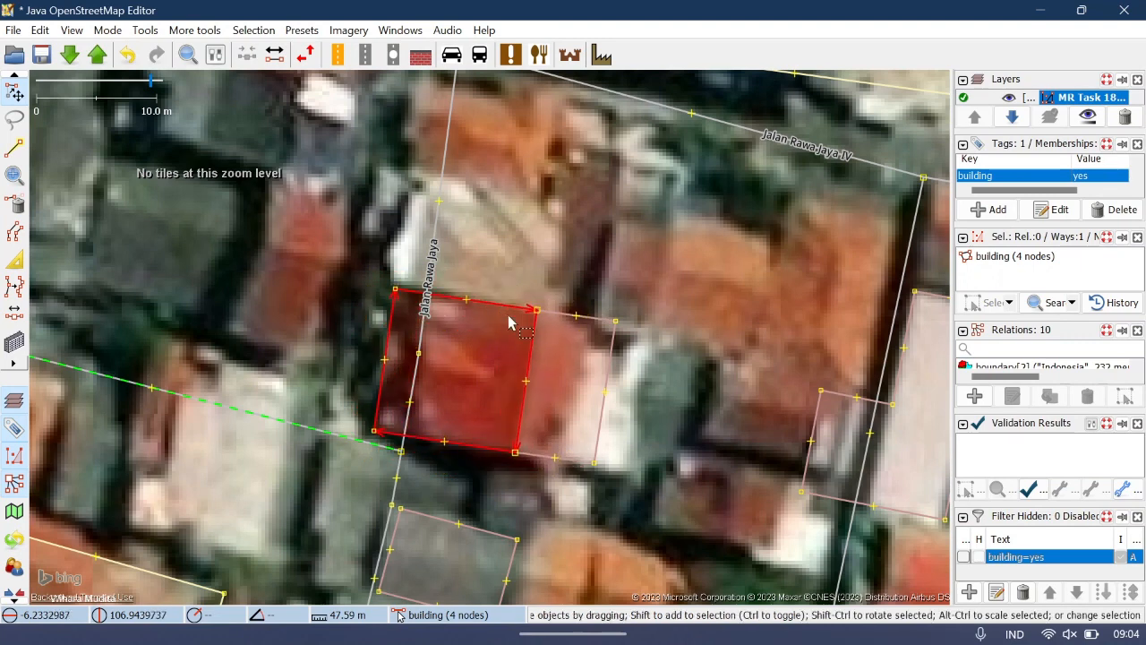
{"action": "key", "text": "ctrl+z"}
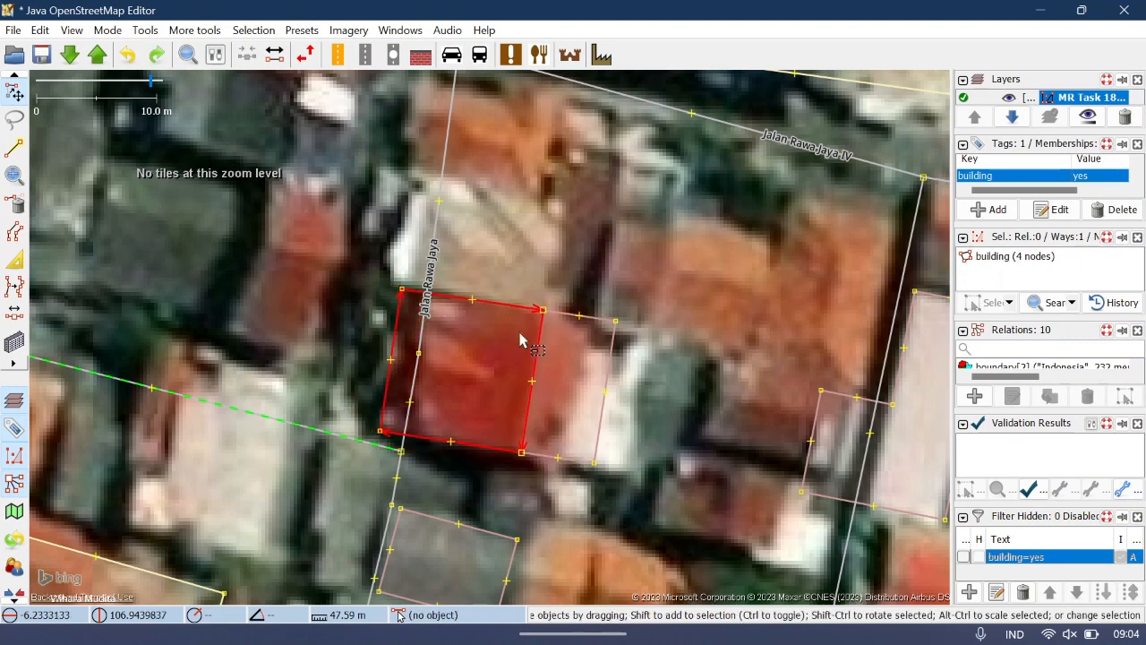
{"action": "left_click", "coordinate": [614, 360]}
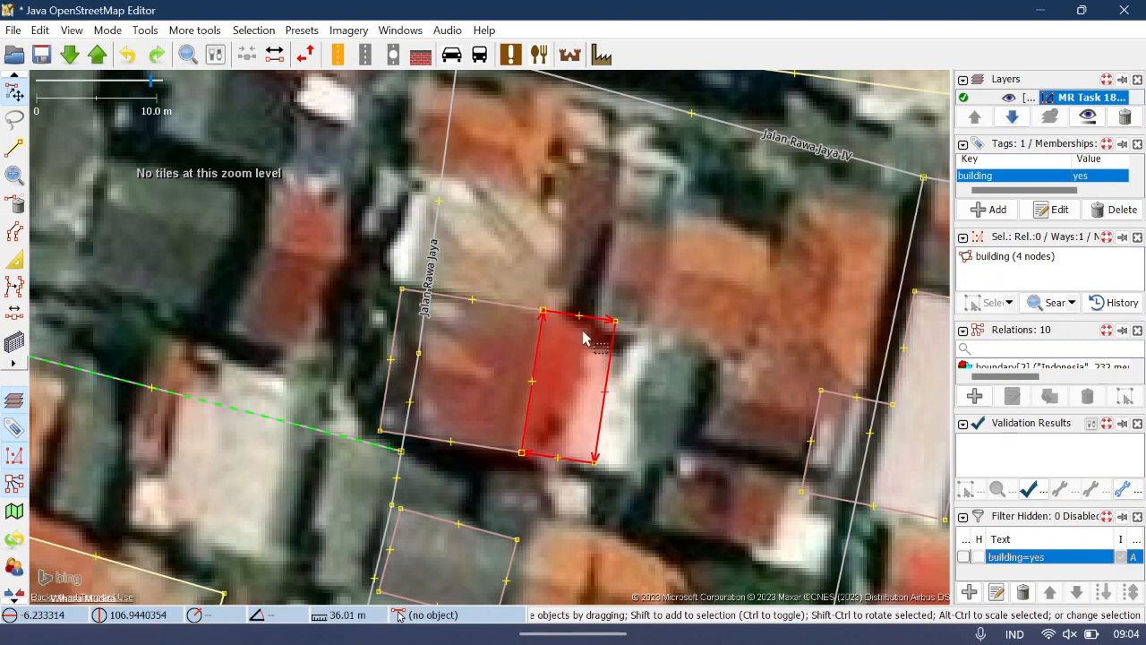
{"action": "key", "text": "Escape"}
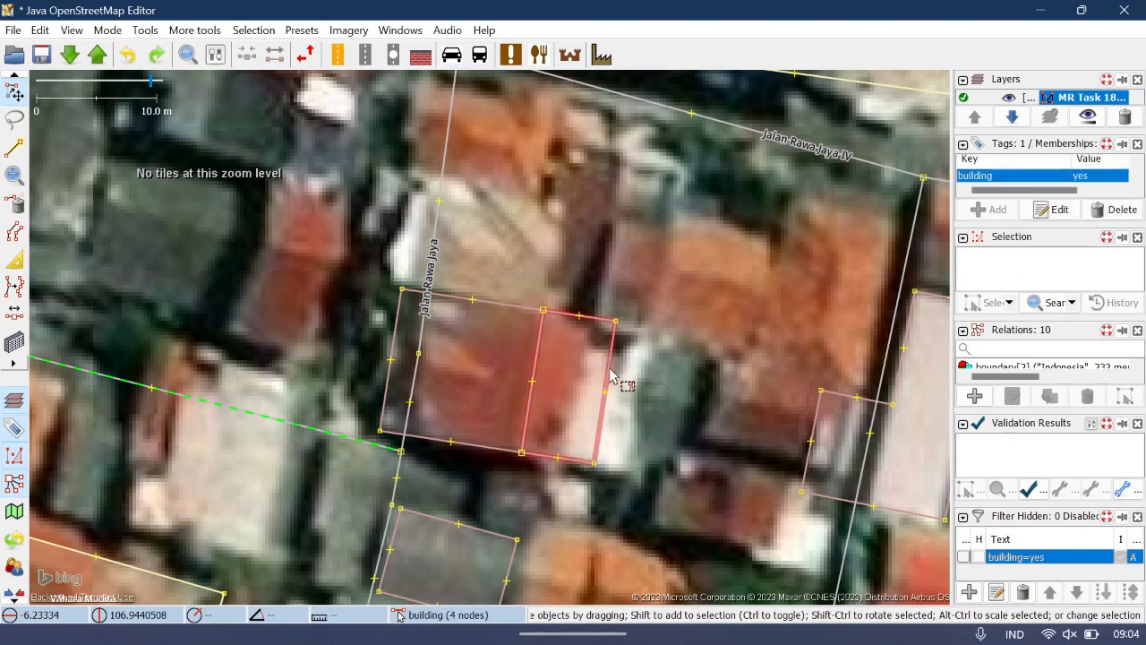
- Unglue the narrow building east of the red-roofed one from its neighbour and move it east onto the white roof
{"action": "left_click", "coordinate": [613, 374]}
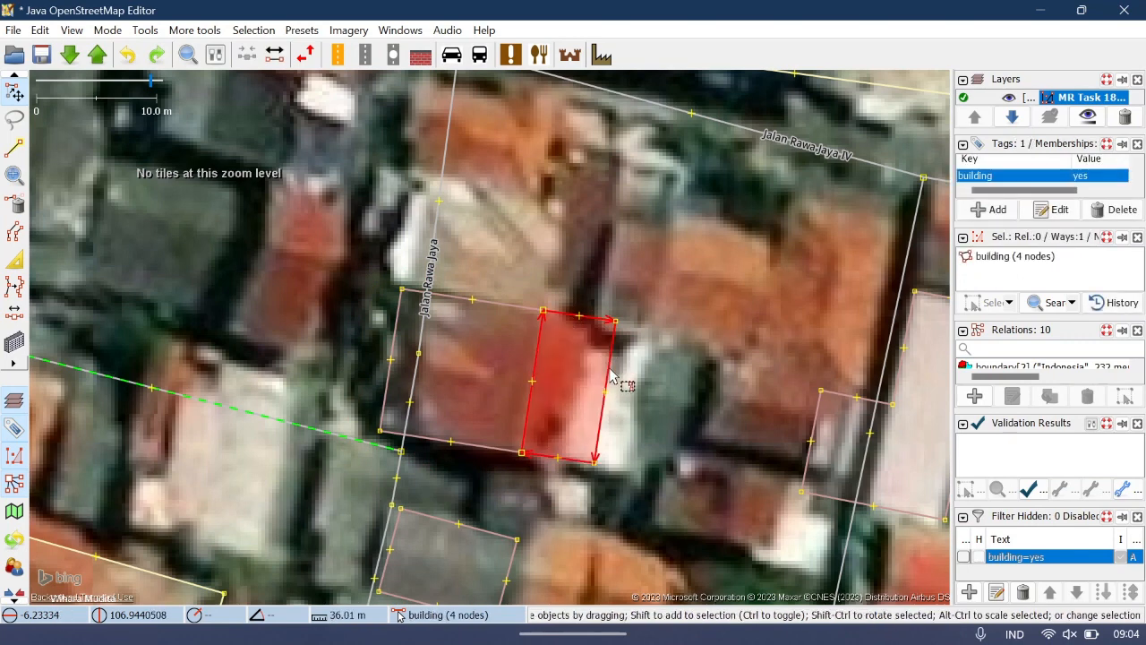
{"action": "key", "text": "g"}
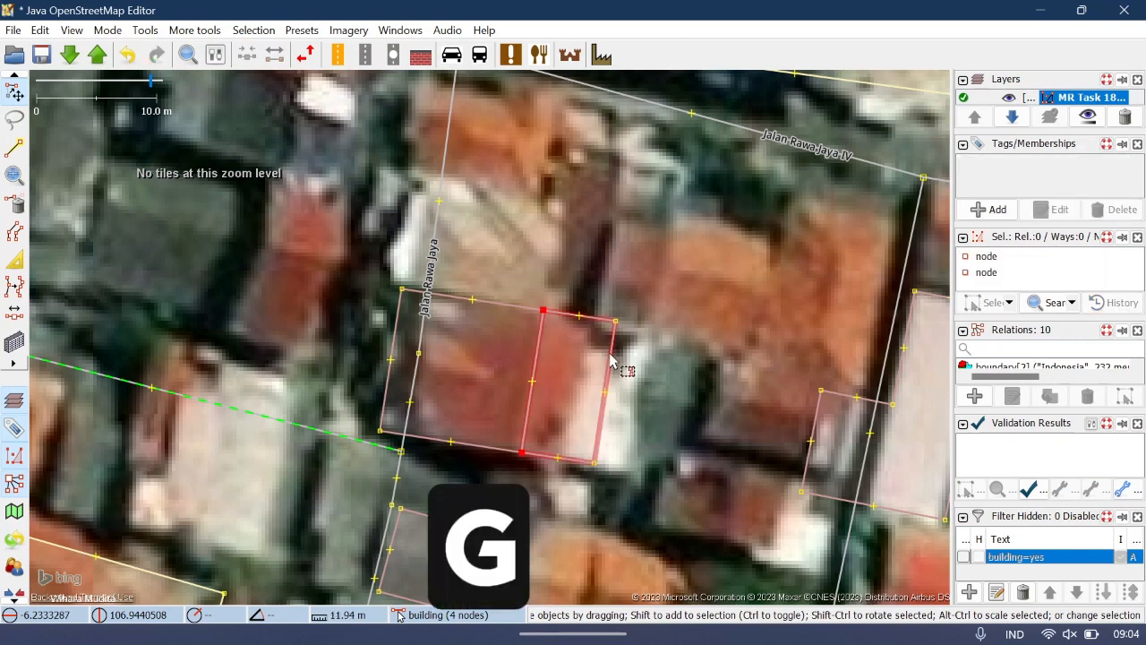
{"action": "left_click_drag", "start_coordinate": [613, 362], "coordinate": [644, 366]}
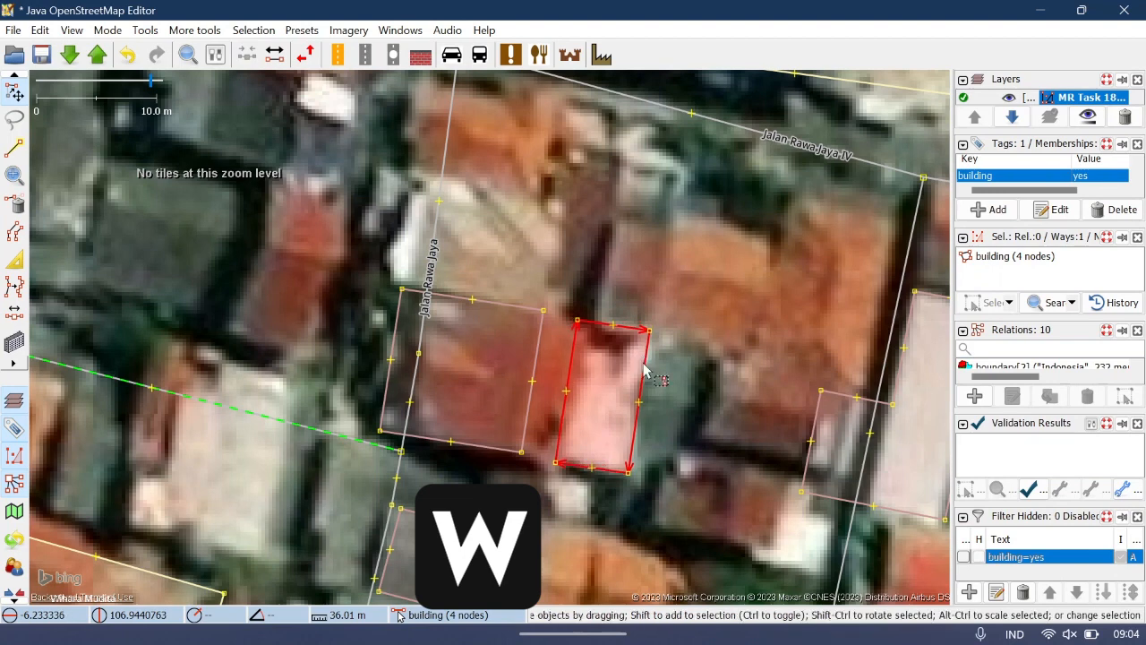
- Move the white-roofed building's two northern corners slightly south to fit the roof with Improve Way Accuracy
{"action": "key", "text": "w"}
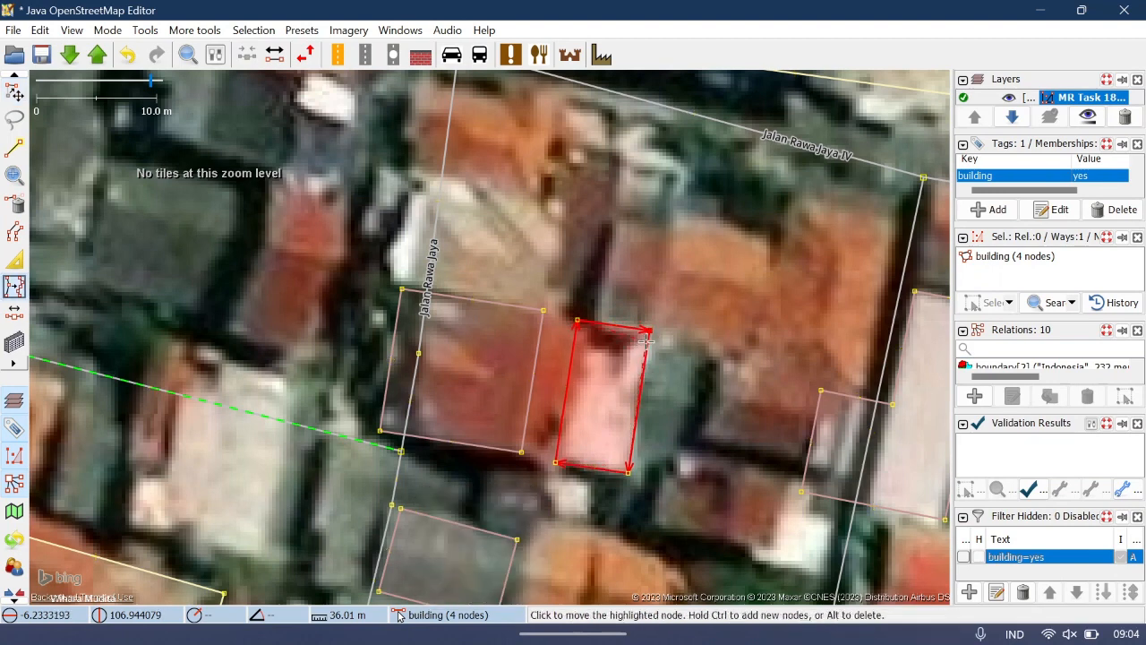
{"action": "left_click", "coordinate": [646, 341]}
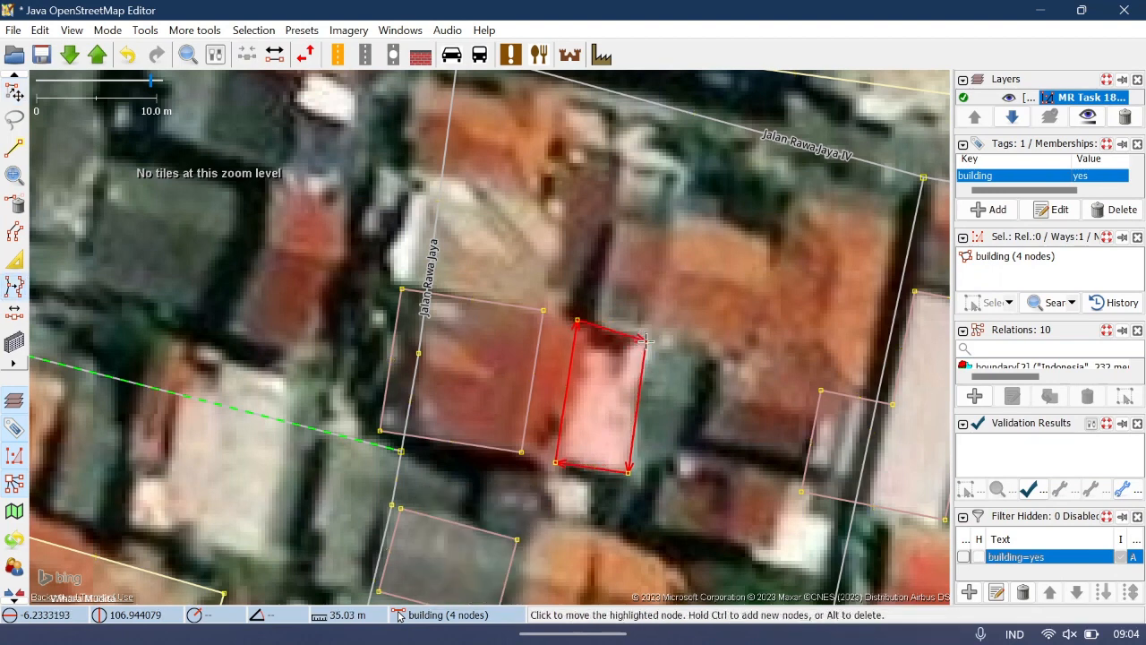
{"action": "left_click", "coordinate": [577, 331]}
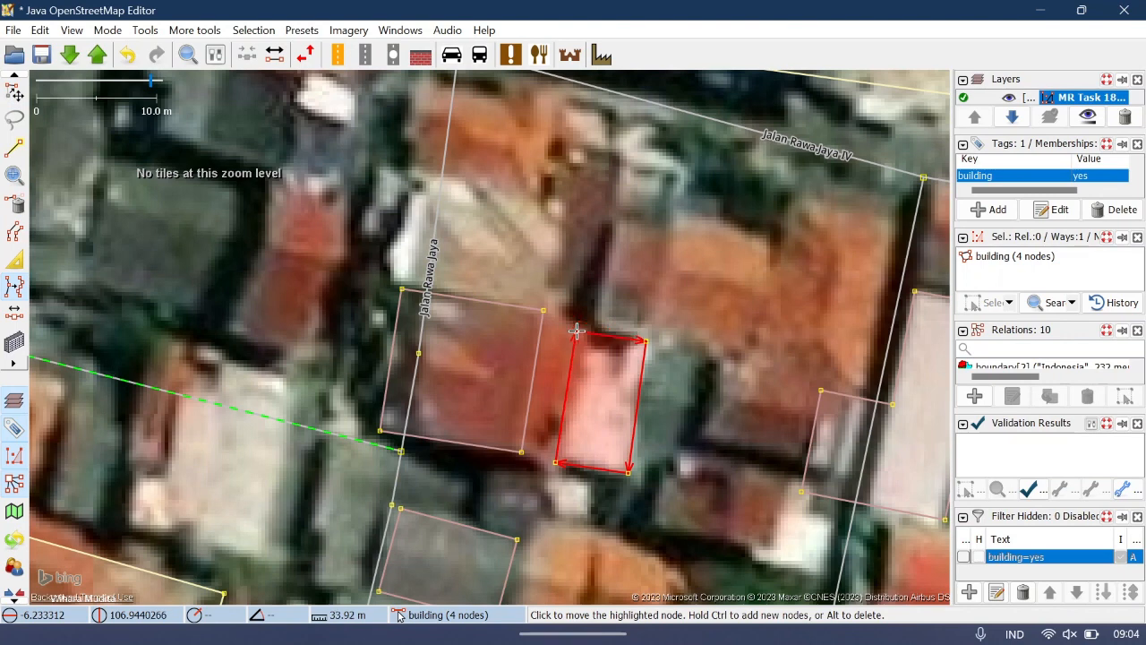
{"action": "key", "text": "s"}
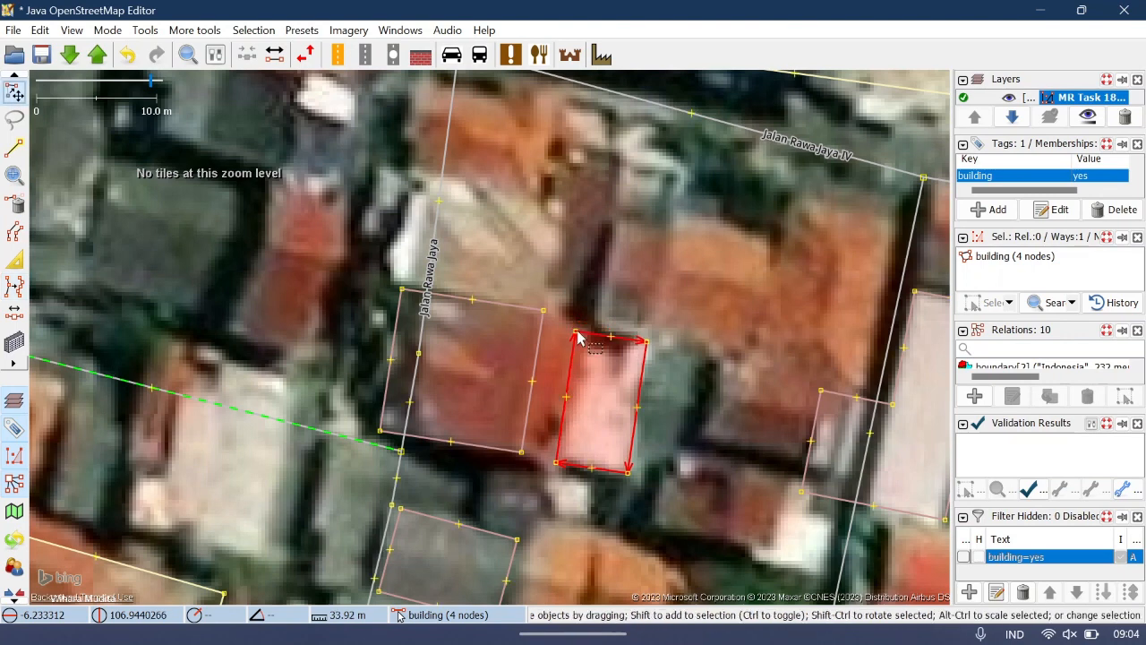
{"action": "left_click", "coordinate": [583, 318]}
- Move the red-roofed building east off Jalan Rawa Jaya so it fits its roof beside the white-roofed building
{"action": "left_click", "coordinate": [546, 331]}
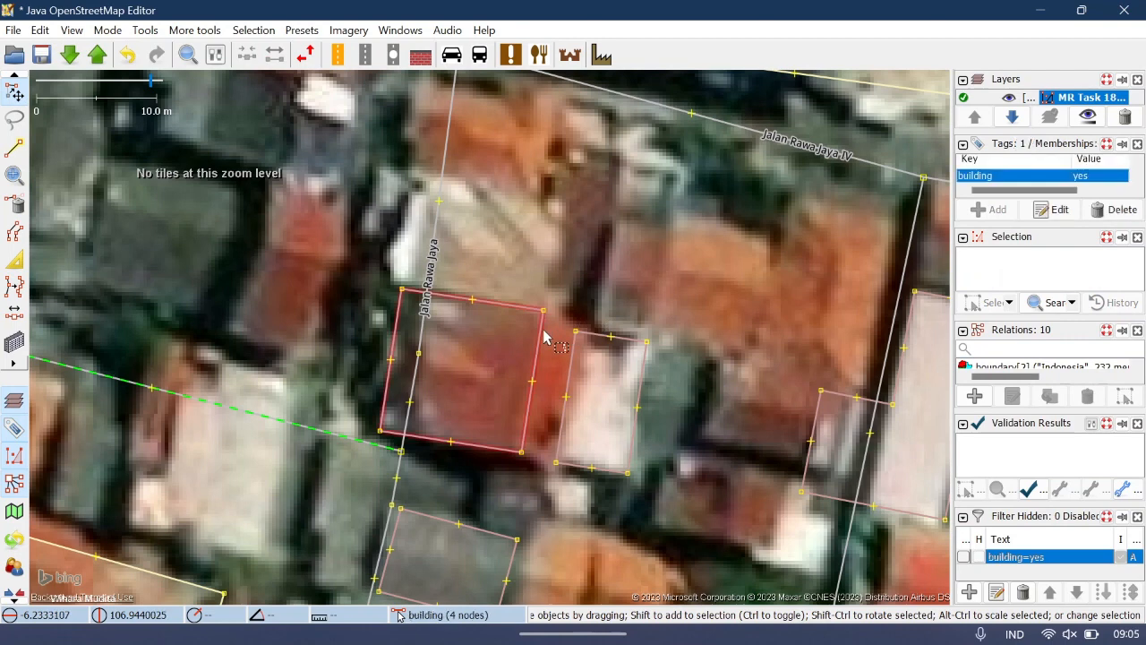
{"action": "left_click_drag", "start_coordinate": [542, 338], "coordinate": [570, 340]}
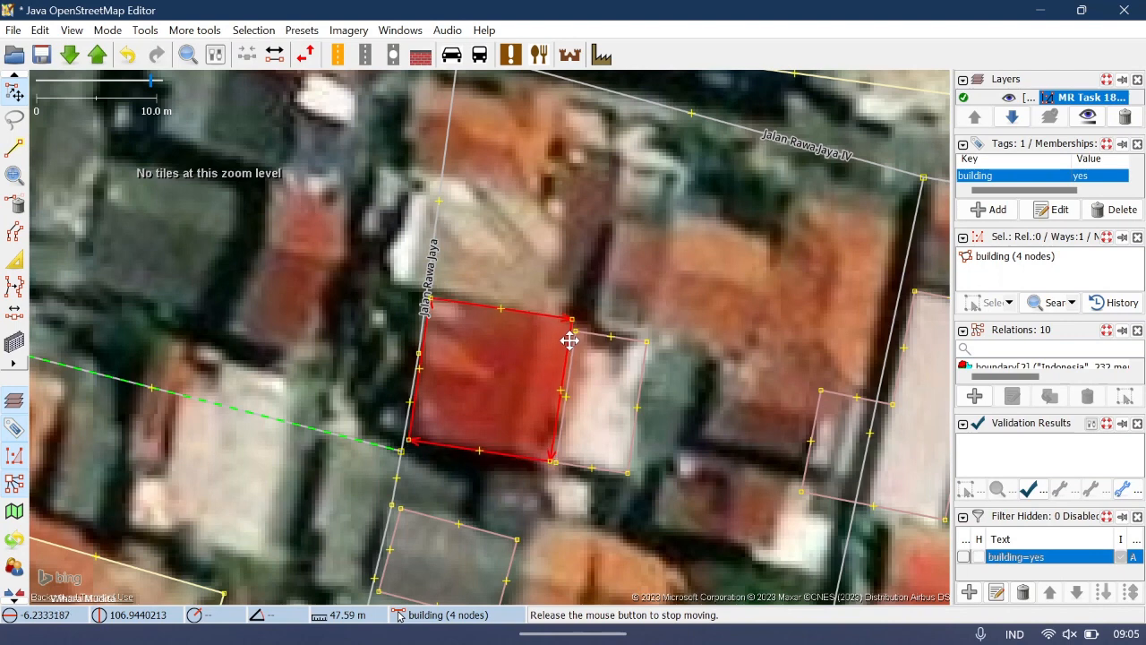
{"action": "left_click", "coordinate": [607, 314]}
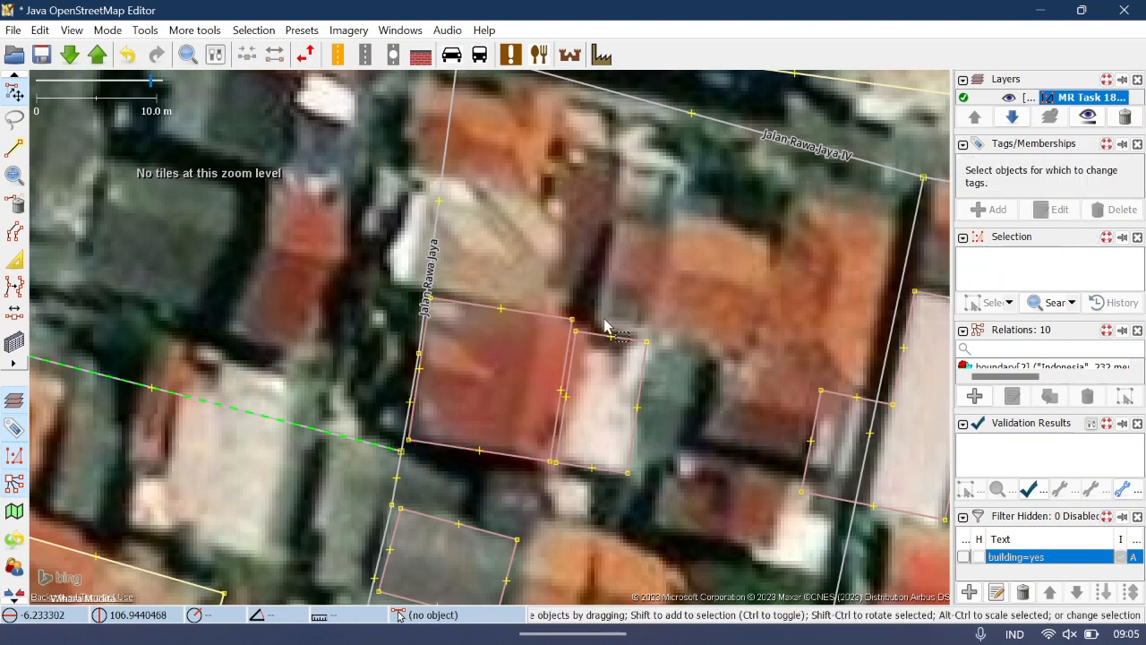
{"action": "left_click", "coordinate": [603, 336]}
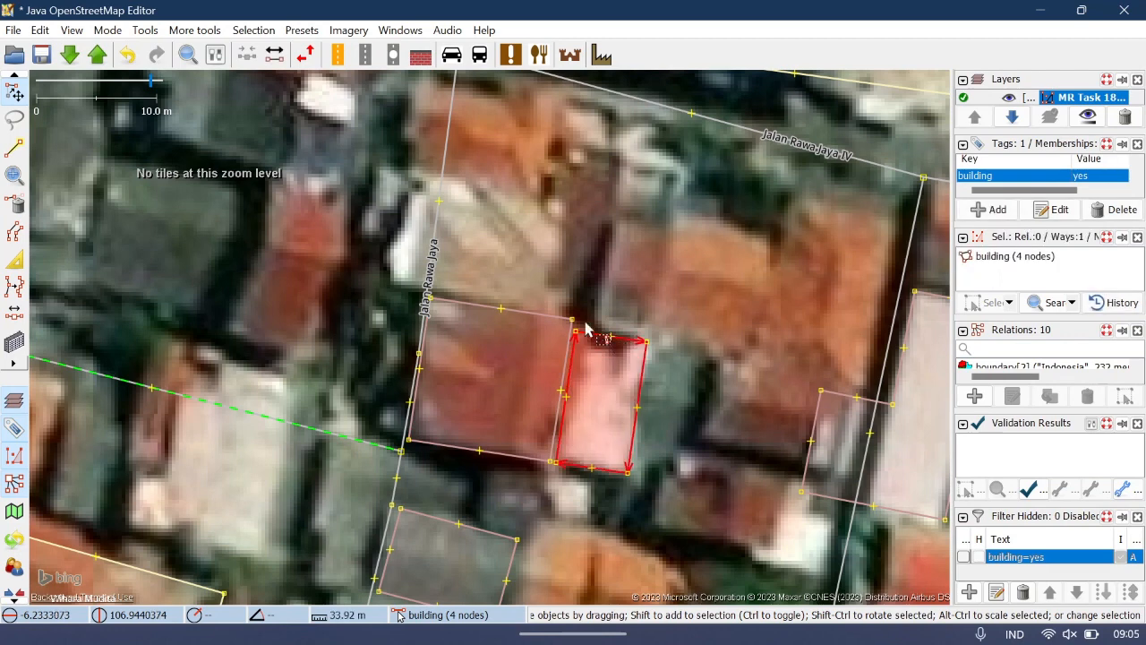
{"action": "left_click", "coordinate": [539, 318]}
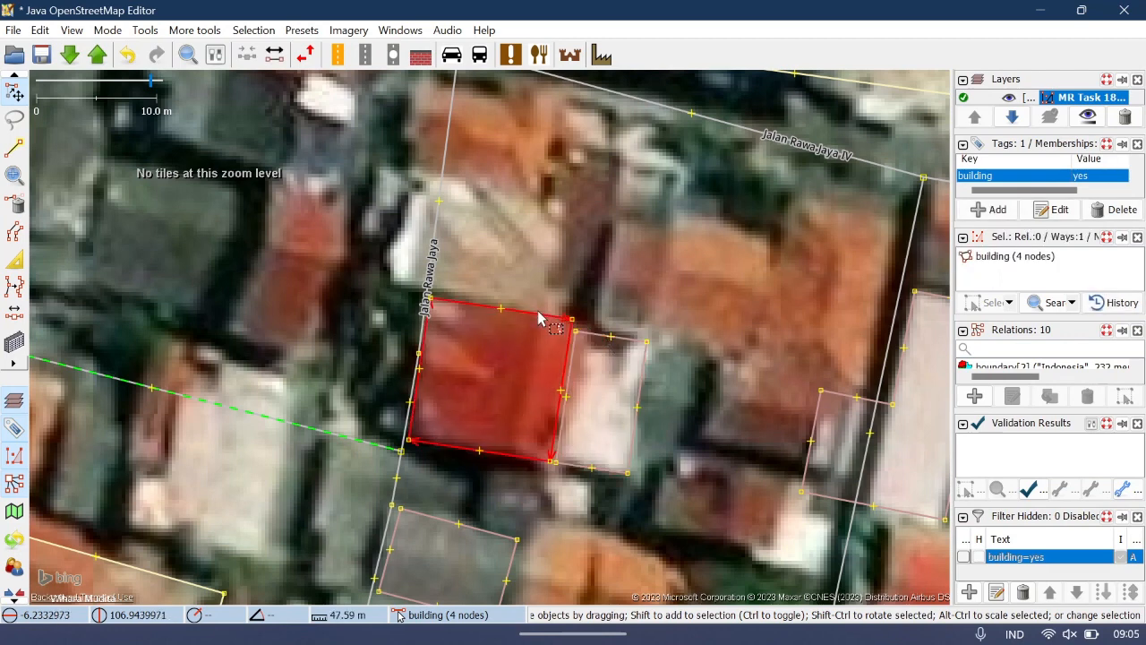
{"action": "left_click", "coordinate": [436, 270]}
{"action": "left_click", "coordinate": [714, 362]}
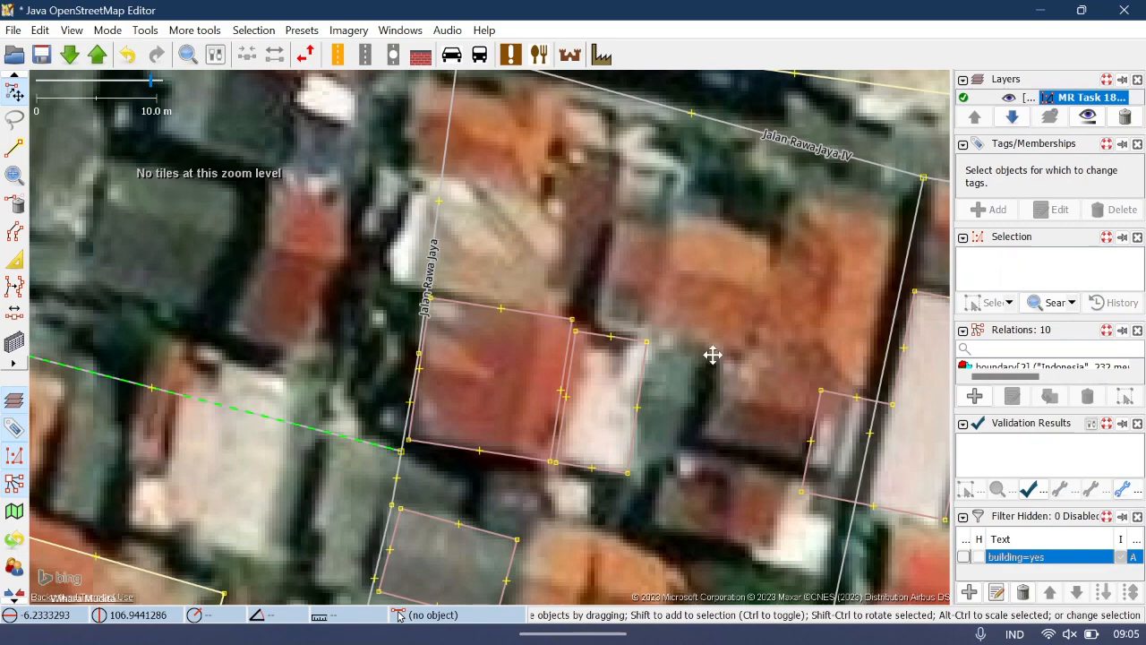
- Examine how the six-node building farther east crosses the residential road south of Jalan Rawa Jaya IV
{"action": "left_click_drag", "start_coordinate": [712, 354], "coordinate": [274, 301]}
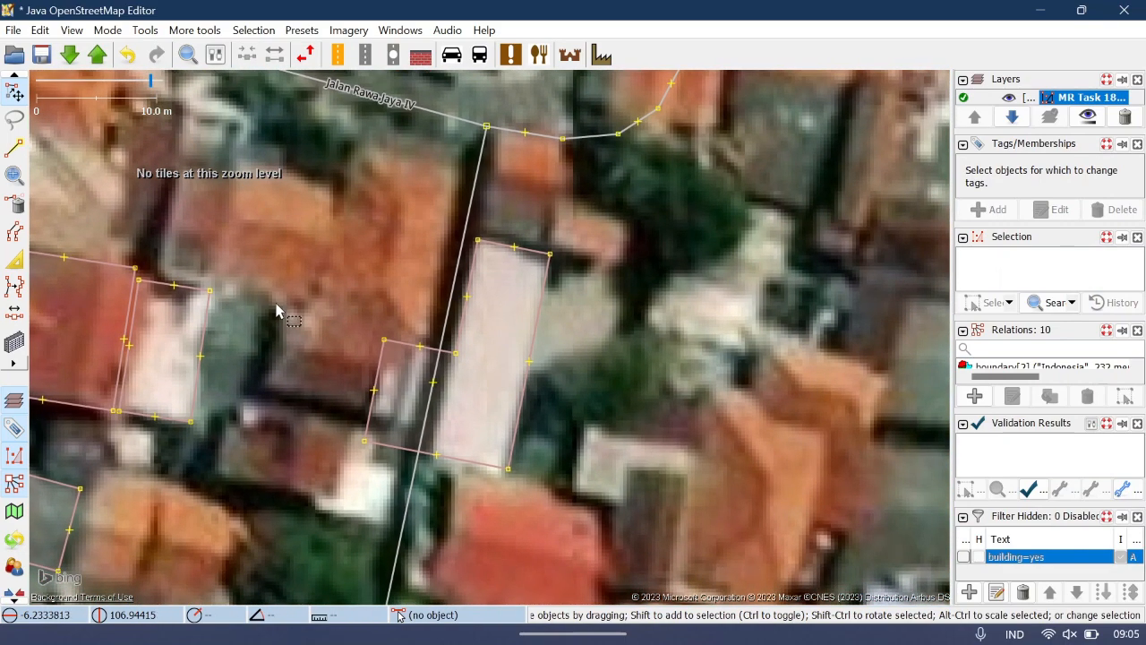
{"action": "left_click", "coordinate": [464, 296]}
{"action": "left_click", "coordinate": [467, 298]}
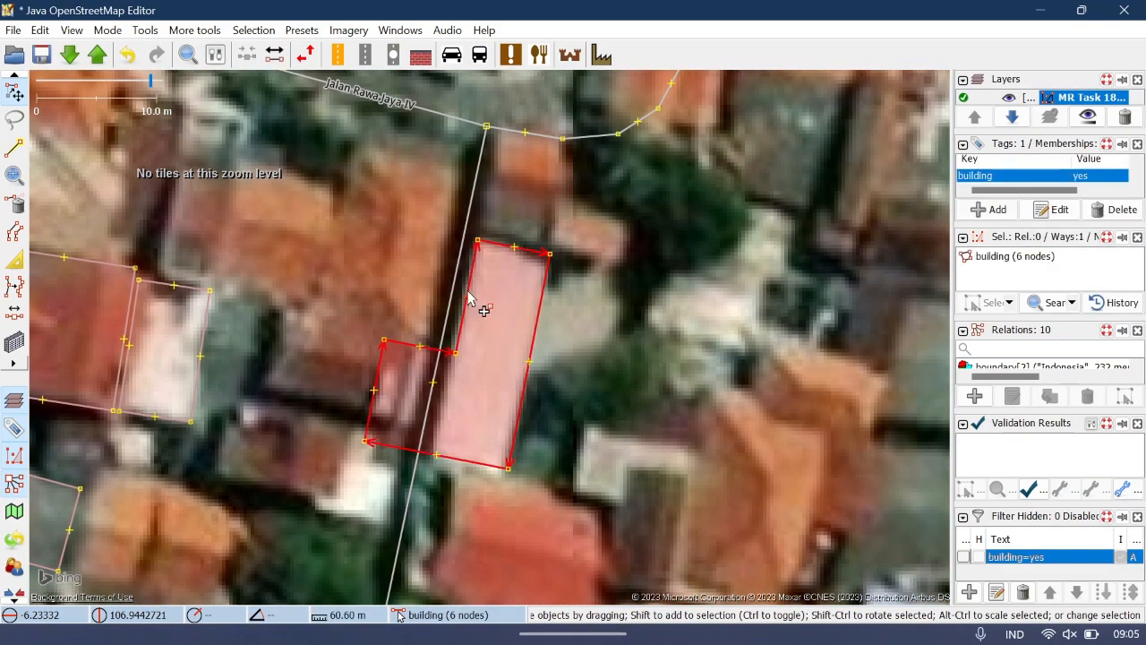
{"action": "left_click", "coordinate": [448, 298]}
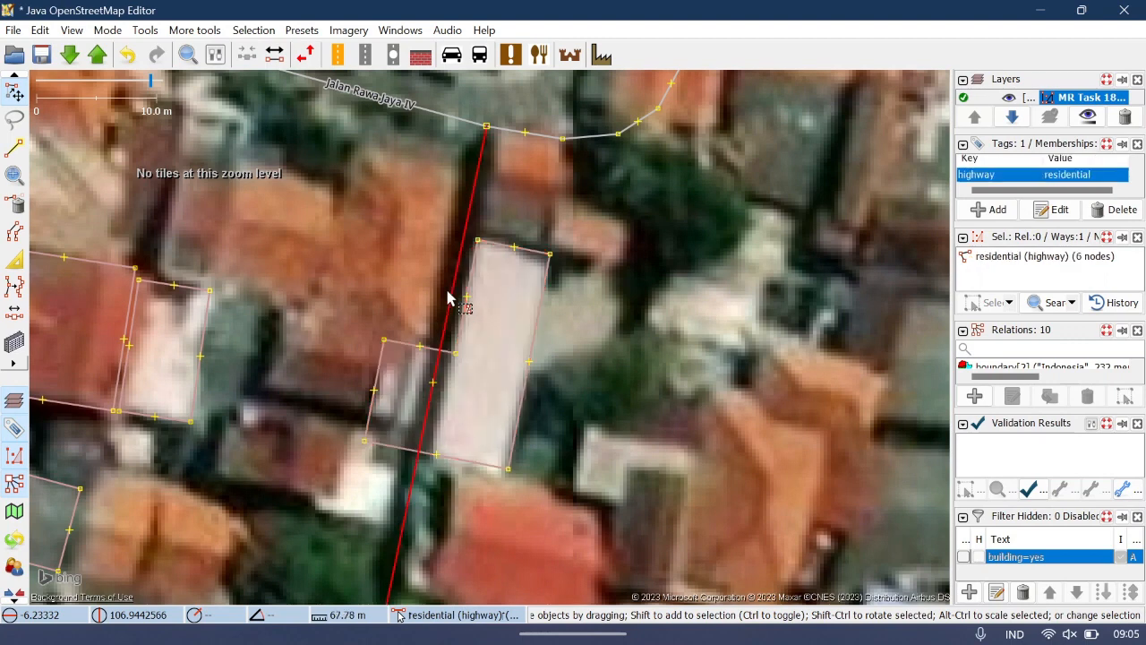
{"action": "left_click", "coordinate": [464, 322]}
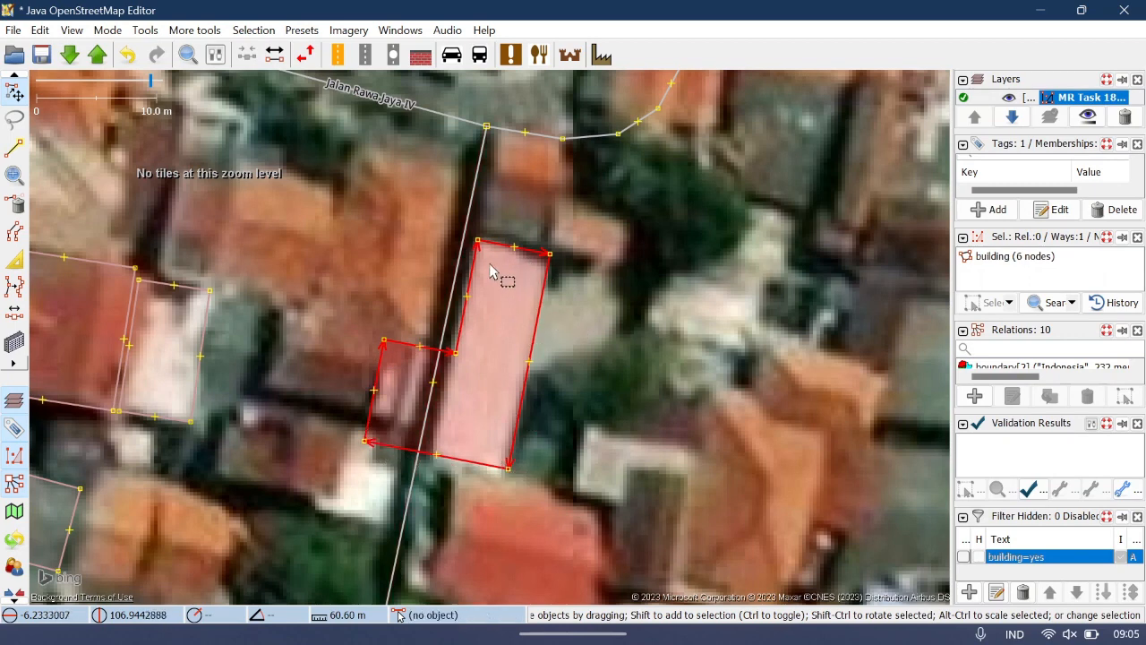
{"action": "left_click", "coordinate": [495, 227]}
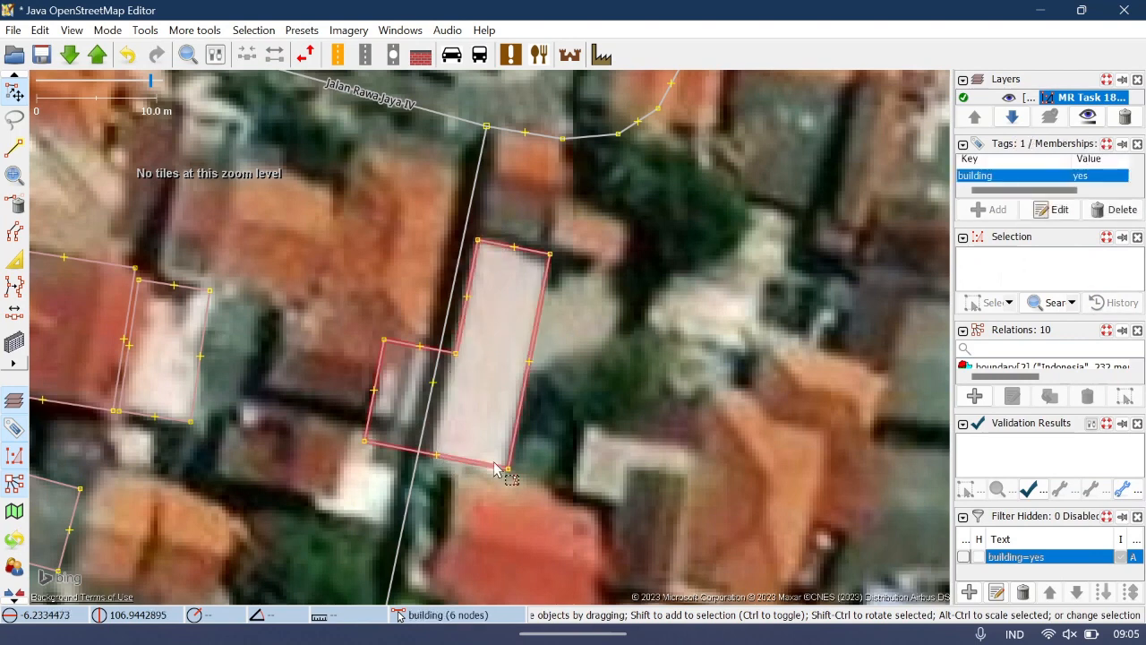
{"action": "left_click", "coordinate": [519, 435]}
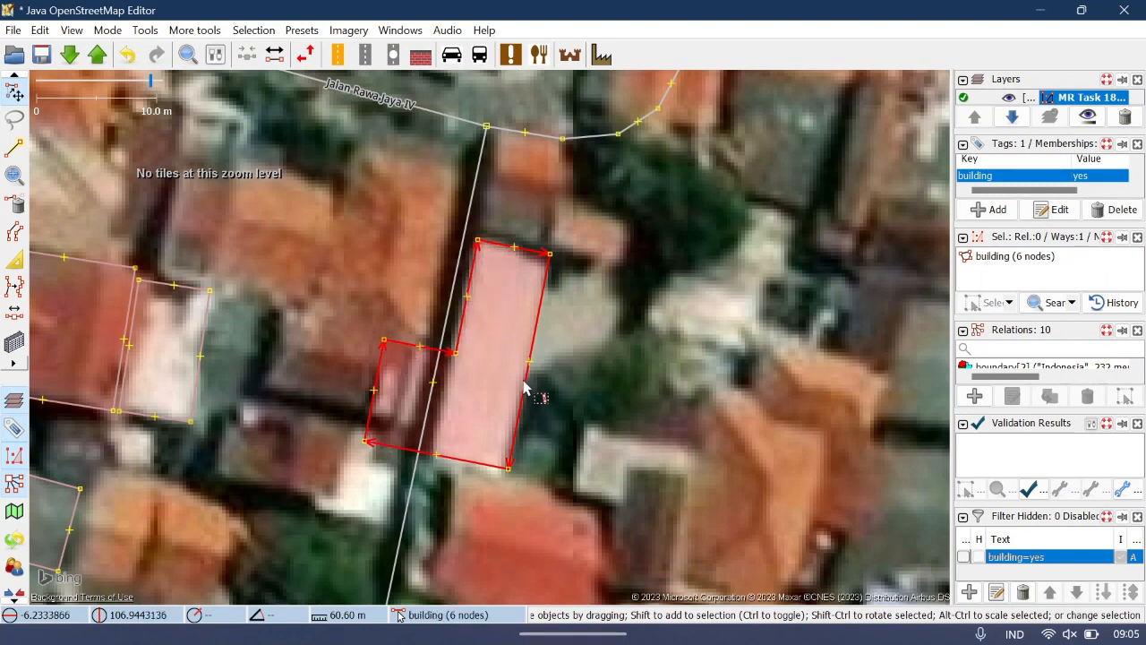
{"action": "left_click", "coordinate": [553, 394]}
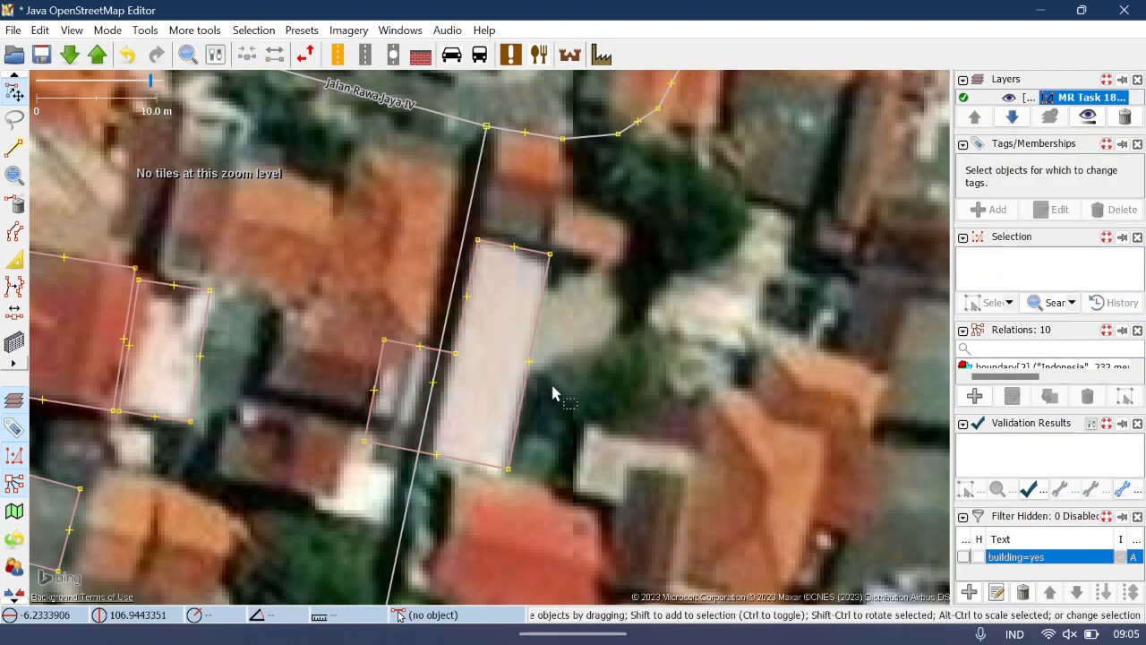
- Delete the inner corner and northwestern extension node of the six-node building crossing the residential road with Improve Way Accuracy
{"action": "left_click", "coordinate": [540, 343]}
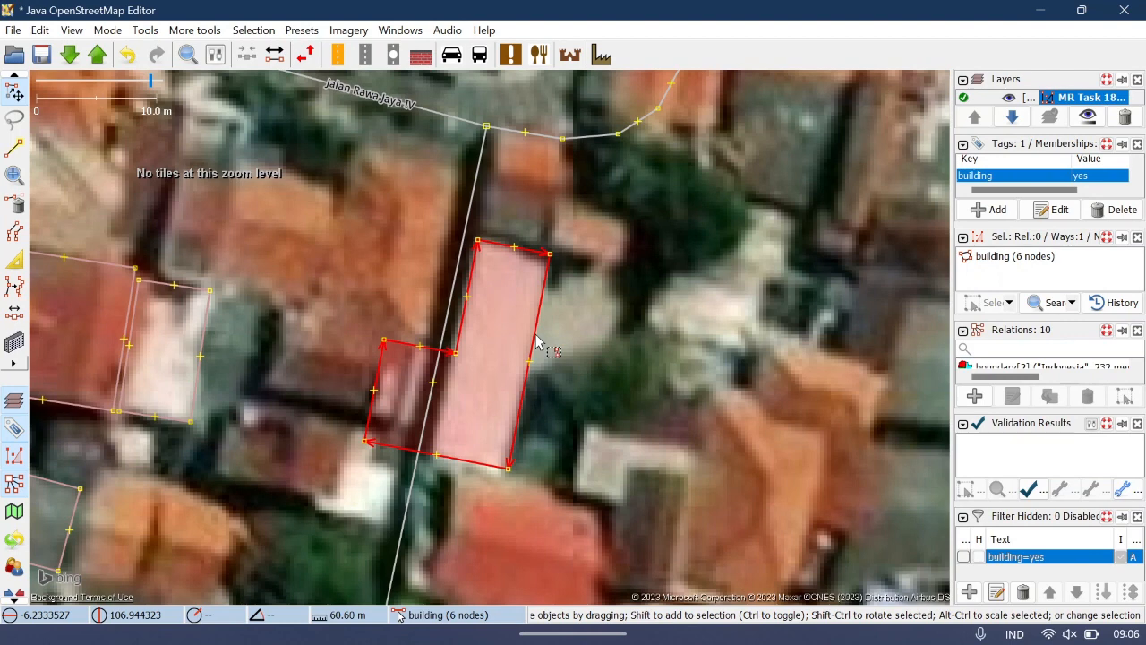
{"action": "key", "text": "w"}
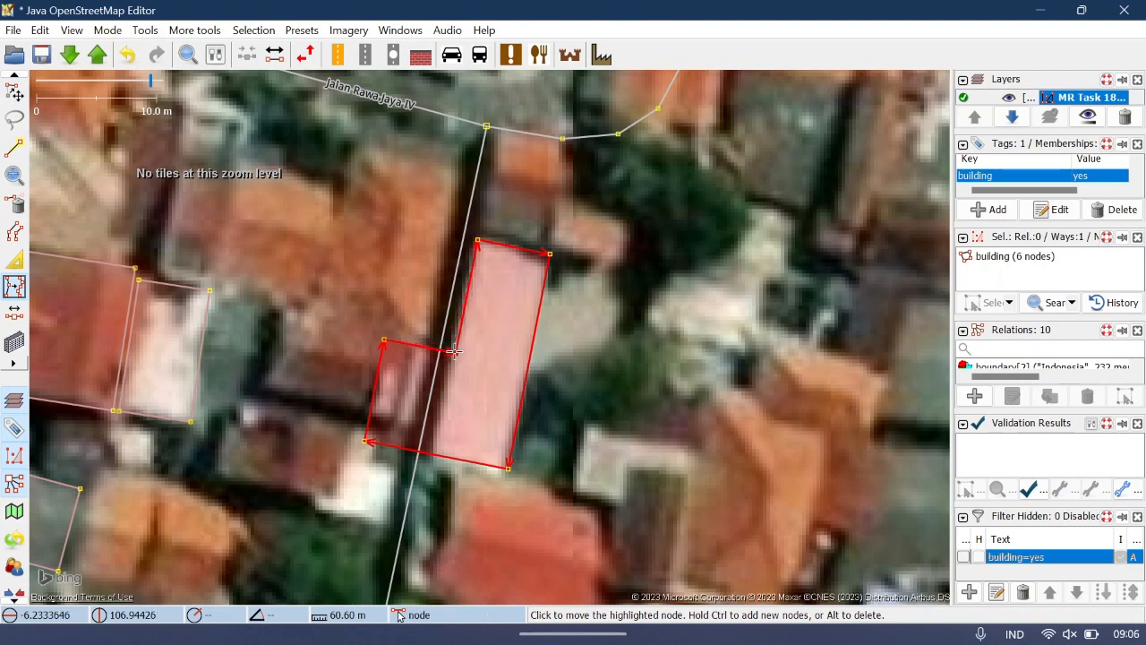
{"action": "key", "text": "alt"}
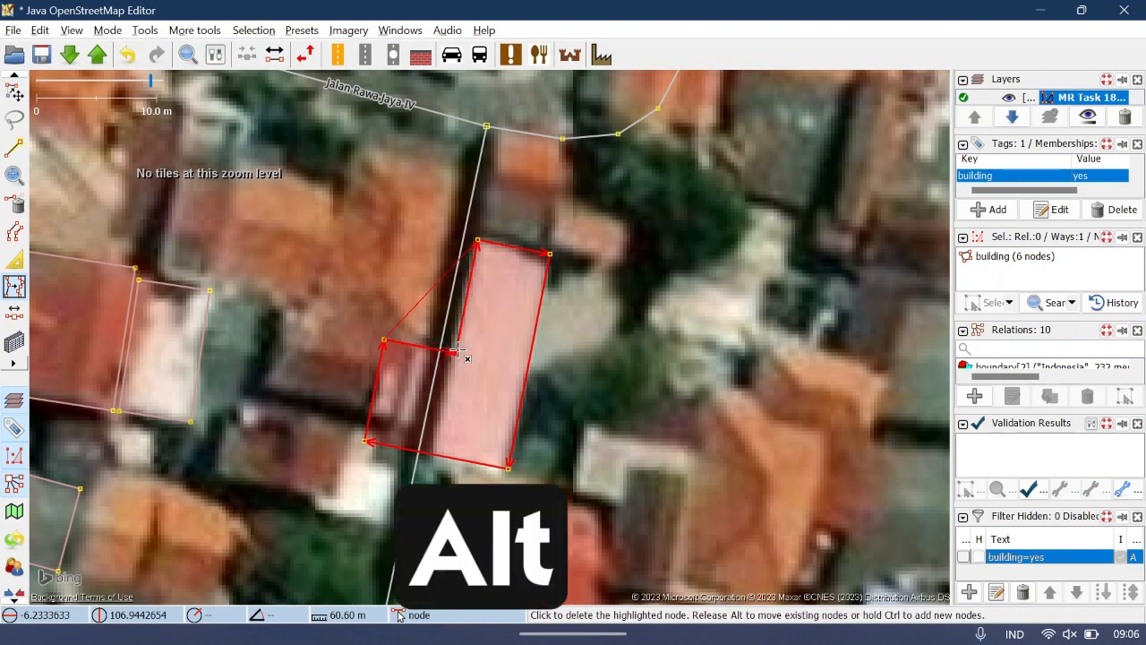
{"action": "left_click", "coordinate": [457, 351], "text": "alt"}
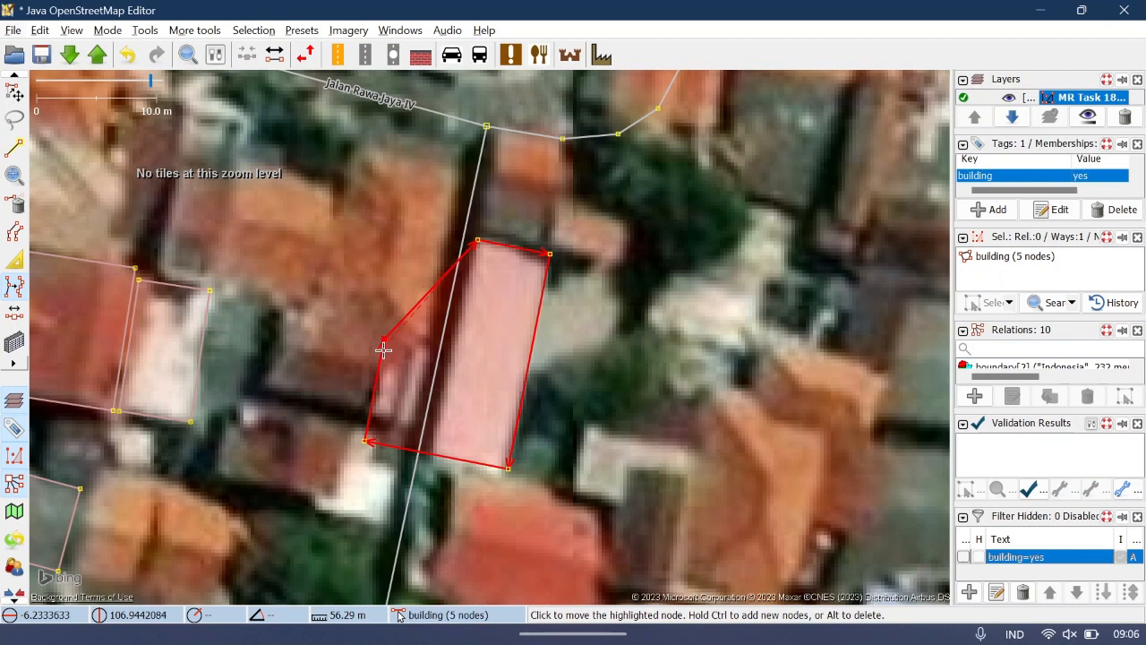
{"action": "key", "text": "alt"}
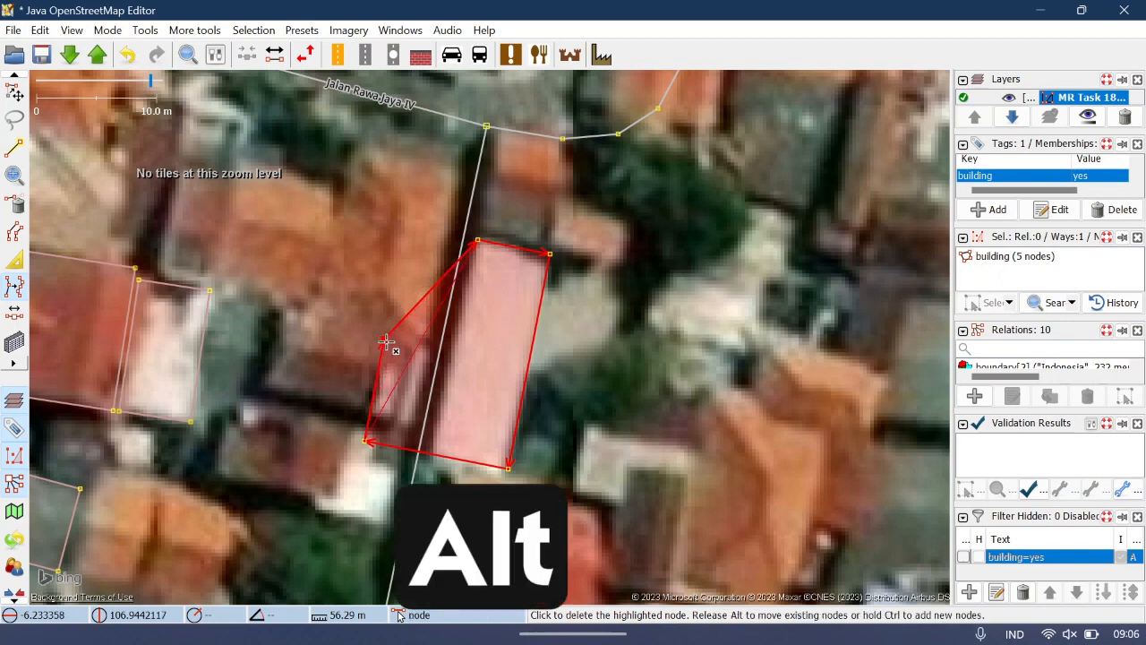
{"action": "left_click", "coordinate": [386, 340], "text": "alt"}
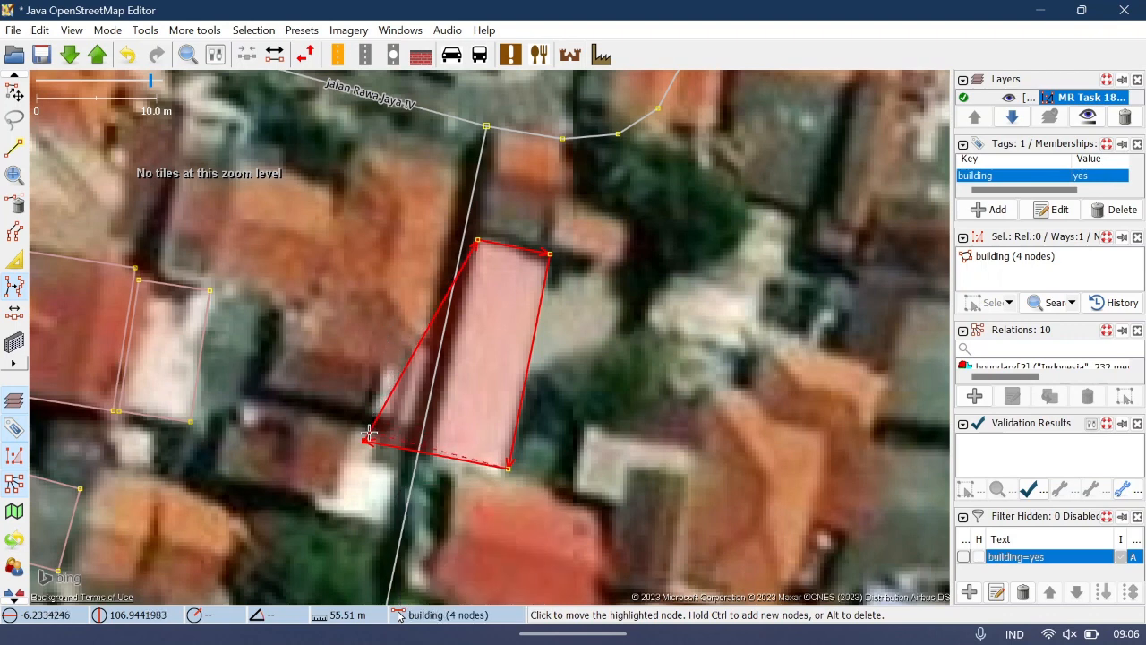
- Move the building's southwestern corner east across the road to the long white roof's corner, and square the outline
{"action": "left_click", "coordinate": [433, 455]}
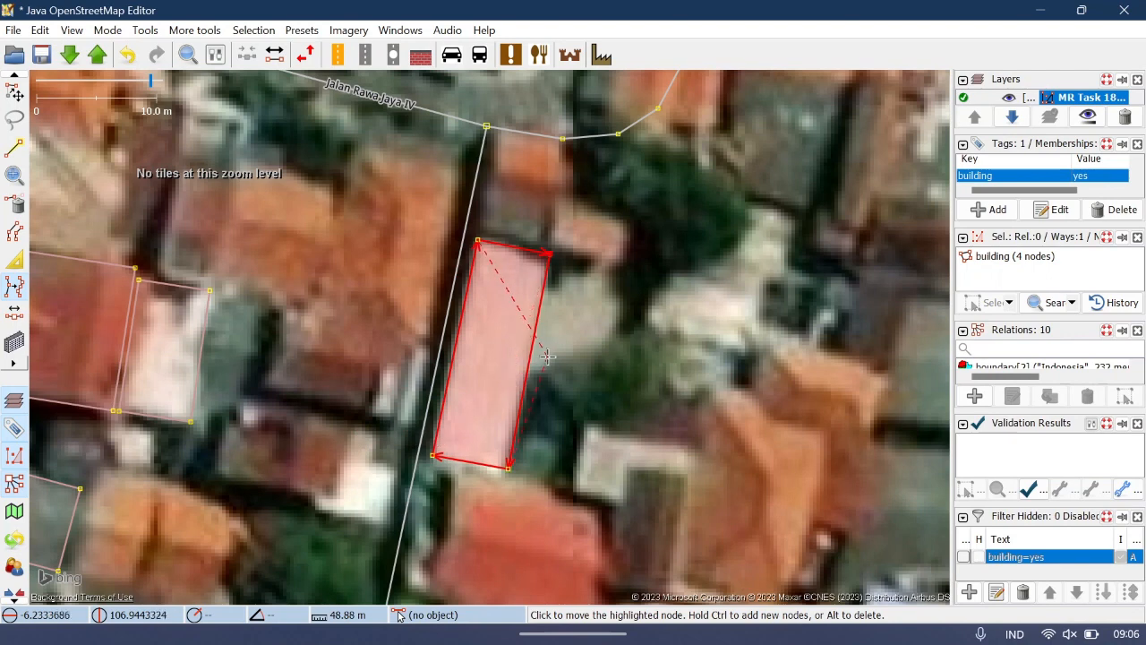
{"action": "key", "text": "q"}
{"action": "key", "text": "s"}
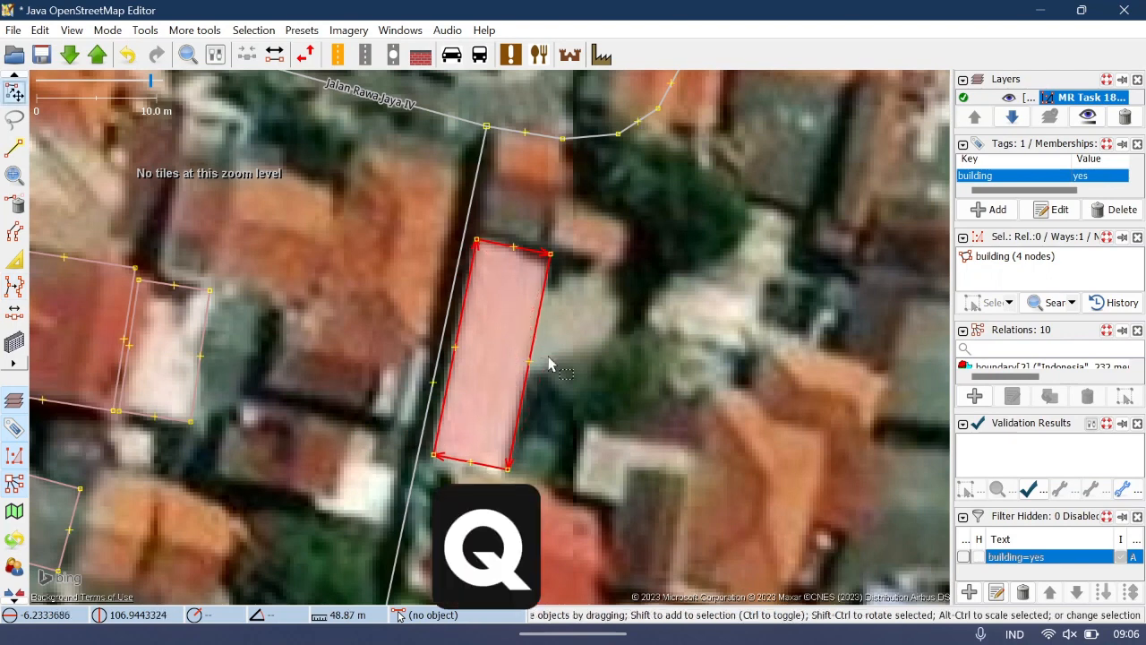
{"action": "left_click", "coordinate": [554, 349]}
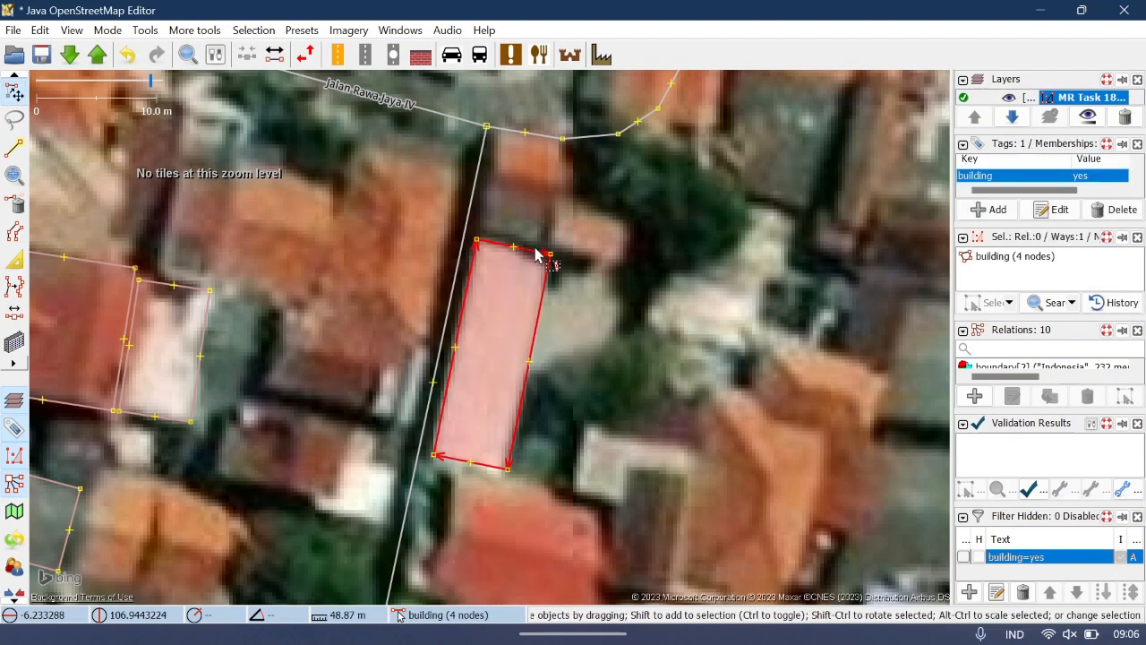
{"action": "left_click", "coordinate": [452, 283]}
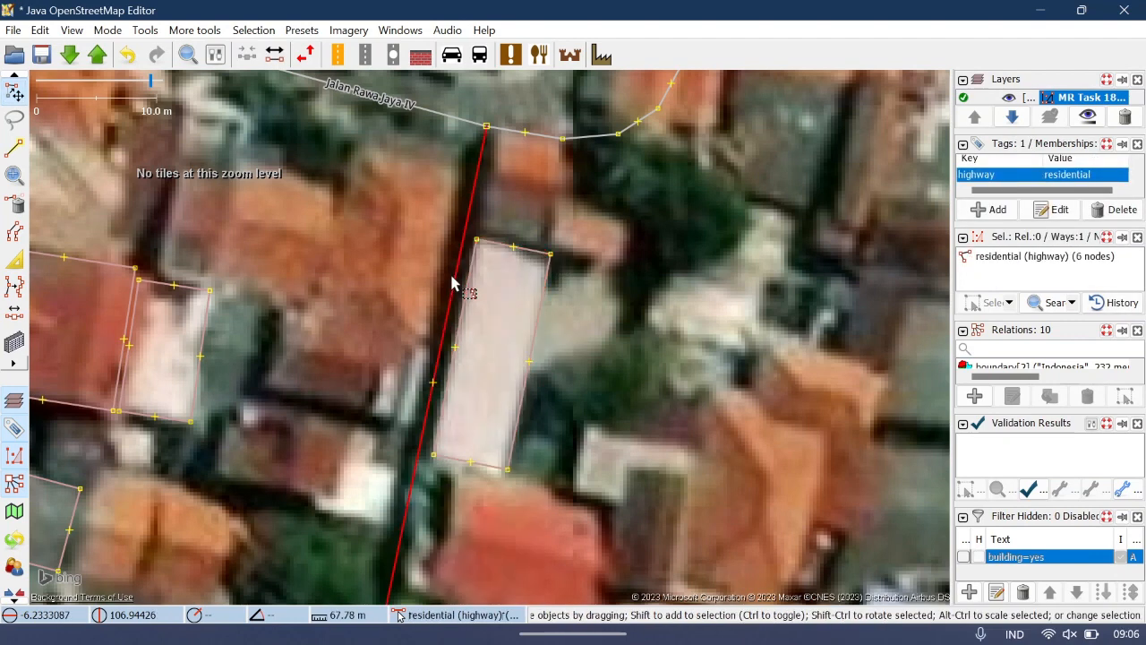
{"action": "left_click", "coordinate": [515, 253]}
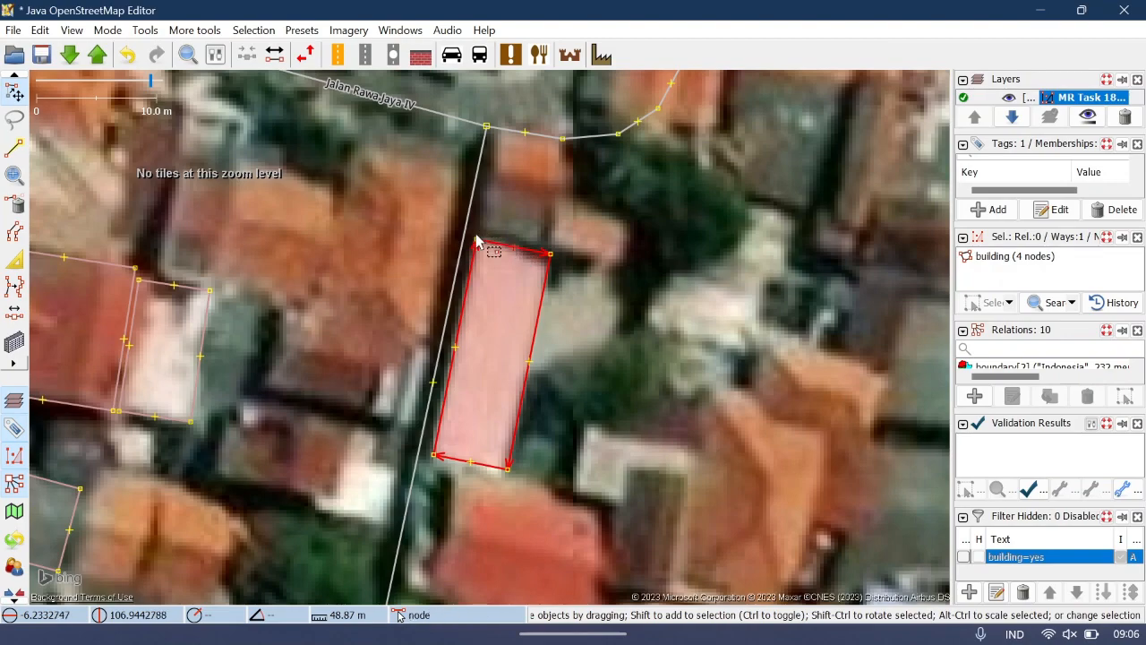
- Examine where Jalan Rawa Jaya I crosses the four-node building east of RPTRA Rawa Jaya
{"action": "left_click", "coordinate": [615, 323]}
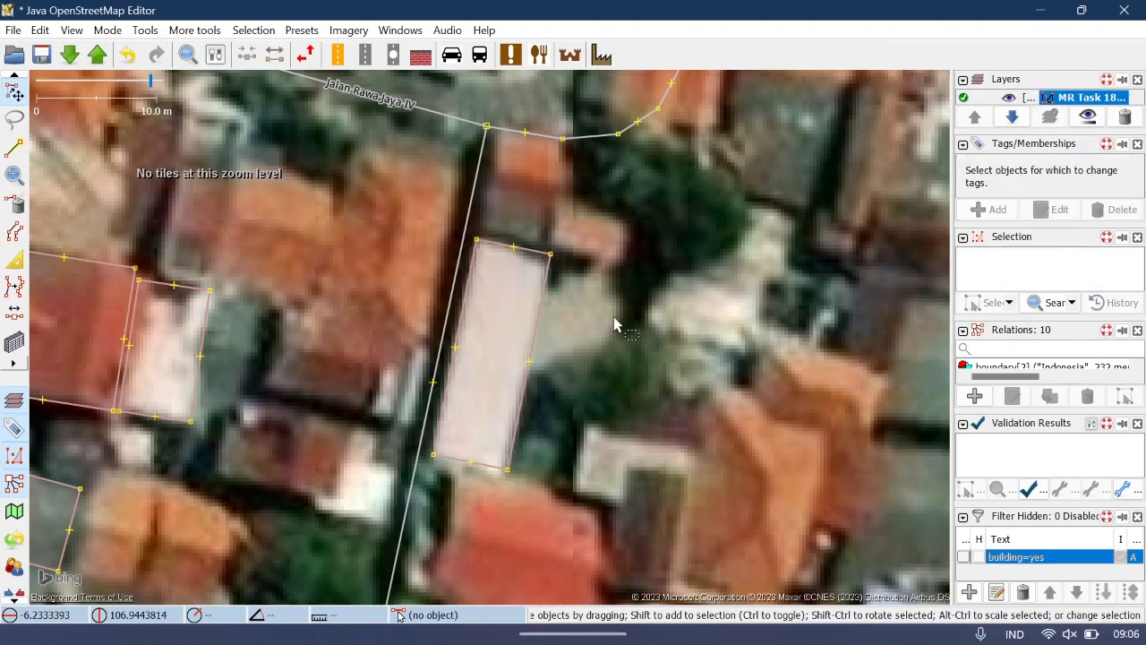
{"action": "scroll", "coordinate": [616, 309], "scroll_direction": "down", "scroll_amount": 7}
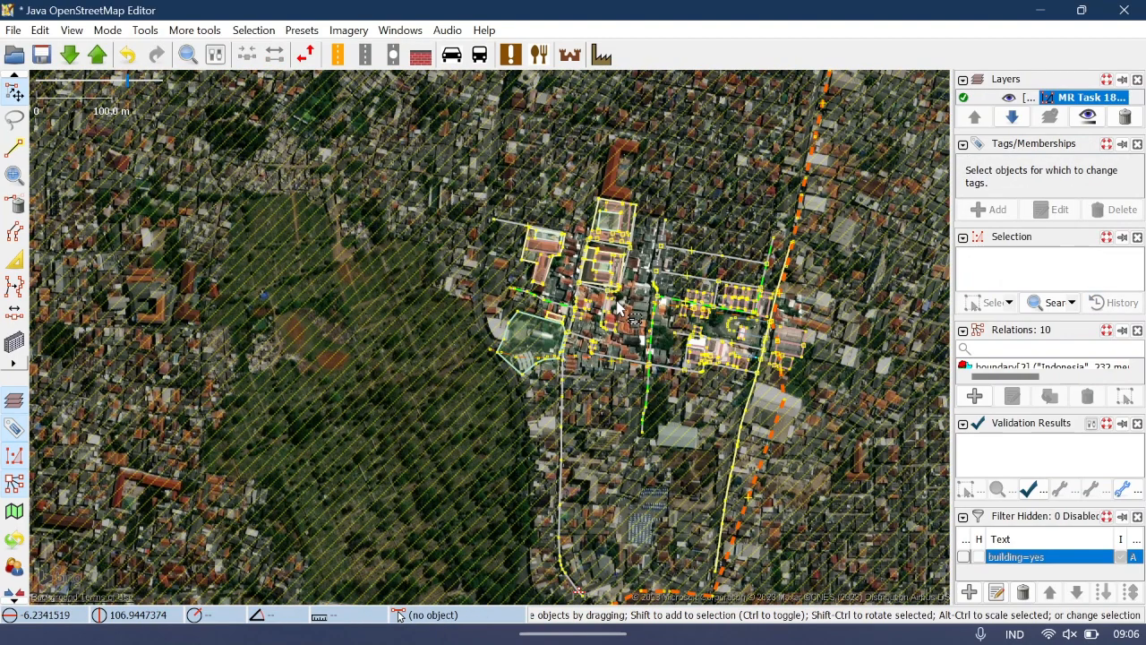
{"action": "scroll", "coordinate": [616, 309], "scroll_direction": "up", "scroll_amount": 3}
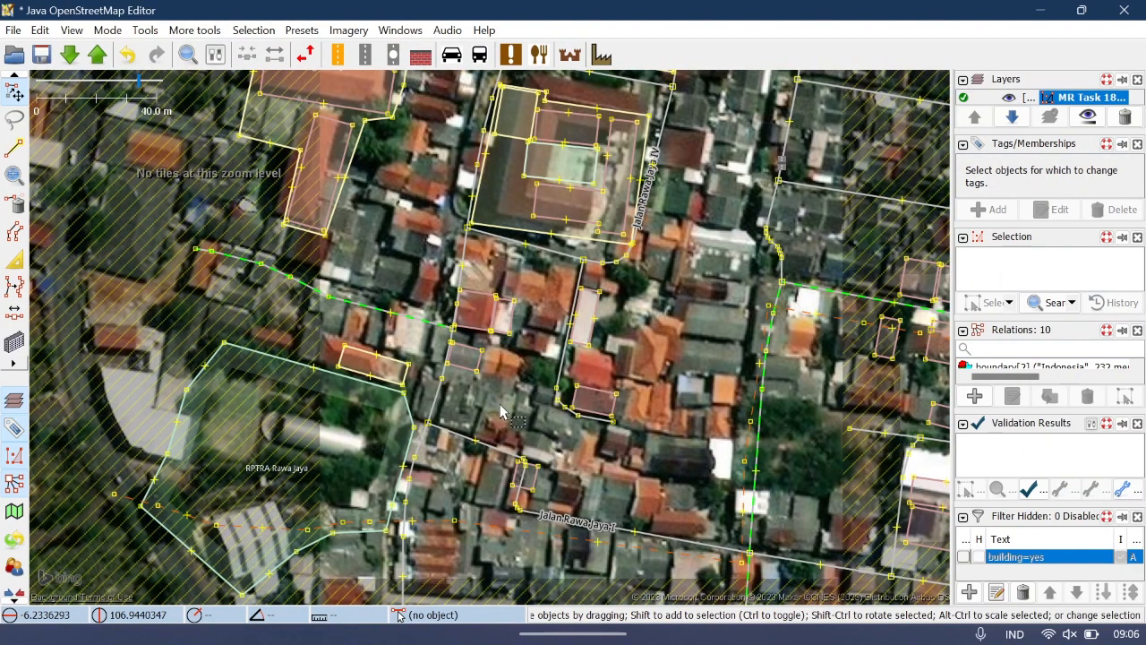
{"action": "left_click_drag", "start_coordinate": [499, 404], "coordinate": [475, 230]}
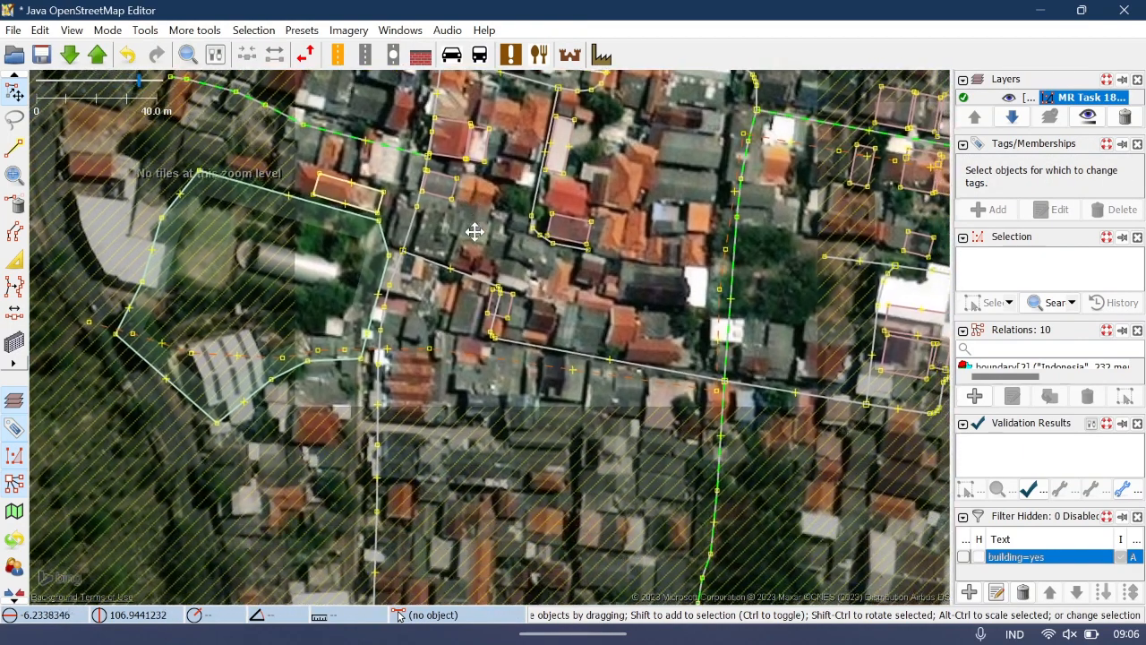
{"action": "left_click", "coordinate": [501, 314]}
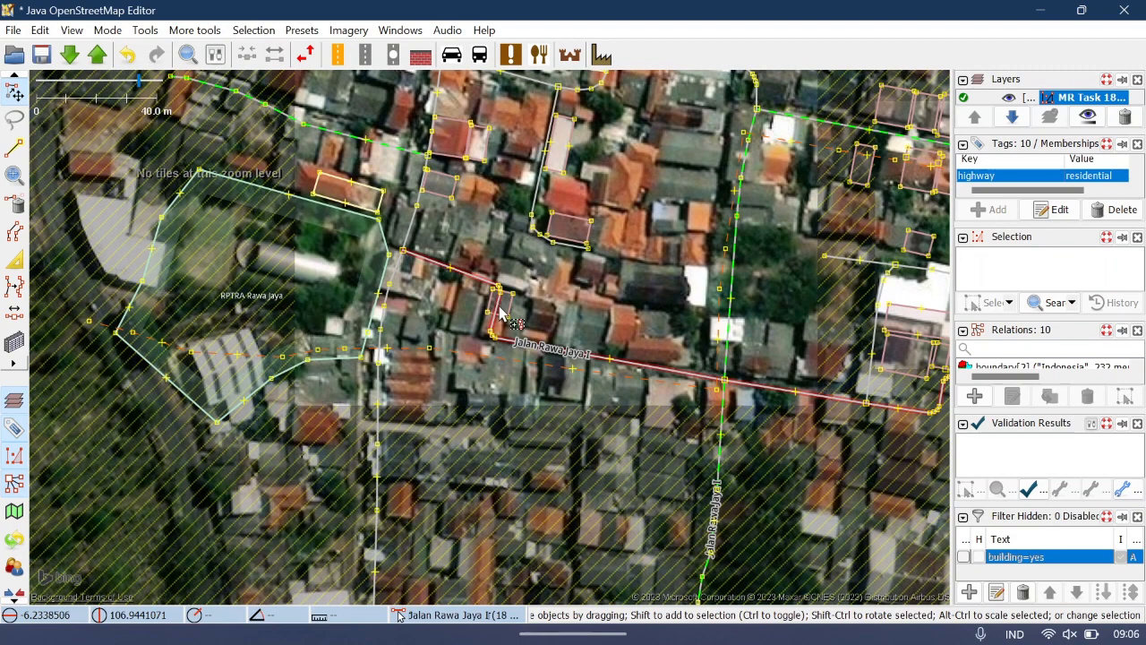
{"action": "scroll", "coordinate": [500, 313], "scroll_direction": "up", "scroll_amount": 5}
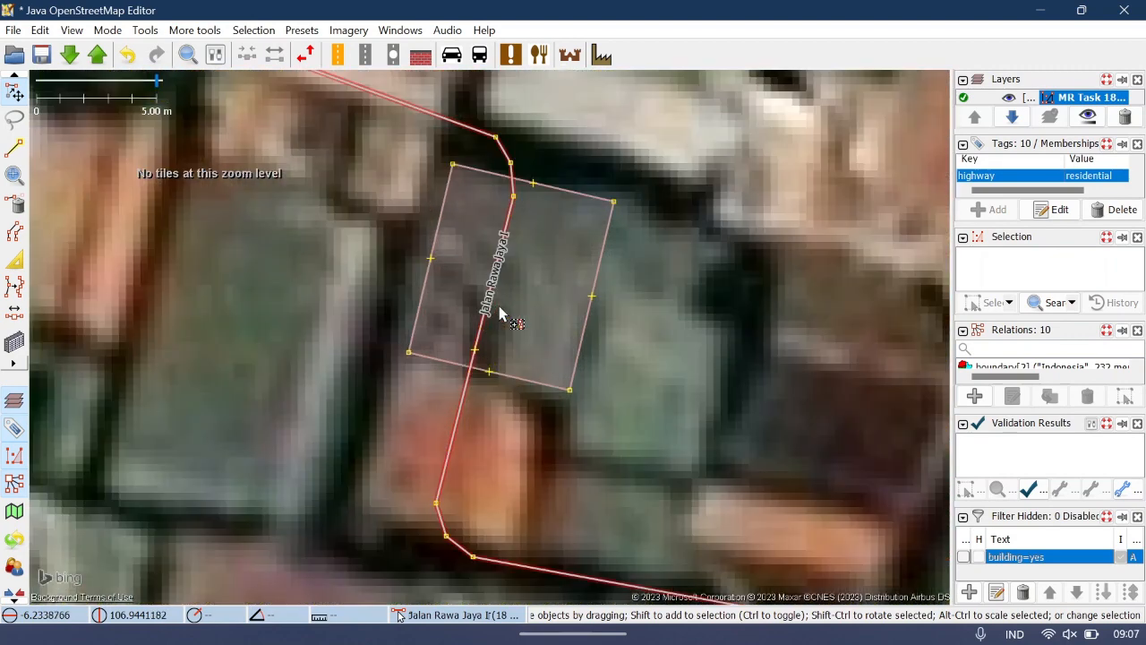
{"action": "left_click", "coordinate": [527, 313]}
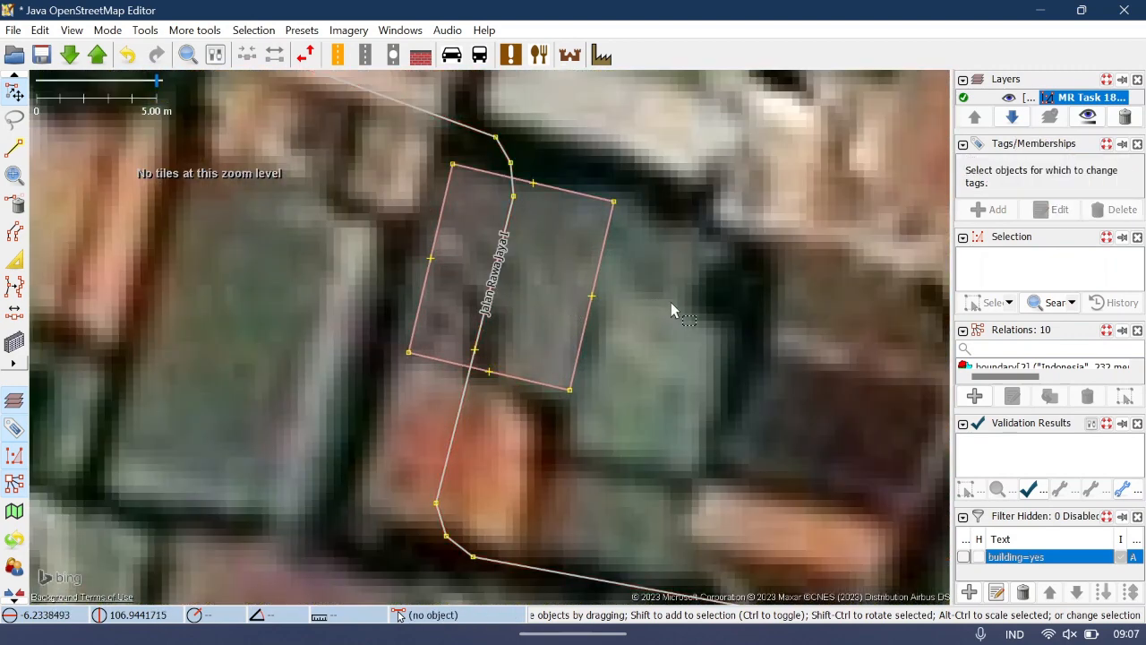
{"action": "left_click", "coordinate": [598, 271]}
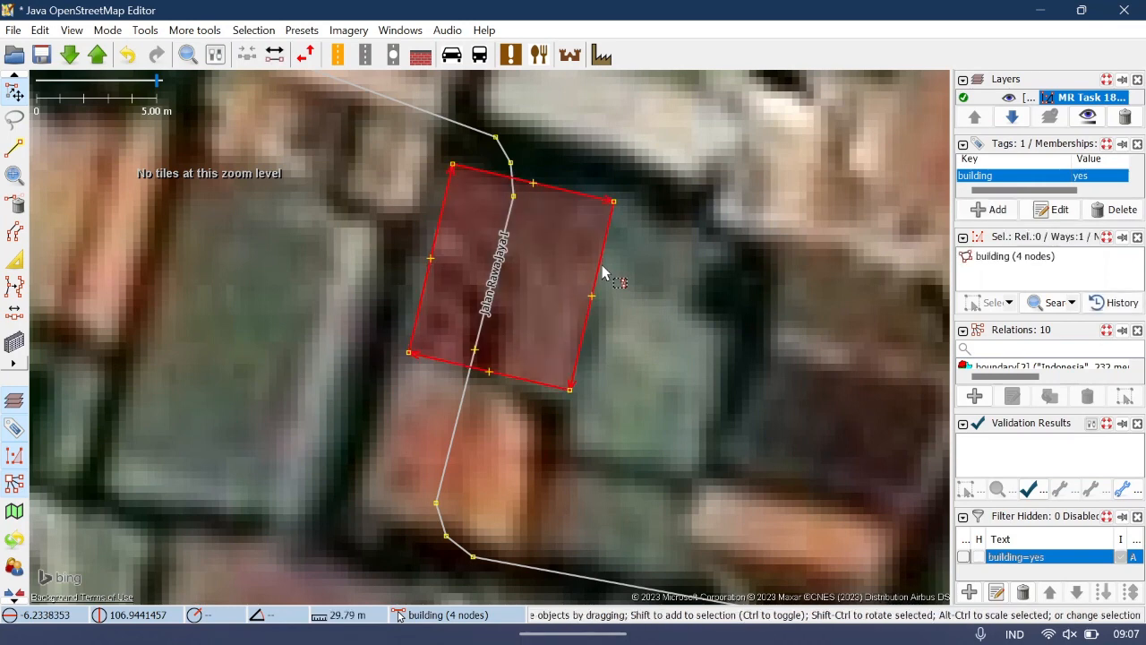
{"action": "left_click", "coordinate": [502, 255]}
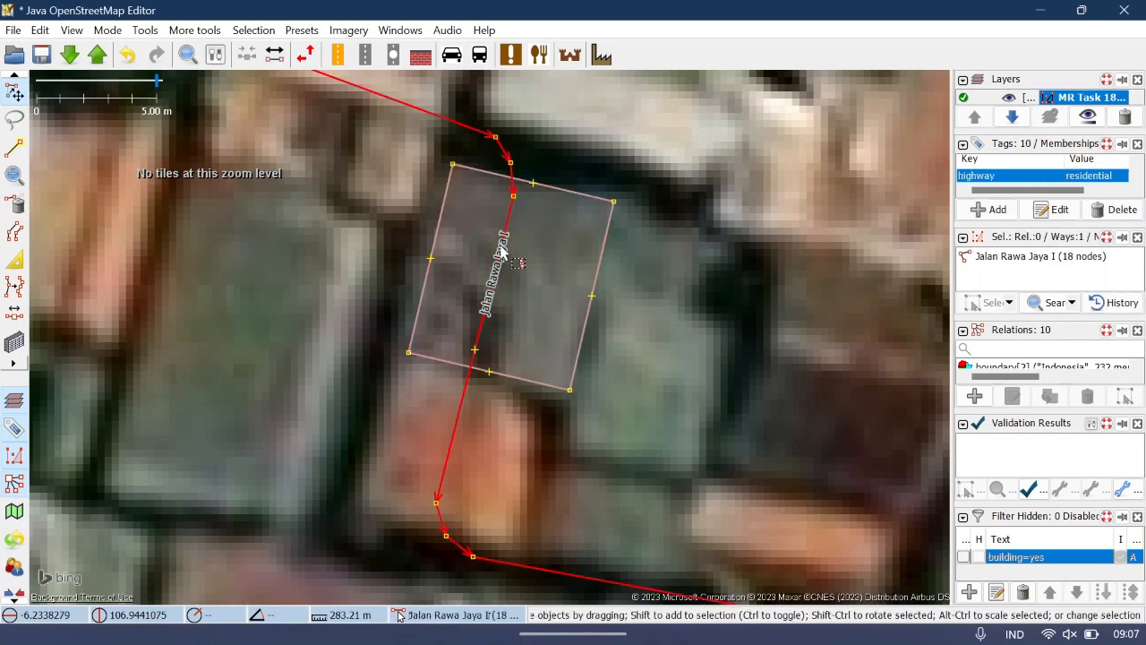
{"action": "left_click", "coordinate": [599, 275]}
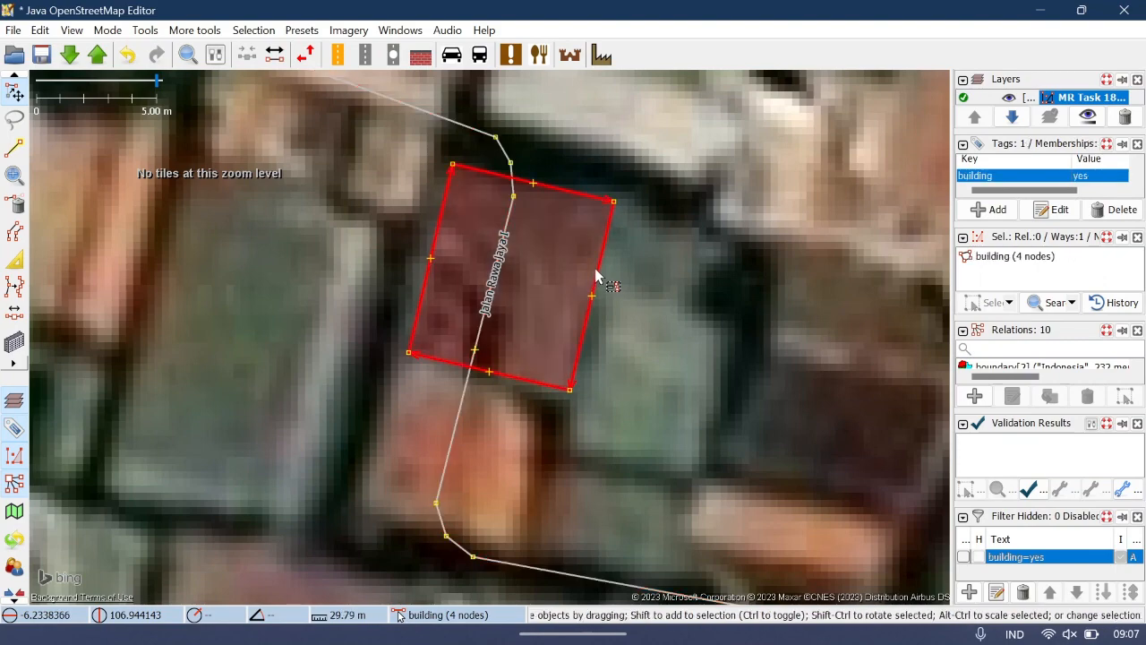
- Compare the alignment of Jalan Rawa Jaya I and the building outline with the surrounding roofs and dark alley in the imagery
{"action": "scroll", "coordinate": [598, 275], "scroll_direction": "down", "scroll_amount": 4}
{"action": "scroll", "coordinate": [598, 275], "scroll_direction": "up", "scroll_amount": 2}
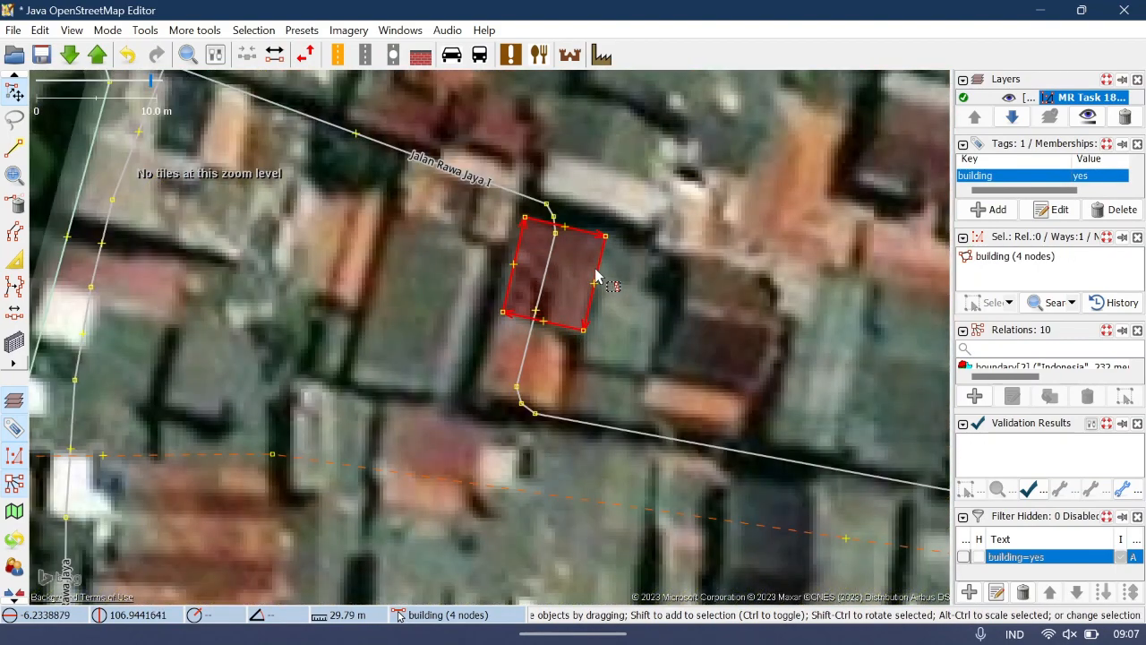
{"action": "left_click", "coordinate": [550, 275]}
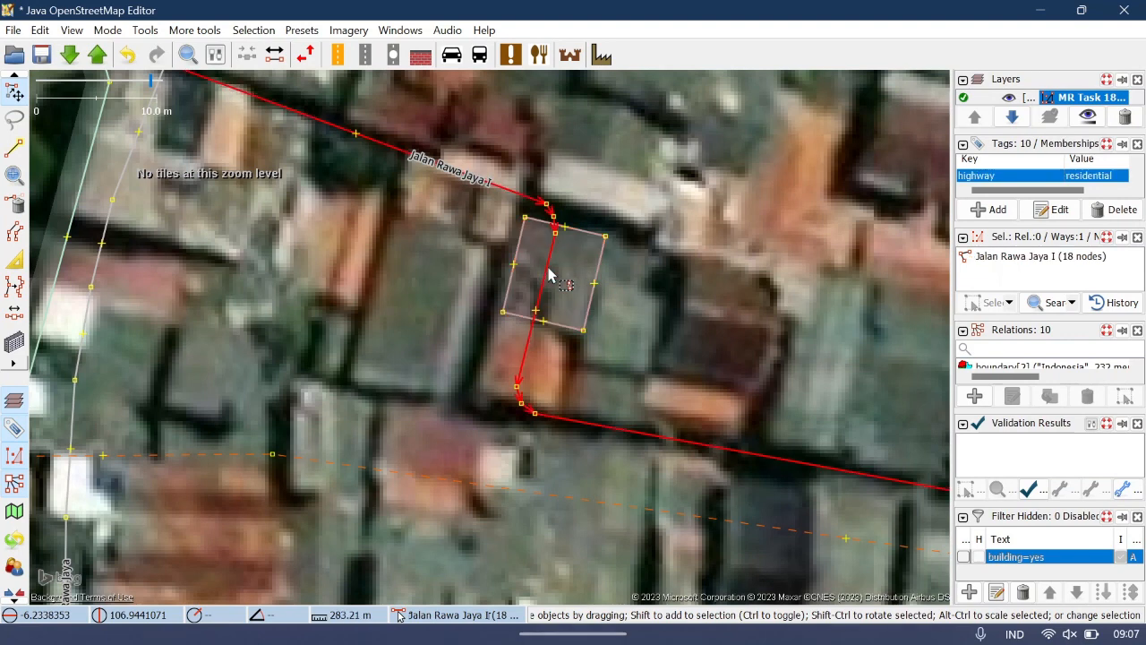
{"action": "left_click", "coordinate": [596, 273]}
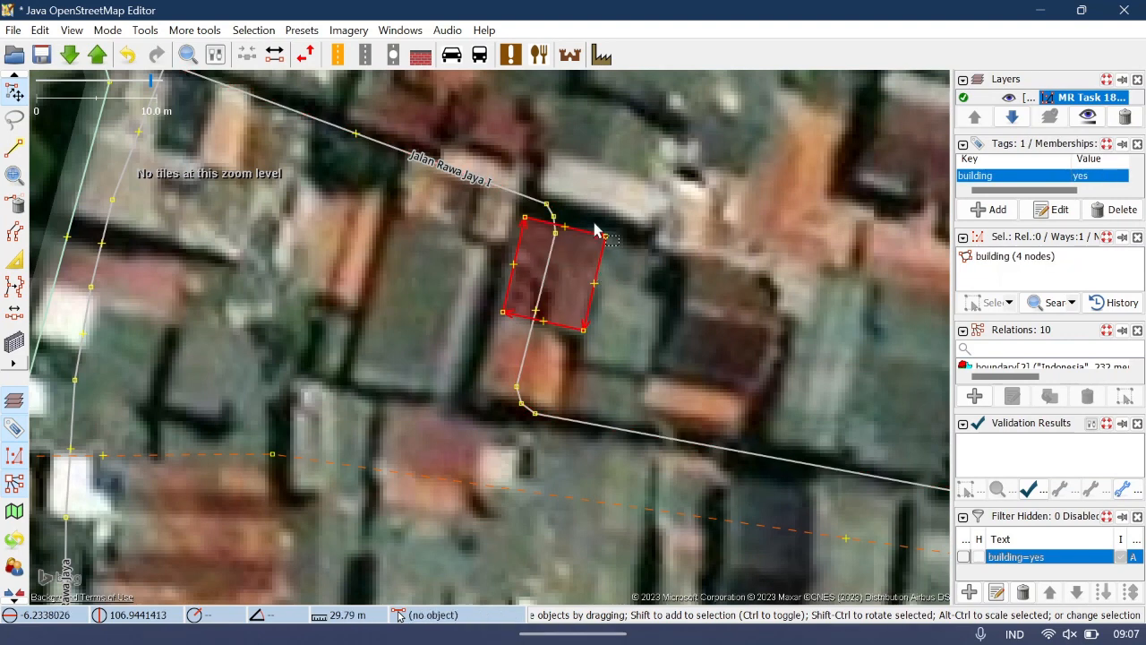
{"action": "left_click_drag", "start_coordinate": [602, 330], "coordinate": [600, 343]}
{"action": "left_click", "coordinate": [528, 346]}
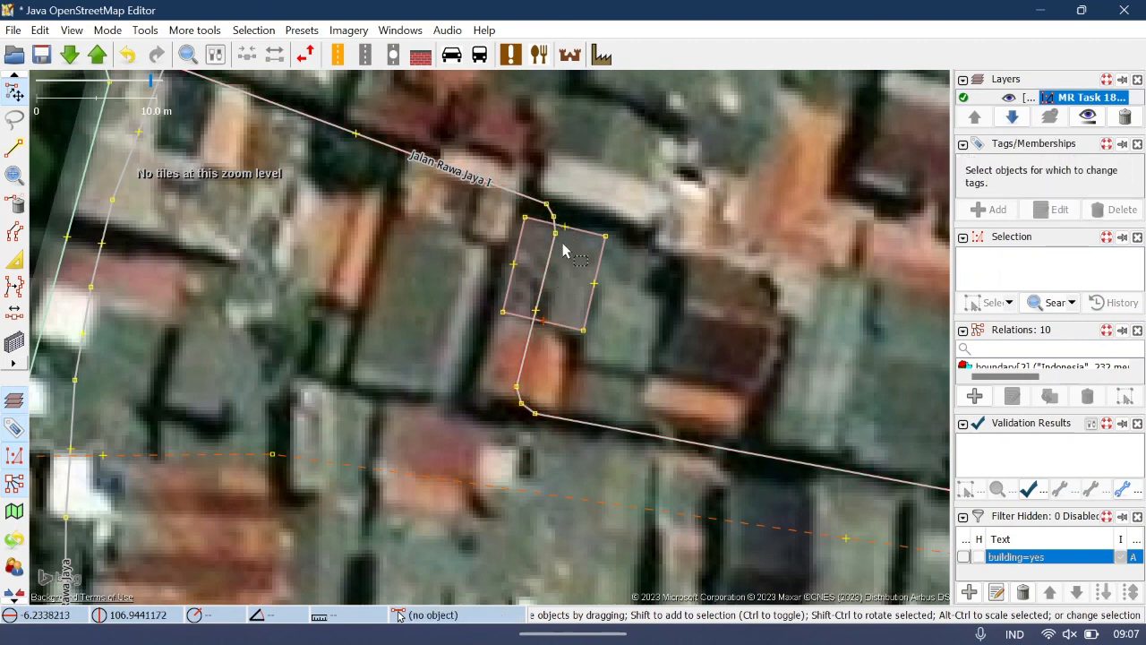
{"action": "left_click", "coordinate": [626, 308]}
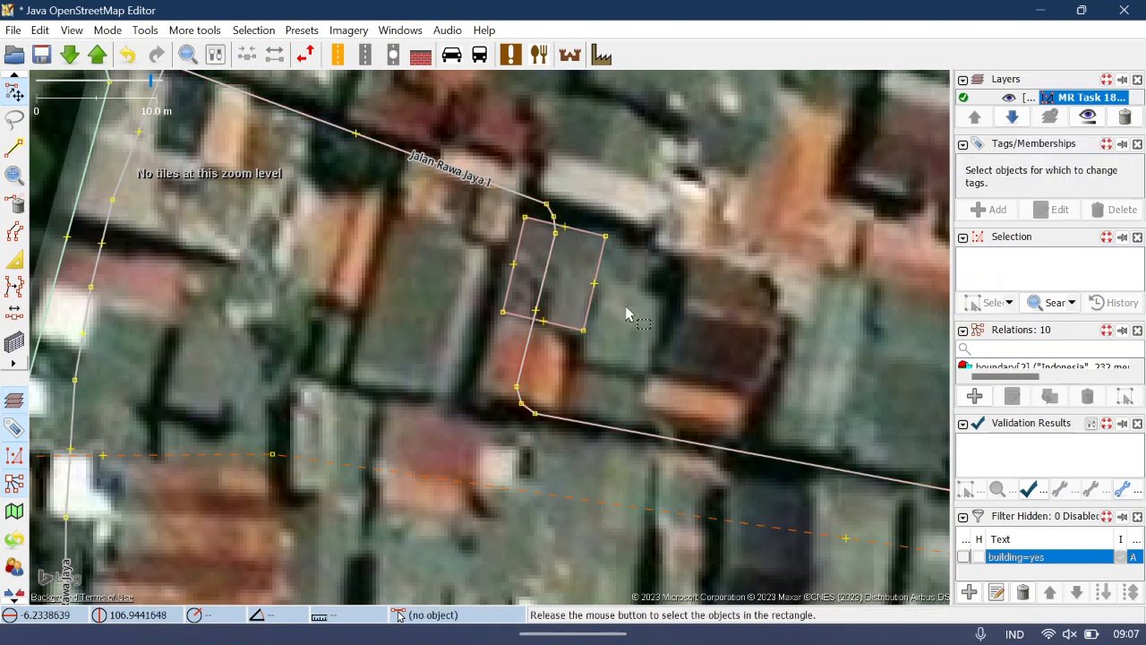
{"action": "left_click", "coordinate": [547, 276]}
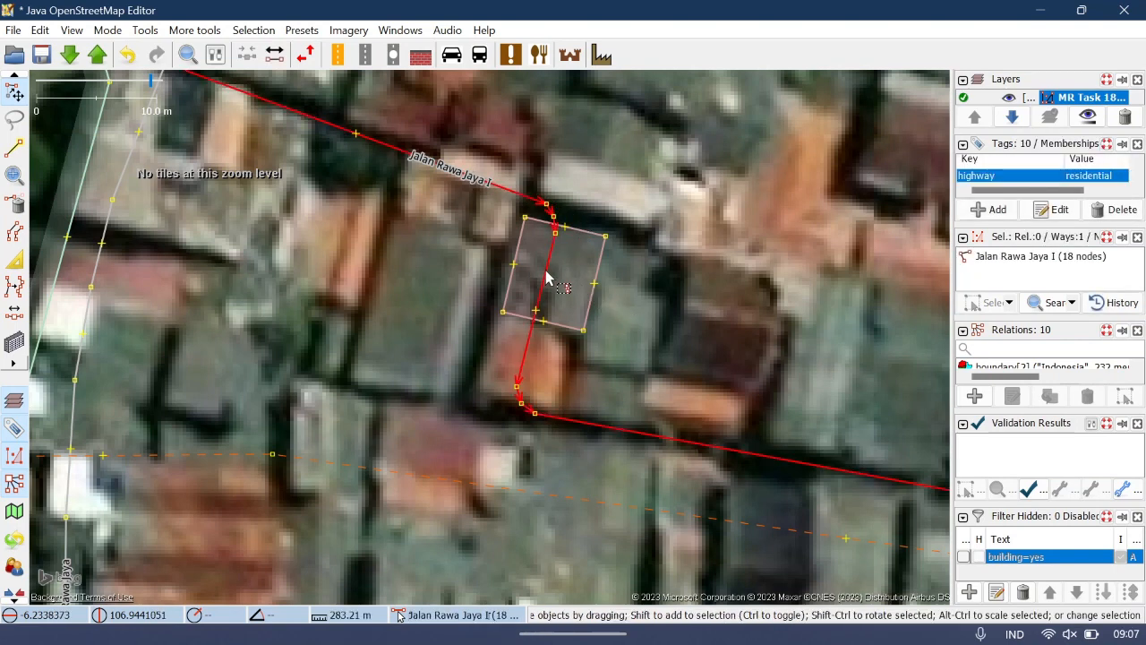
- Move the three northern and three southern bend nodes of Jalan Rawa Jaya I west, so the road follows the alley beside the building
{"action": "left_click", "coordinate": [574, 183]}
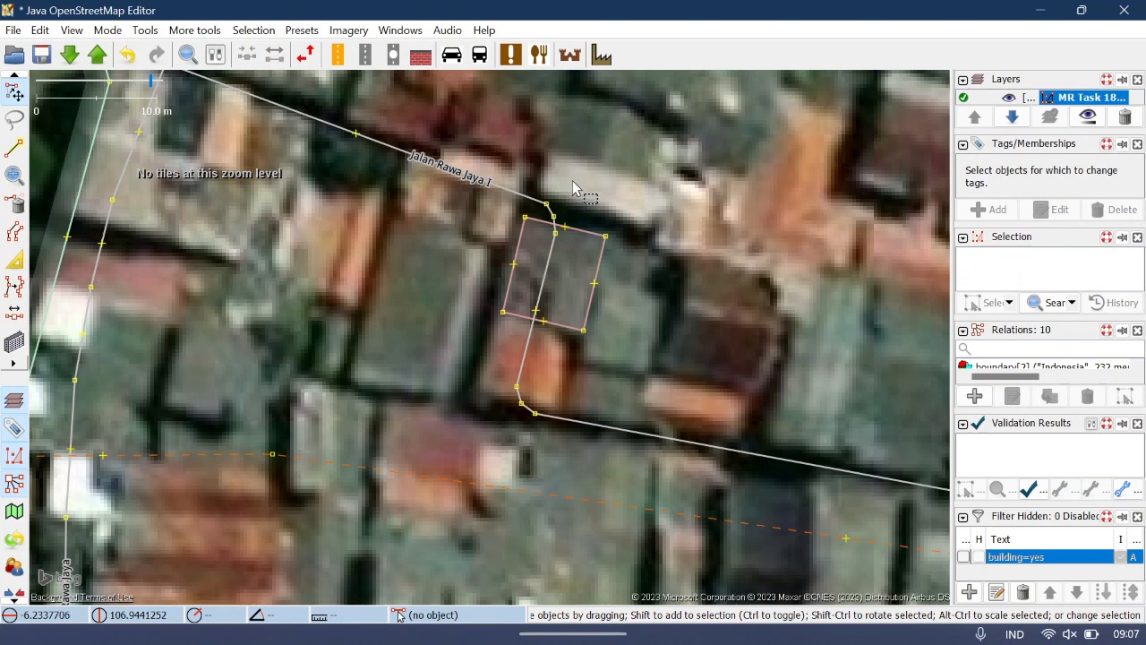
{"action": "left_click_drag", "start_coordinate": [573, 180], "coordinate": [517, 212]}
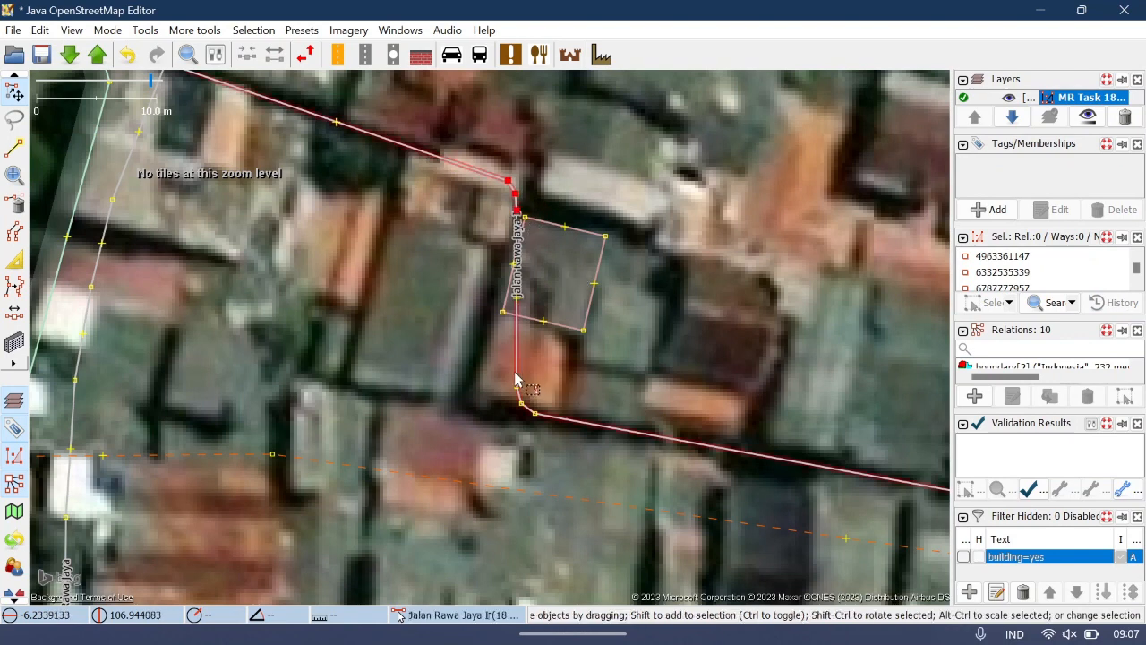
{"action": "left_click_drag", "start_coordinate": [489, 368], "coordinate": [491, 411]}
{"action": "left_click", "coordinate": [542, 390]}
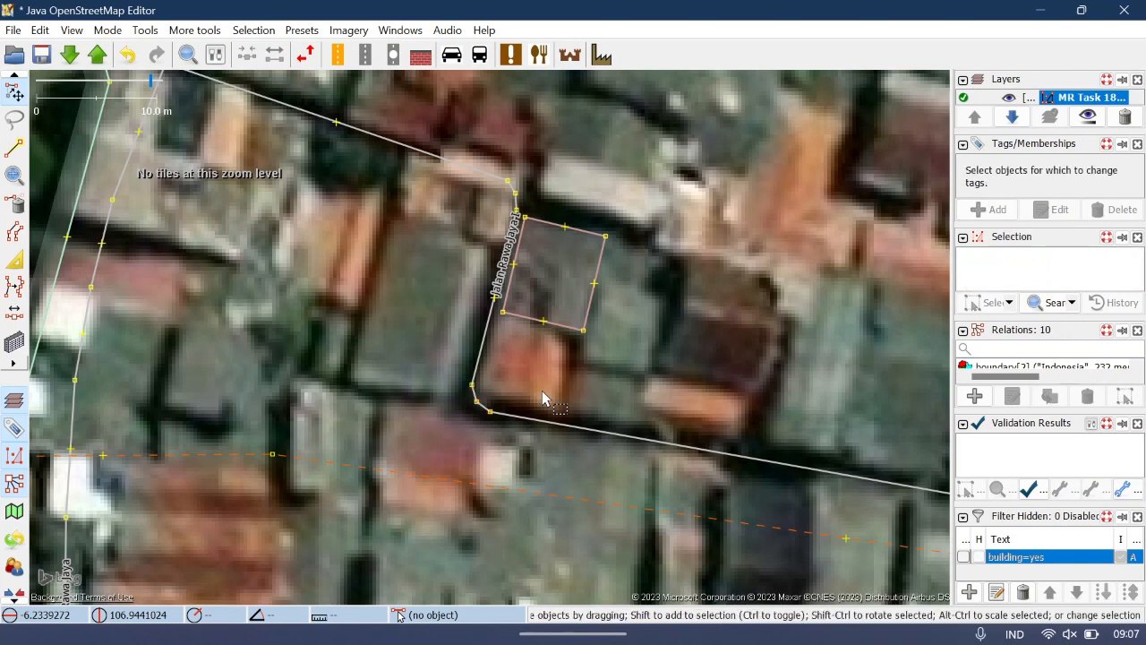
- Check the gap between the realigned Jalan Rawa Jaya I and the western side of the four-node building
{"action": "left_click", "coordinate": [532, 318]}
{"action": "left_click", "coordinate": [503, 287]}
{"action": "left_click", "coordinate": [506, 299]}
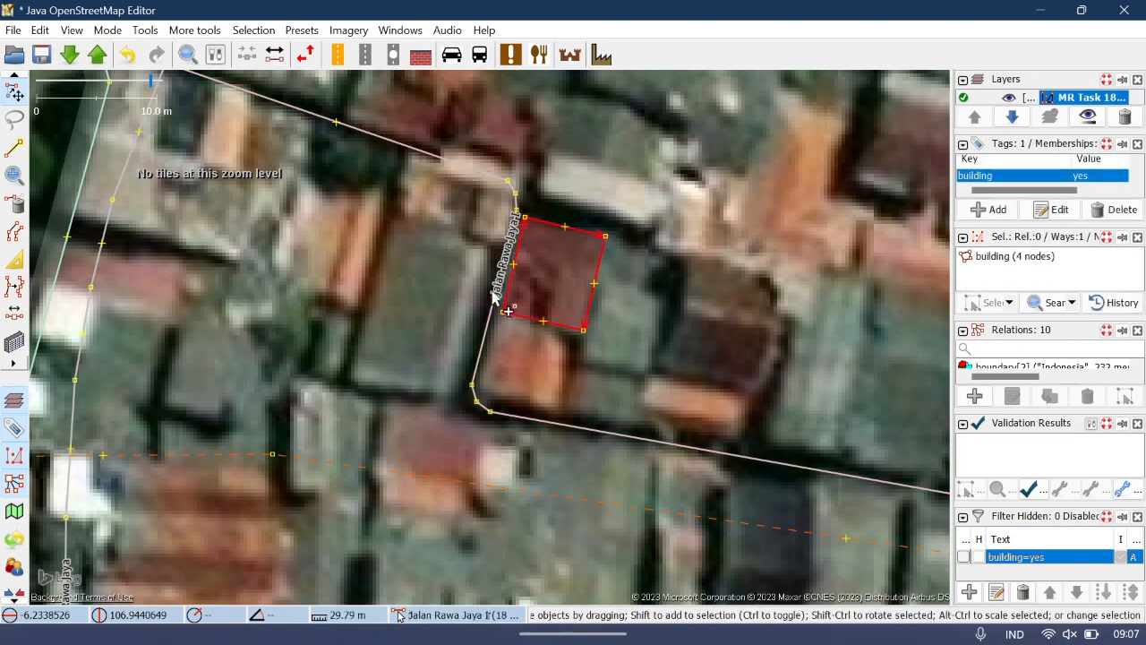
{"action": "left_click", "coordinate": [495, 299]}
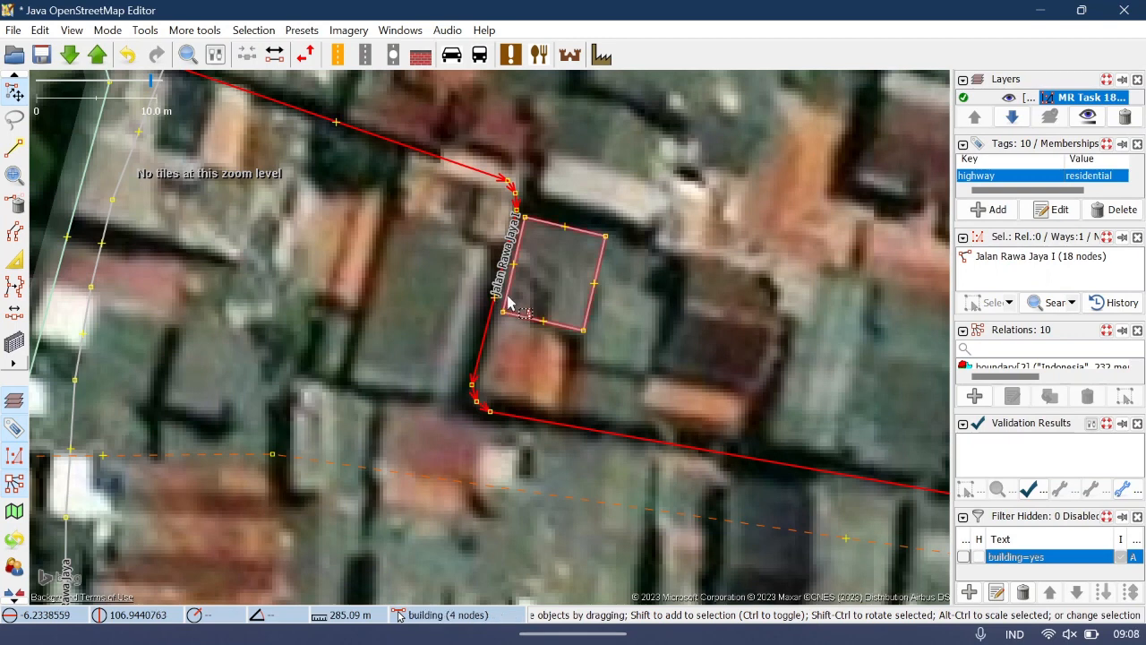
{"action": "left_click", "coordinate": [507, 302]}
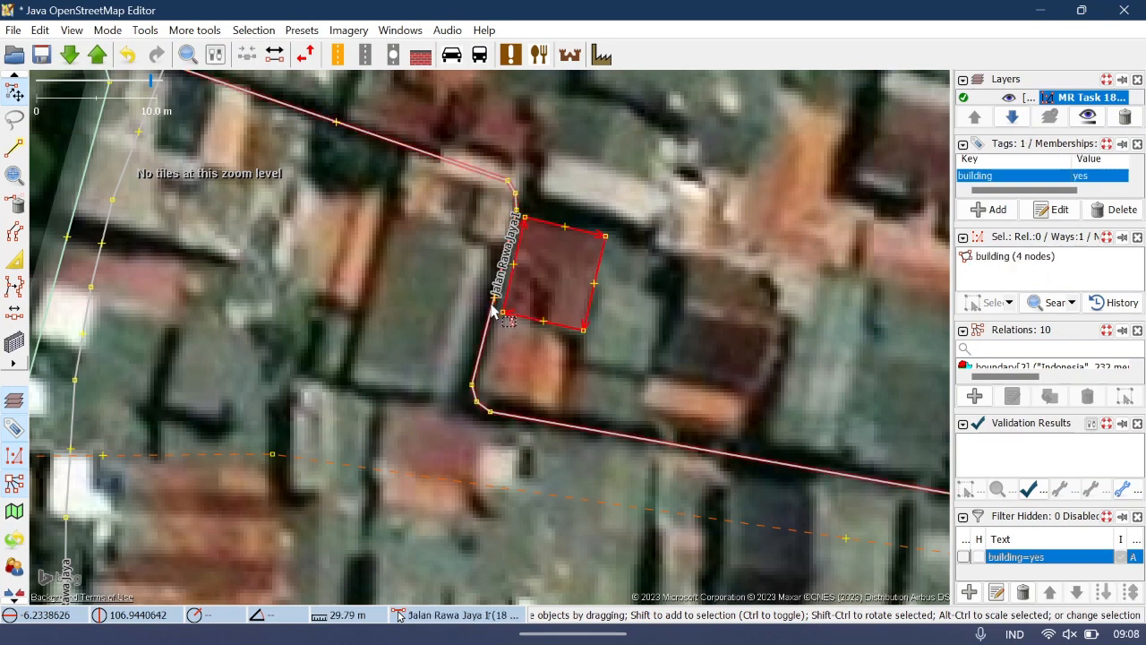
{"action": "left_click", "coordinate": [492, 308]}
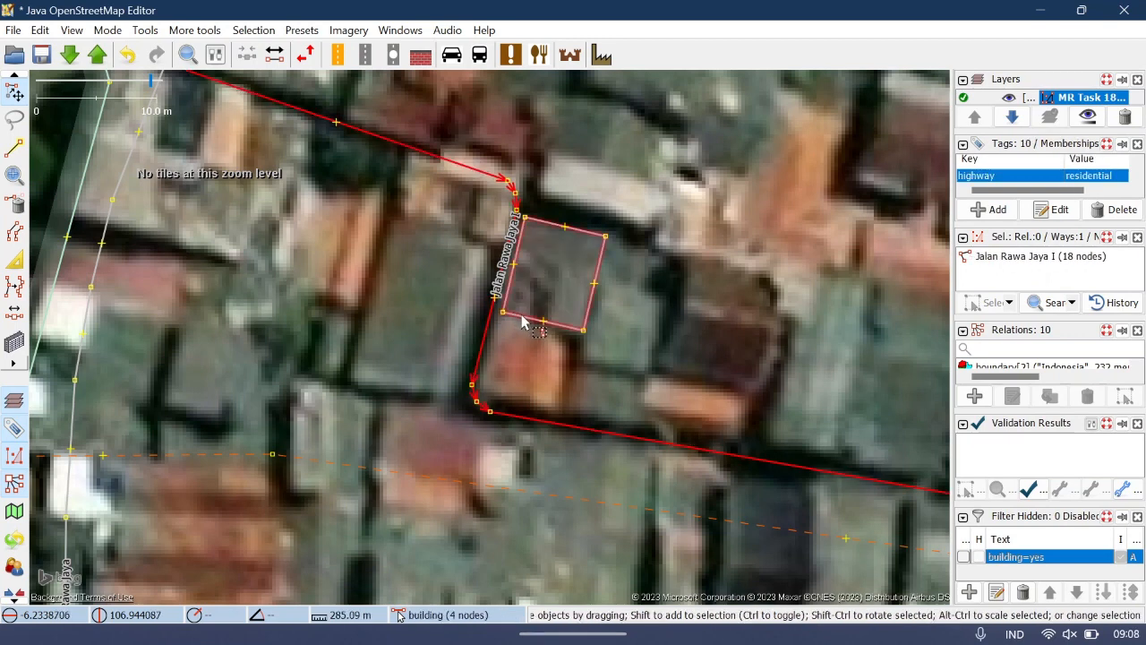
{"action": "left_click", "coordinate": [524, 323]}
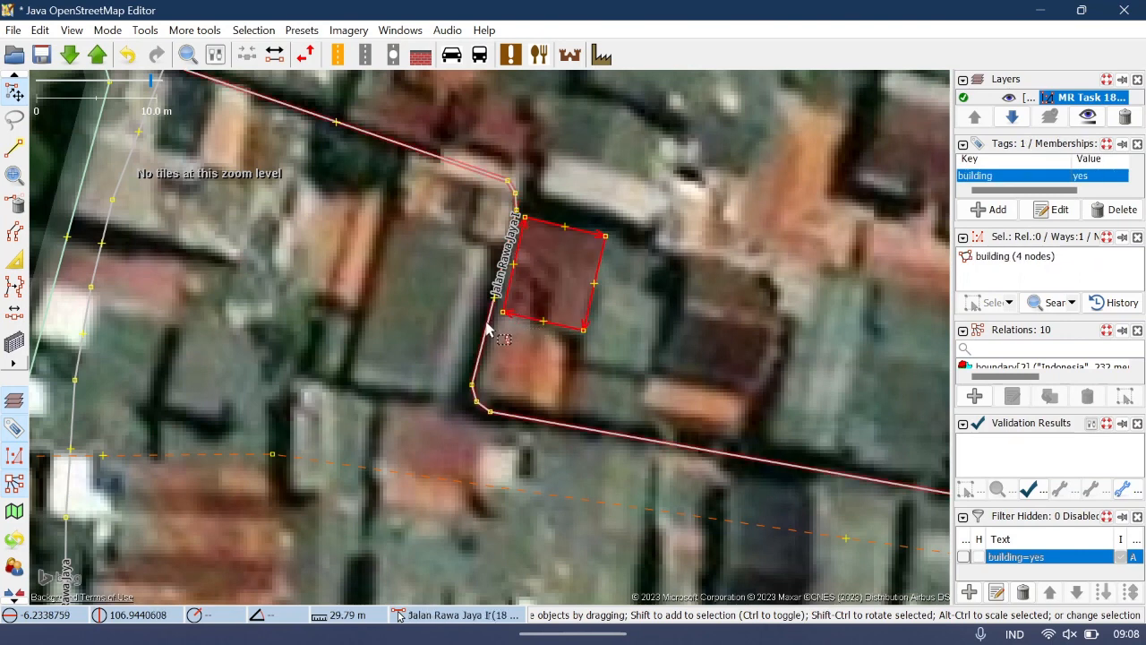
{"action": "left_click", "coordinate": [485, 332]}
- Examine how the looping service road west of Jalan Bintara Jaya passes through the white-roofed building north of Jalan Buntu
{"action": "left_click_drag", "start_coordinate": [670, 299], "coordinate": [514, 509]}
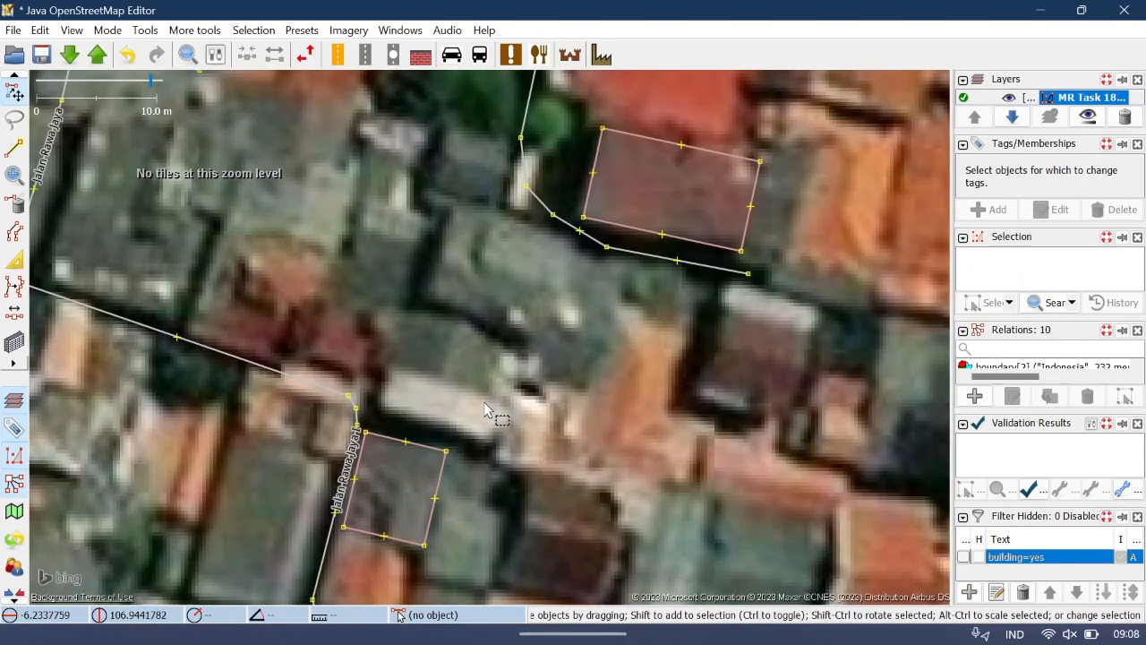
{"action": "scroll", "coordinate": [485, 410], "scroll_direction": "down", "scroll_amount": 4}
{"action": "scroll", "coordinate": [776, 397], "scroll_direction": "up", "scroll_amount": 7}
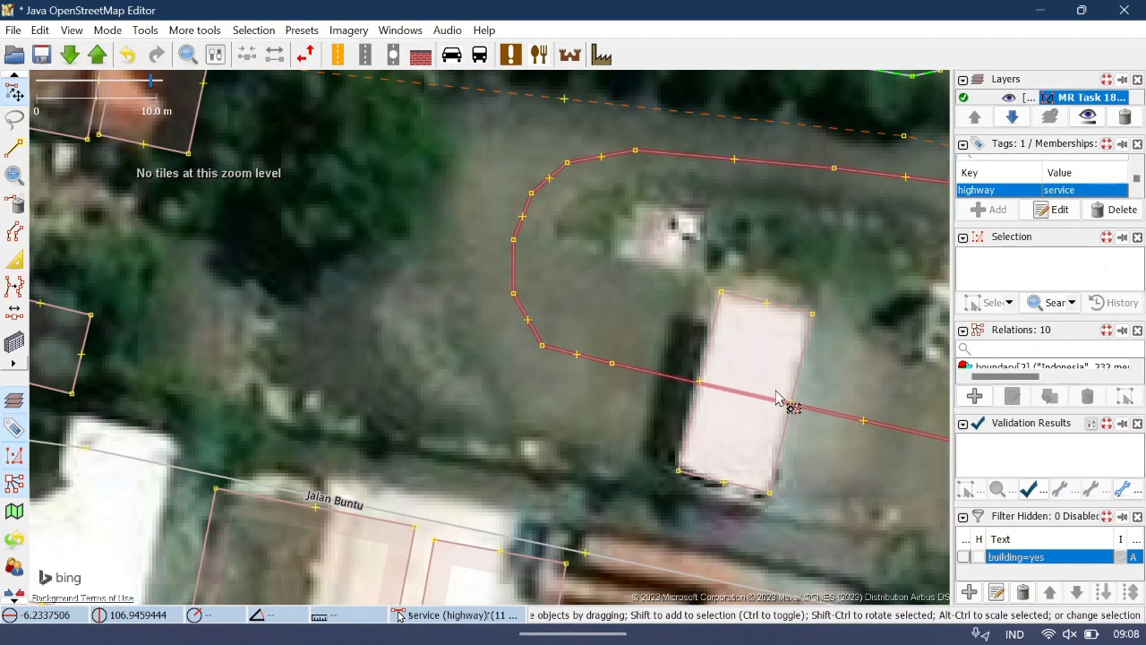
{"action": "scroll", "coordinate": [726, 383], "scroll_direction": "down", "scroll_amount": 2}
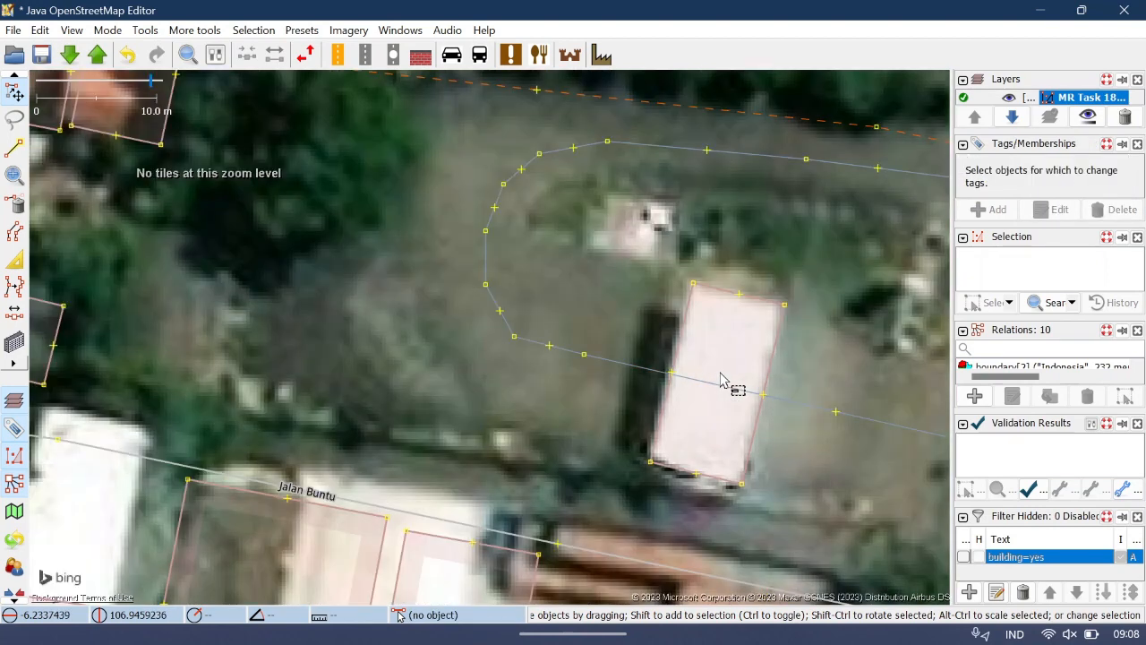
{"action": "left_click_drag", "start_coordinate": [811, 358], "coordinate": [481, 358]}
{"action": "left_click", "coordinate": [453, 345]}
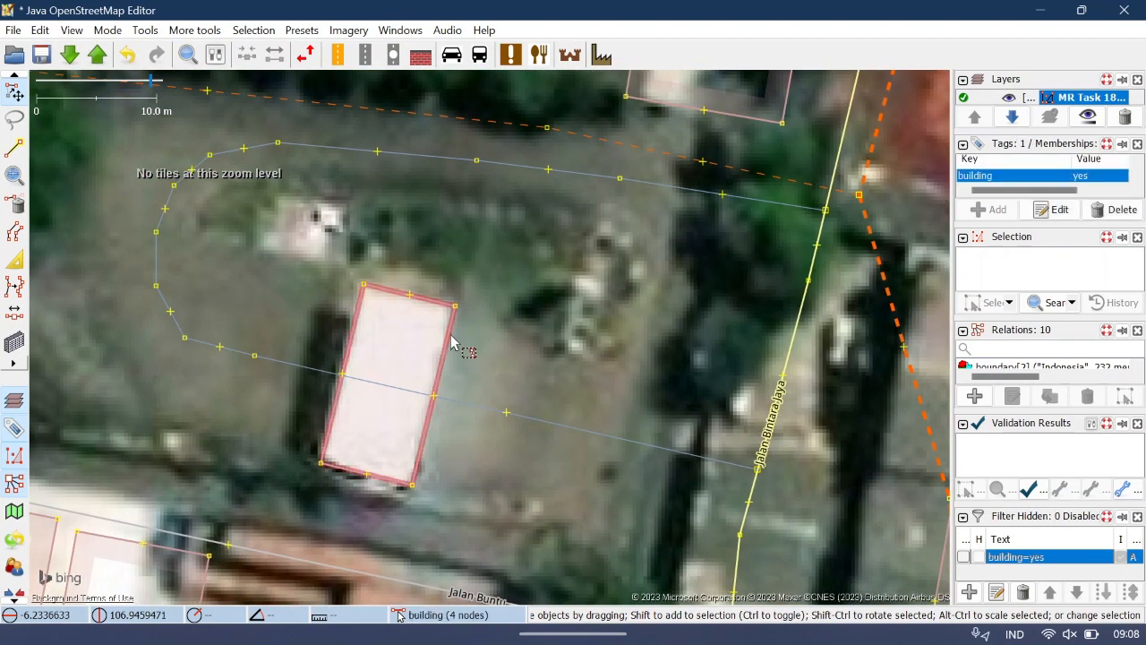
{"action": "left_click", "coordinate": [385, 392]}
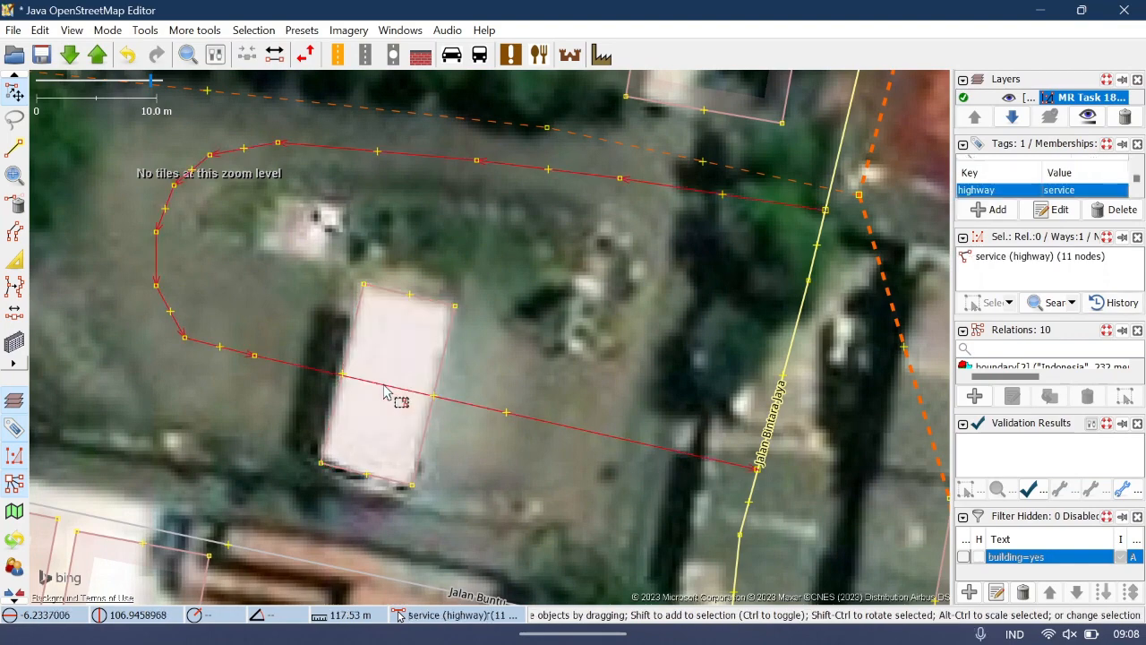
{"action": "left_click", "coordinate": [355, 335]}
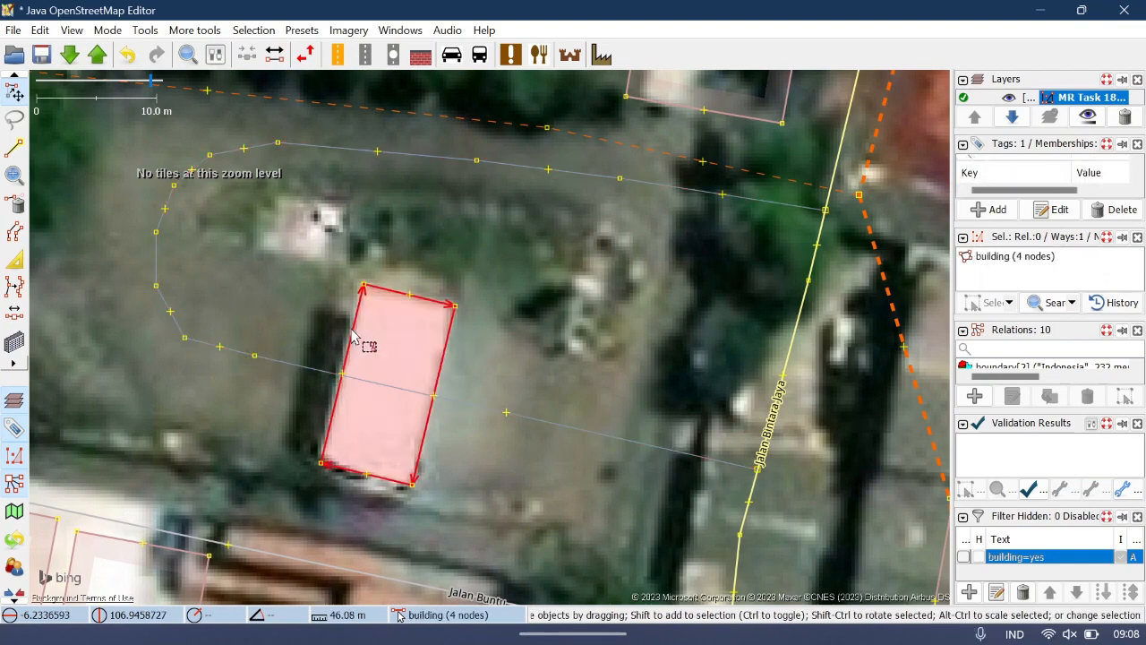
{"action": "left_click", "coordinate": [376, 394]}
{"action": "left_click", "coordinate": [492, 363]}
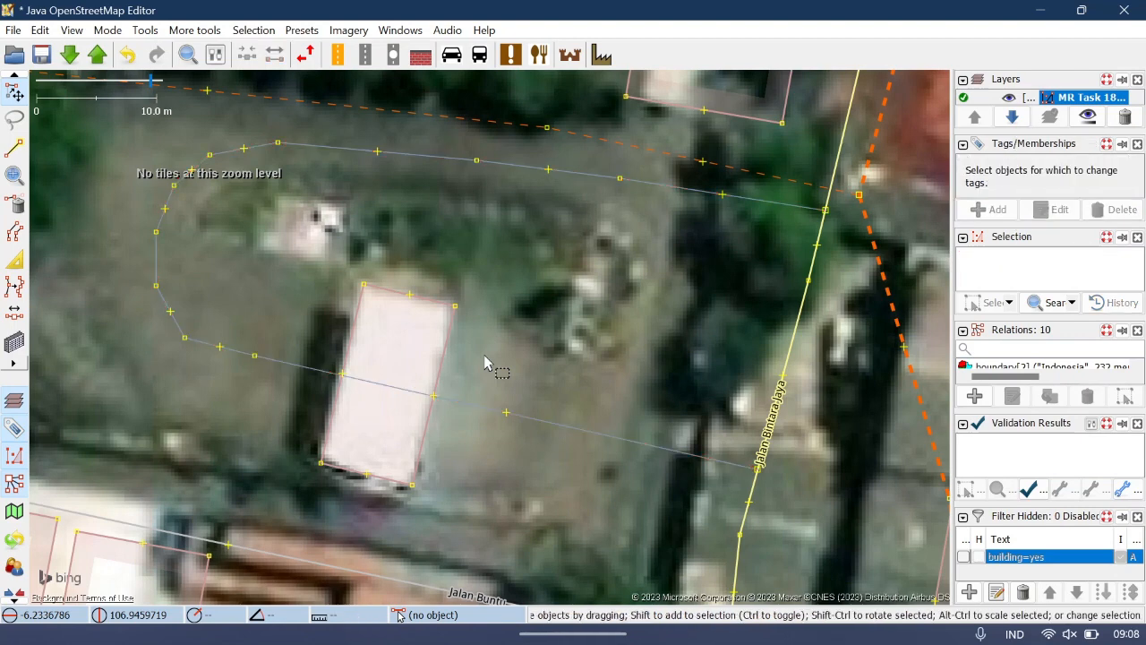
{"action": "left_click", "coordinate": [742, 200]}
{"action": "left_click", "coordinate": [466, 171]}
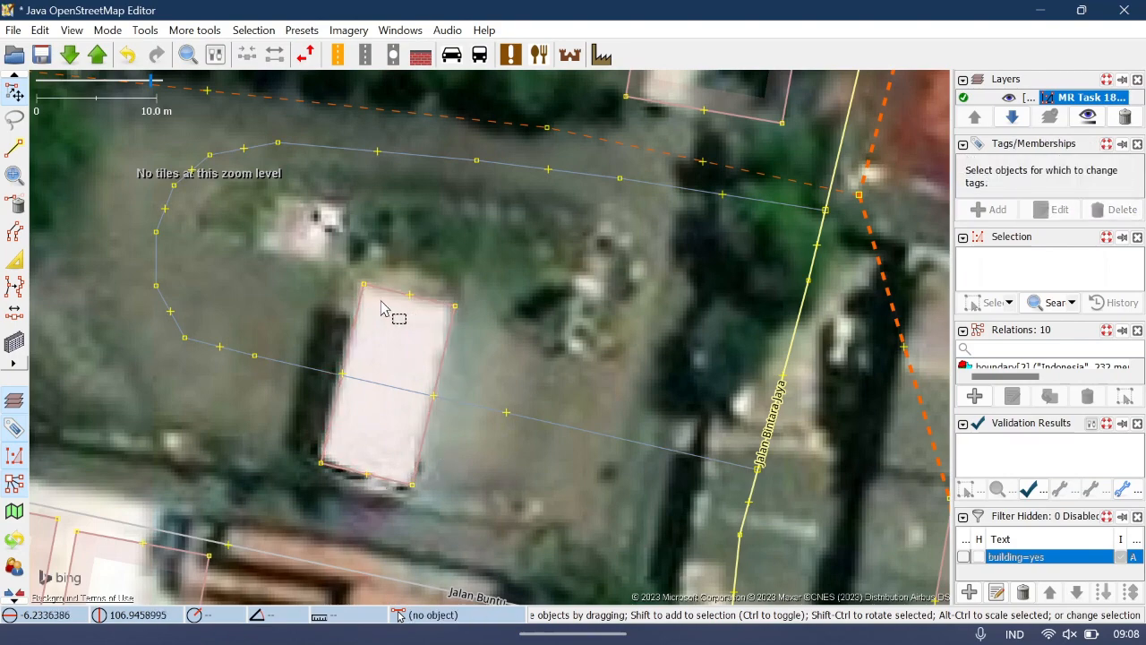
- Try to delete the service road's node just west of the white-roofed building with Improve Way Accuracy, and undo the deletion
{"action": "left_click", "coordinate": [427, 396]}
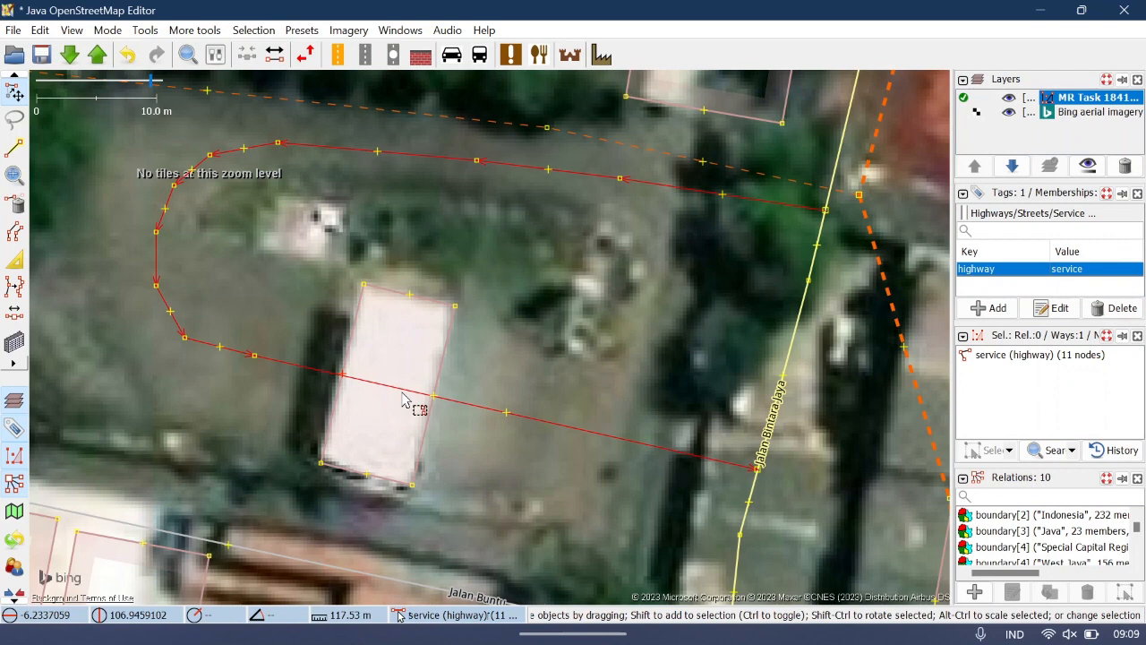
{"action": "key", "text": "w"}
{"action": "key", "text": "w"}
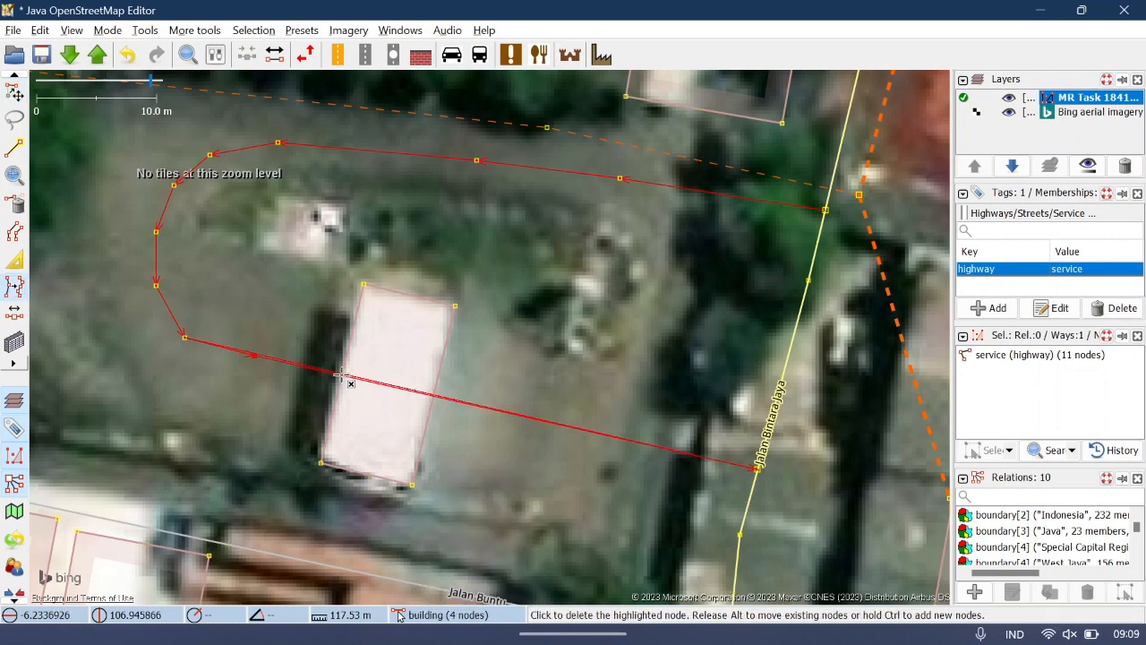
{"action": "left_click", "coordinate": [342, 377], "text": "alt"}
{"action": "key", "text": "ctrl+z"}
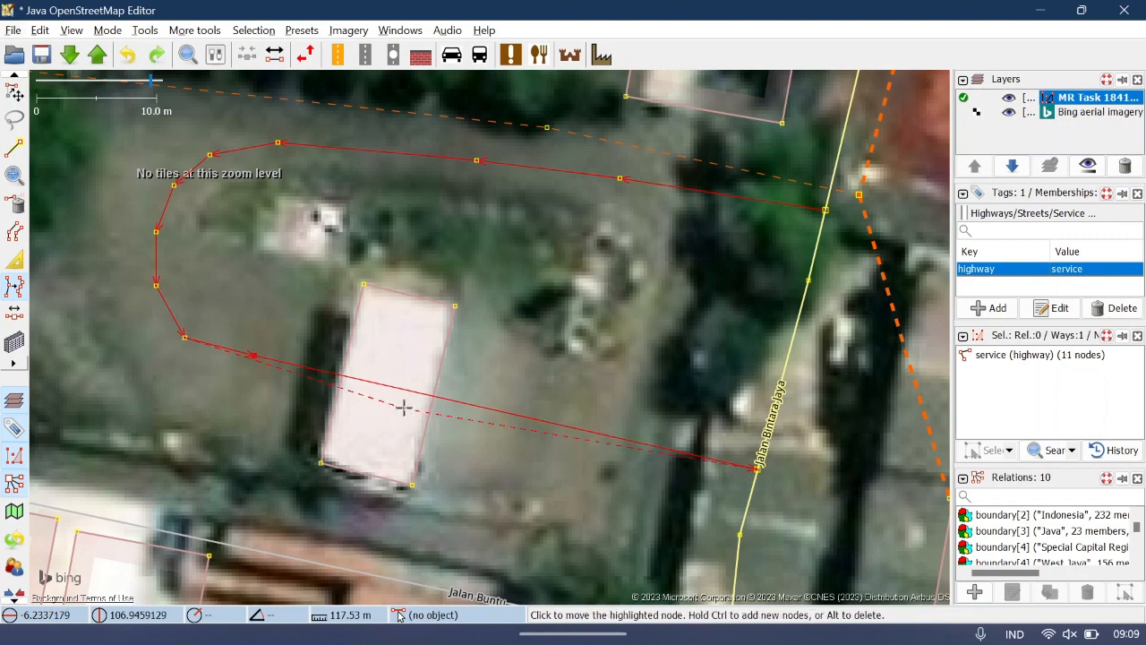
- Add two nodes to the looping service road where it crosses the western and eastern walls of the white-roofed building
{"action": "key", "text": "ctrl"}
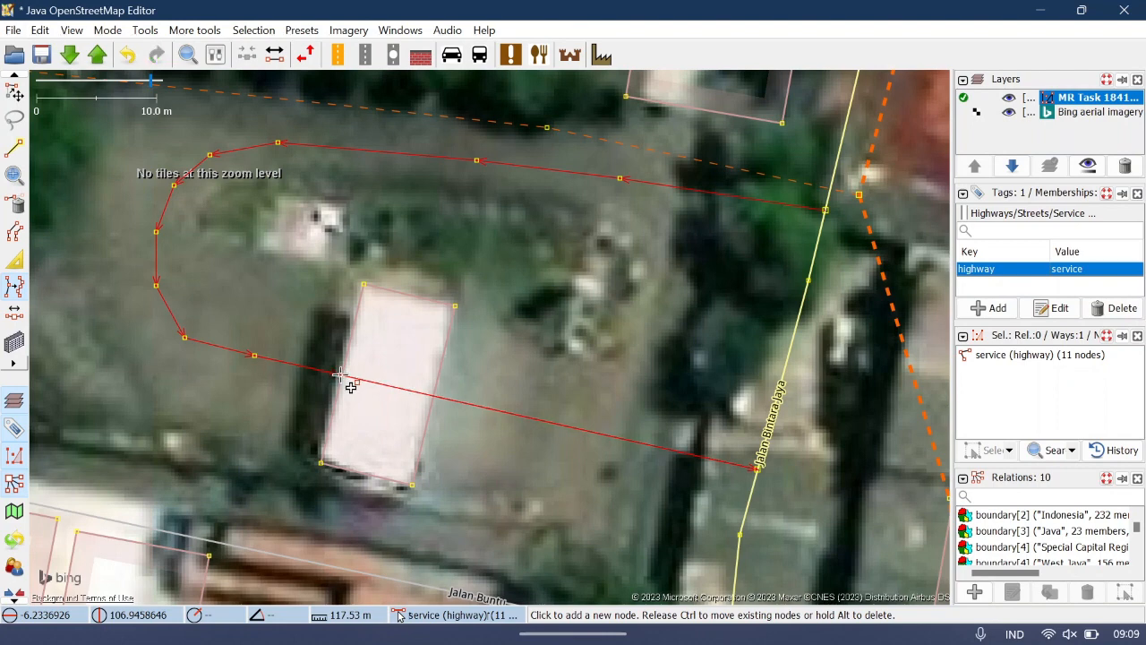
{"action": "left_click", "coordinate": [338, 374]}
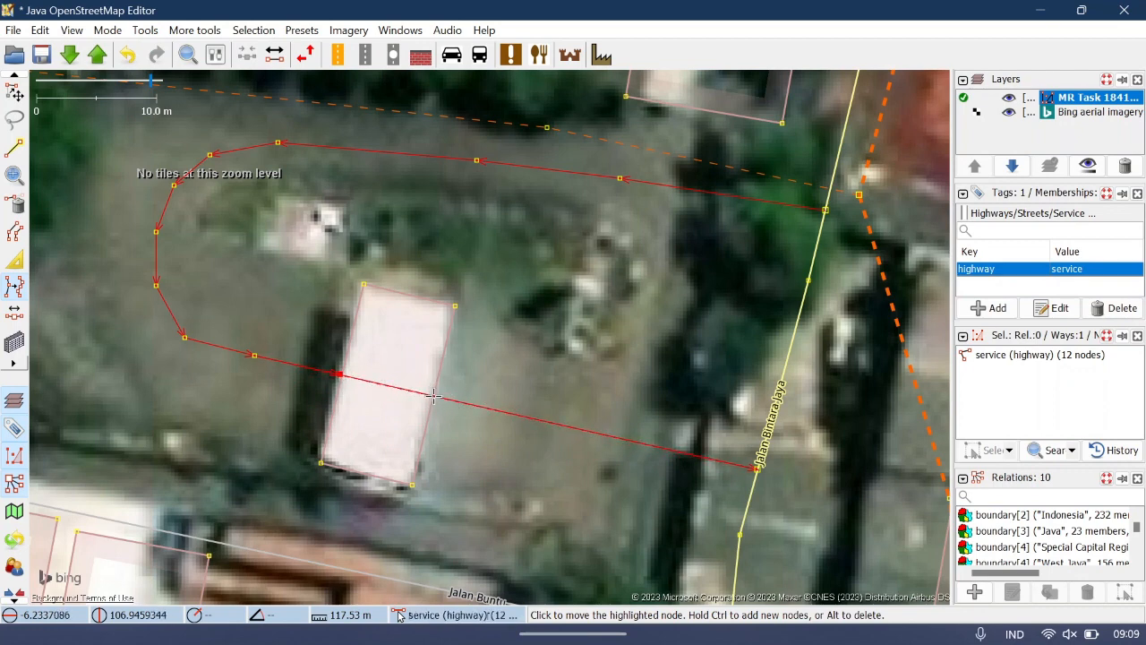
{"action": "key", "text": "ctrl"}
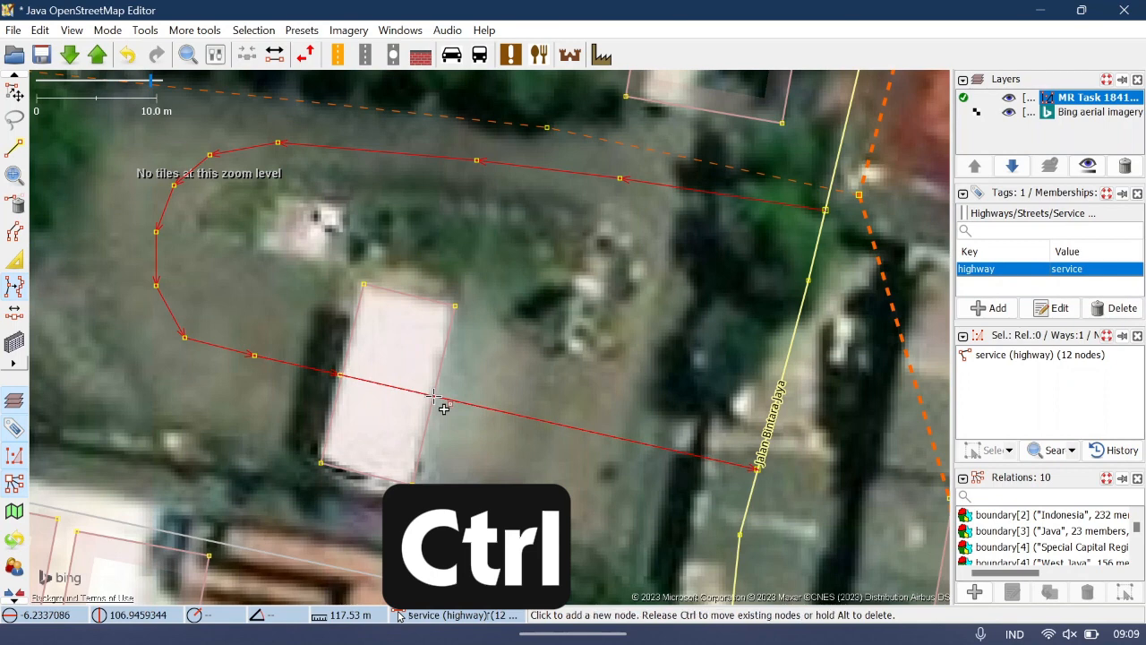
{"action": "left_click", "coordinate": [434, 395], "text": "ctrl"}
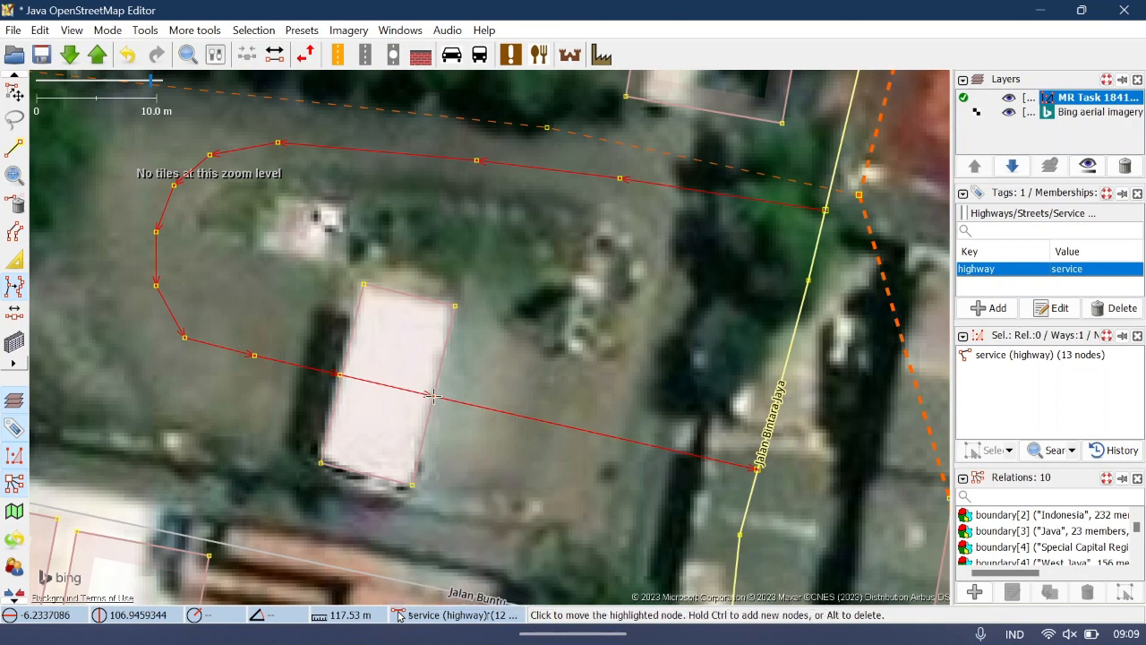
{"action": "key", "text": "Escape"}
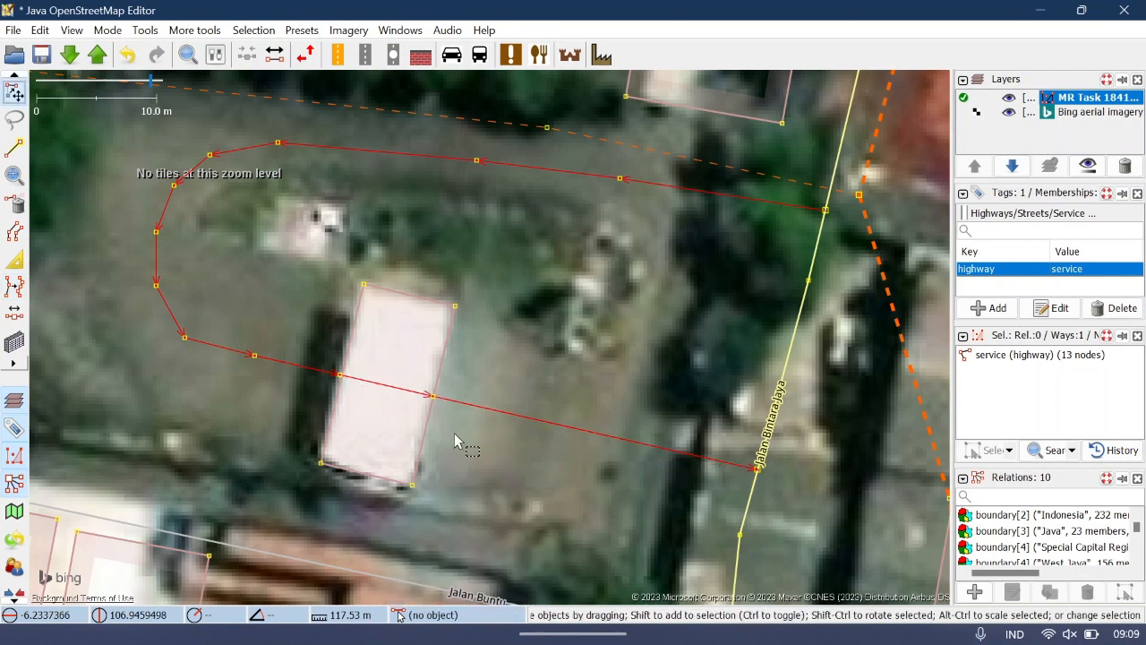
{"action": "left_click_drag", "start_coordinate": [454, 433], "coordinate": [445, 425]}
{"action": "left_click", "coordinate": [463, 410]}
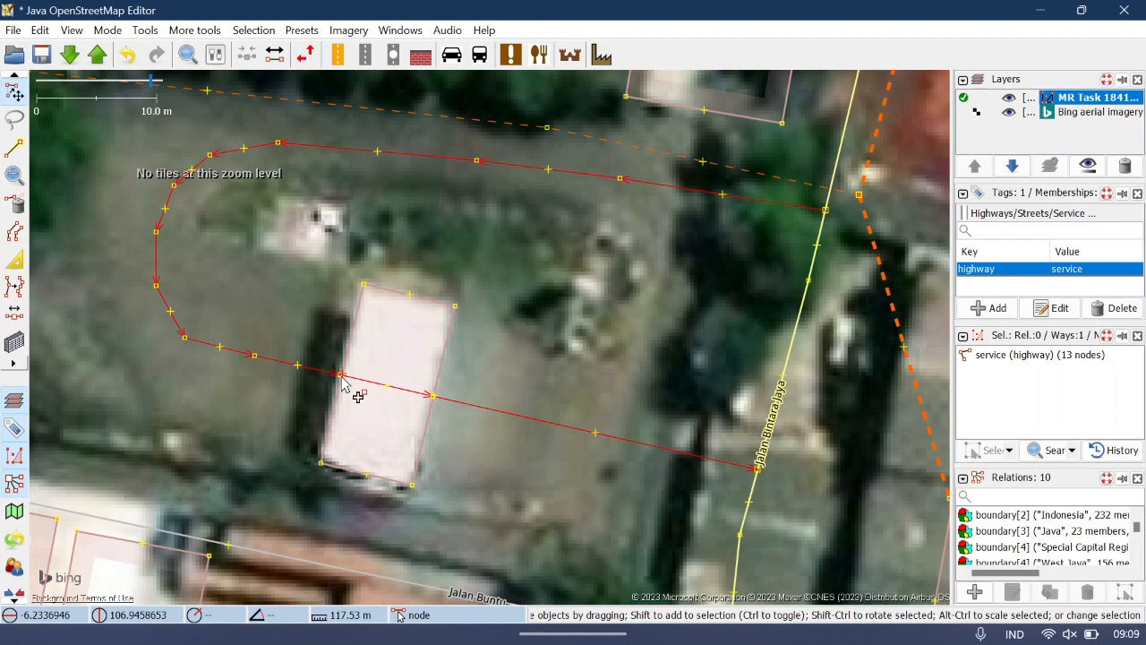
- Join the service road's new western crossing node to the white-roofed building's outline and check the building's nodes
{"action": "key", "text": "j"}
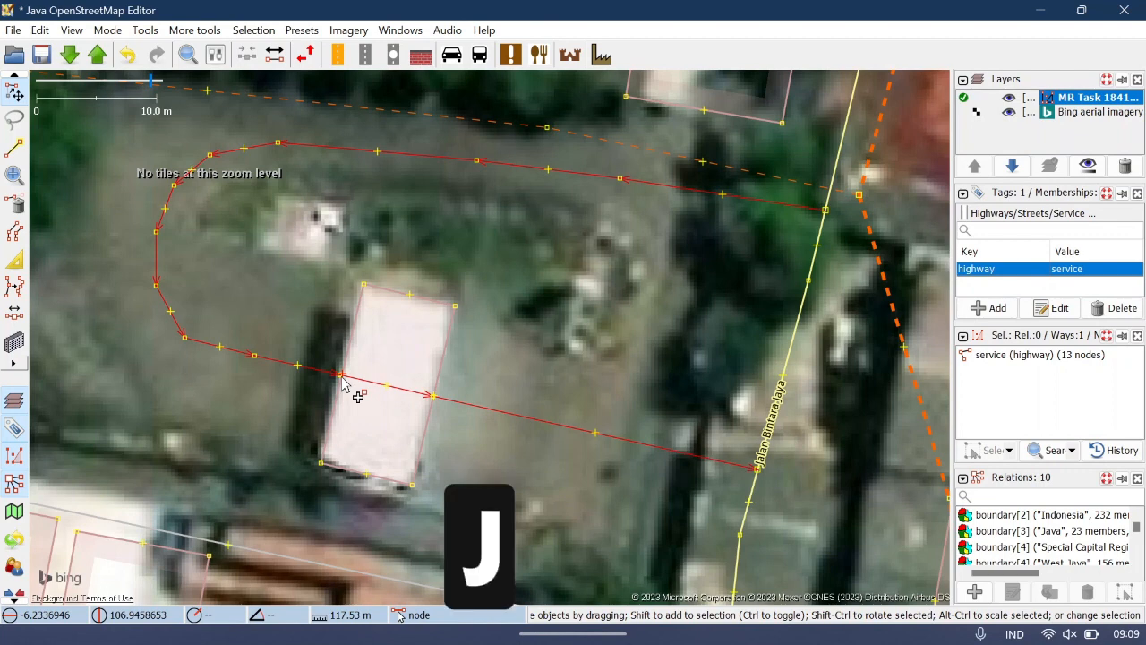
{"action": "left_click", "coordinate": [341, 377]}
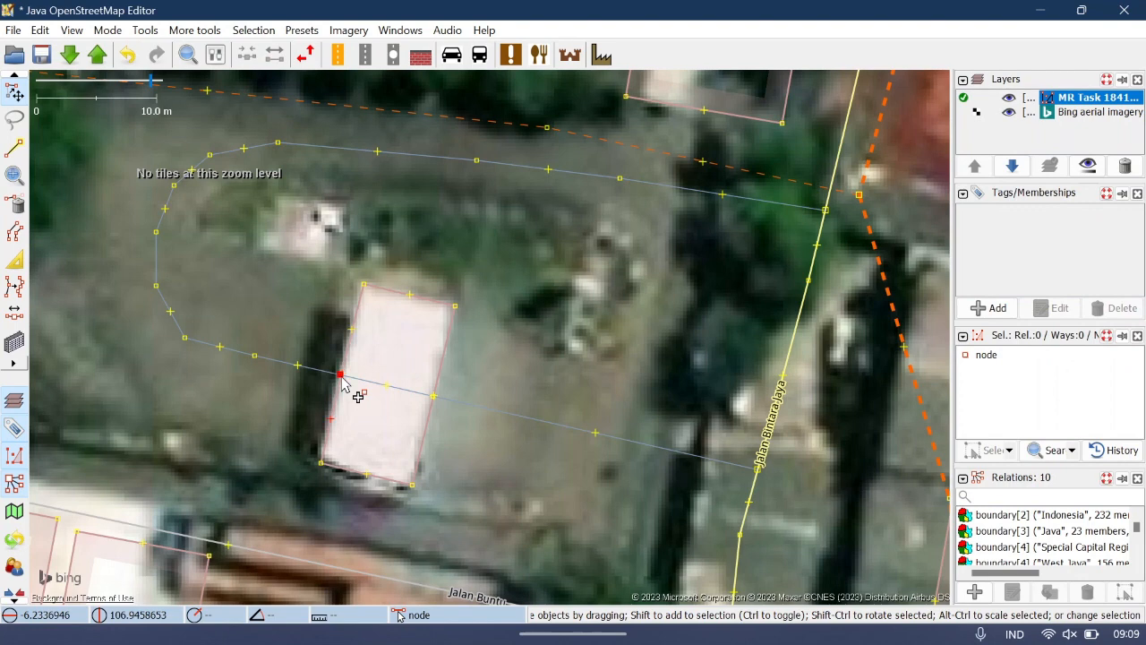
{"action": "left_click", "coordinate": [345, 373]}
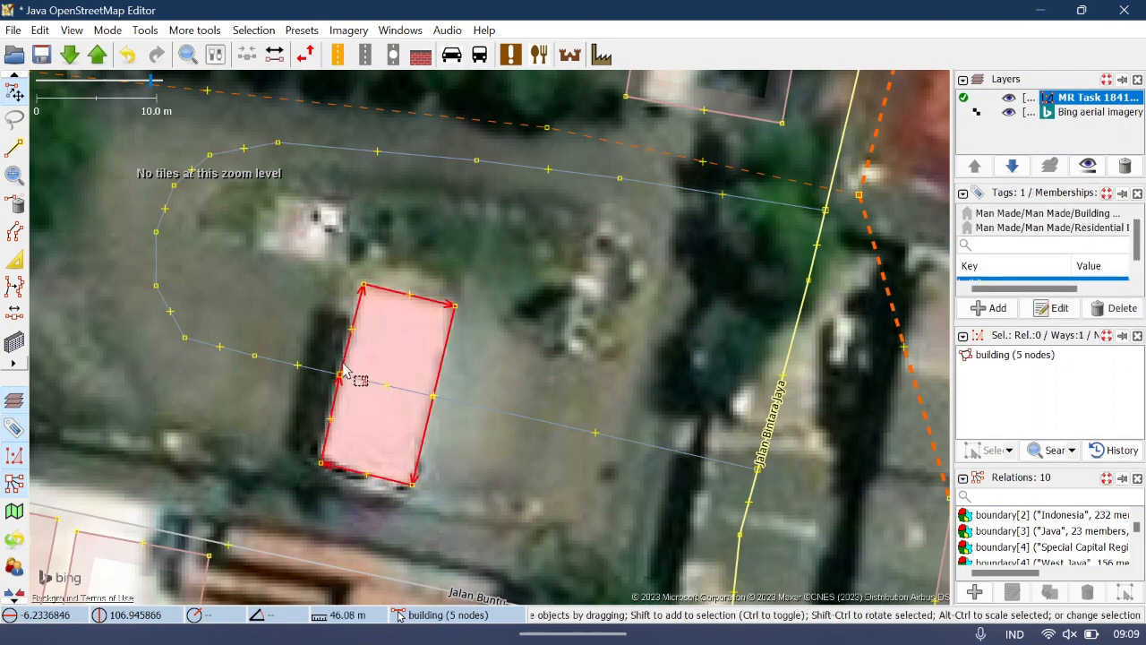
{"action": "left_click", "coordinate": [341, 376]}
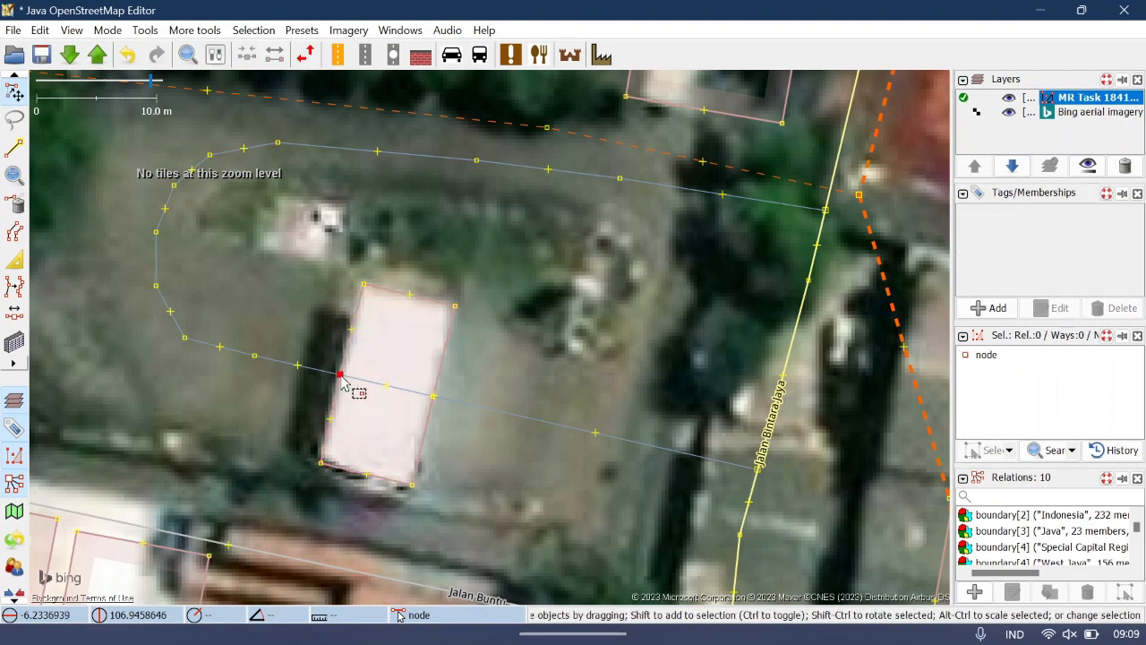
{"action": "left_click", "coordinate": [344, 370]}
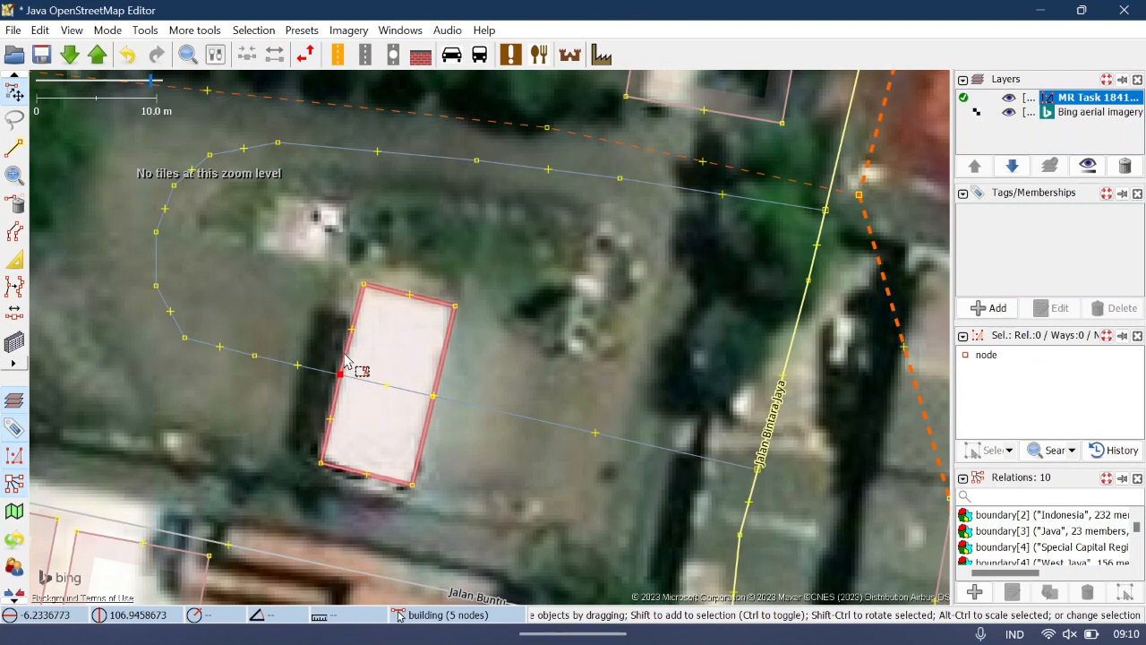
- Join the service road's eastern crossing node to the building's outline, undoing any accidental shift of the building
{"action": "left_click", "coordinate": [434, 396]}
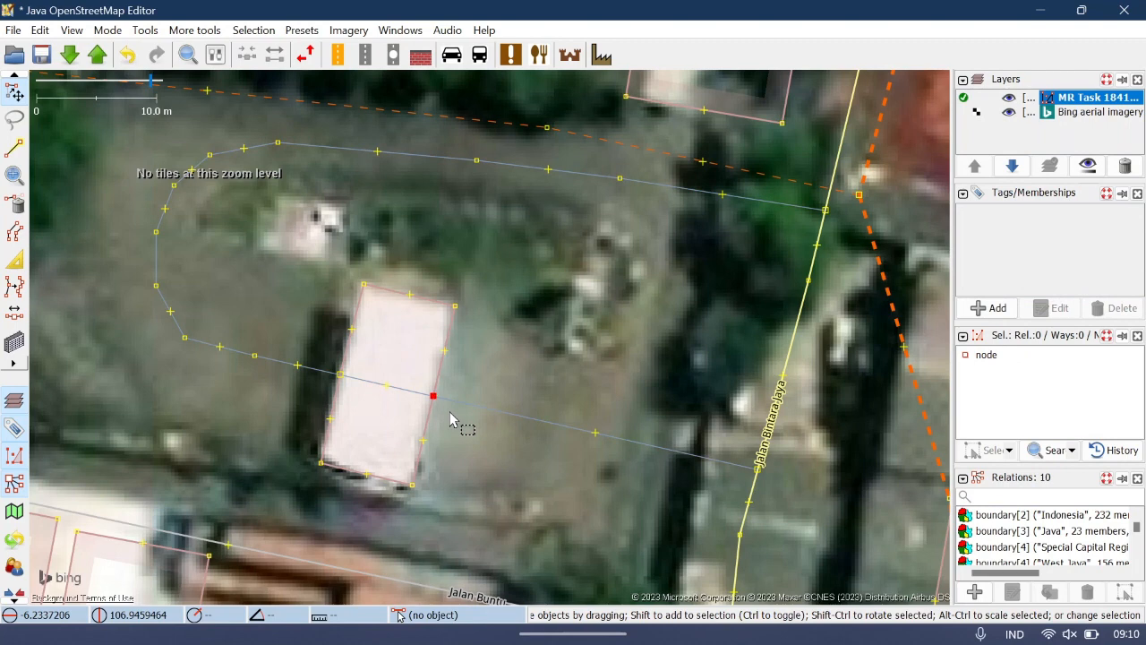
{"action": "left_click", "coordinate": [457, 383]}
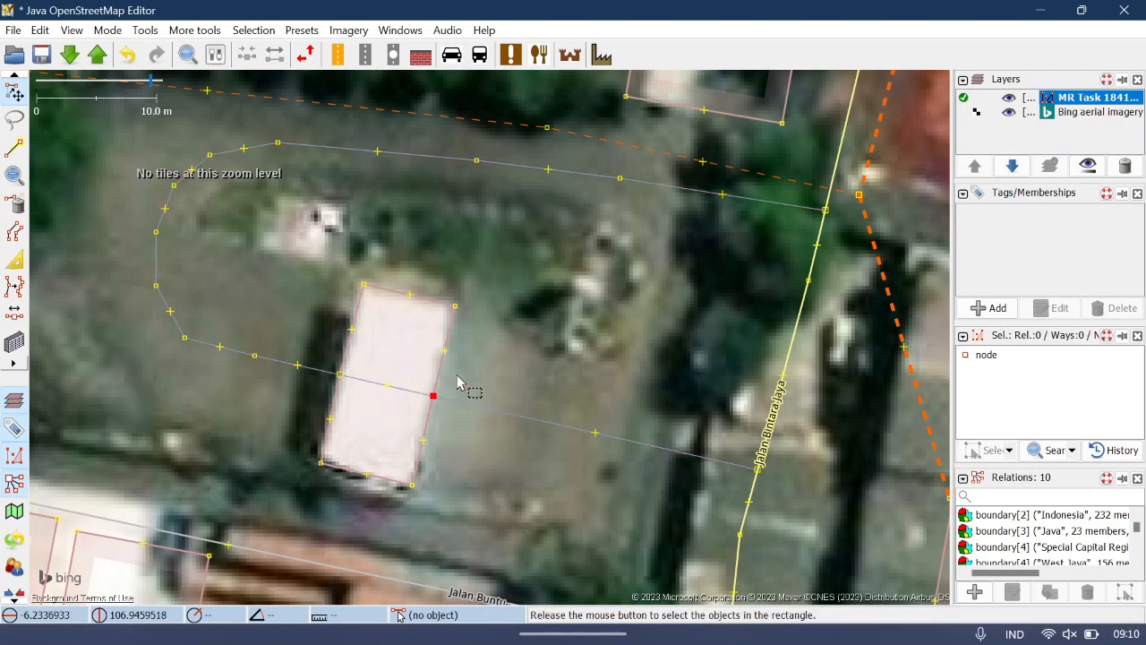
{"action": "left_click", "coordinate": [442, 376]}
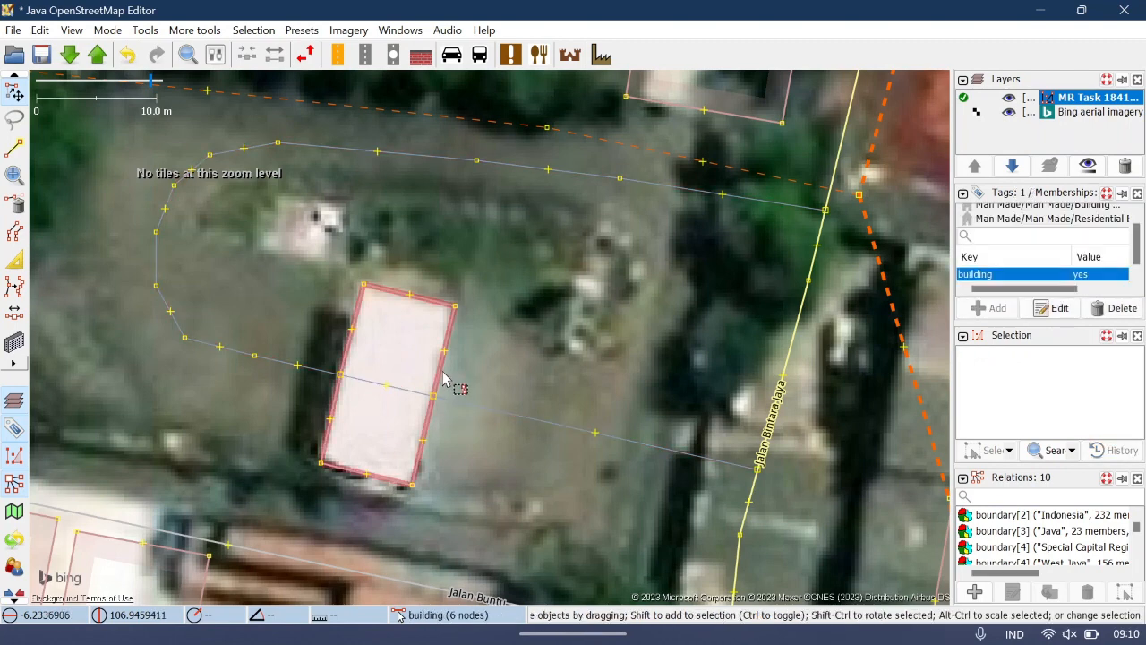
{"action": "mouse_move", "coordinate": [441, 376]}
{"action": "left_mouse_down"}
{"action": "mouse_move", "coordinate": [452, 334]}
{"action": "mouse_move", "coordinate": [415, 385]}
{"action": "mouse_move", "coordinate": [427, 335]}
{"action": "mouse_move", "coordinate": [471, 373]}
{"action": "mouse_move", "coordinate": [423, 418]}
{"action": "mouse_move", "coordinate": [429, 372]}
{"action": "mouse_move", "coordinate": [436, 405]}
{"action": "mouse_move", "coordinate": [459, 385]}
{"action": "left_mouse_up"}
{"action": "key", "text": "ctrl+z"}
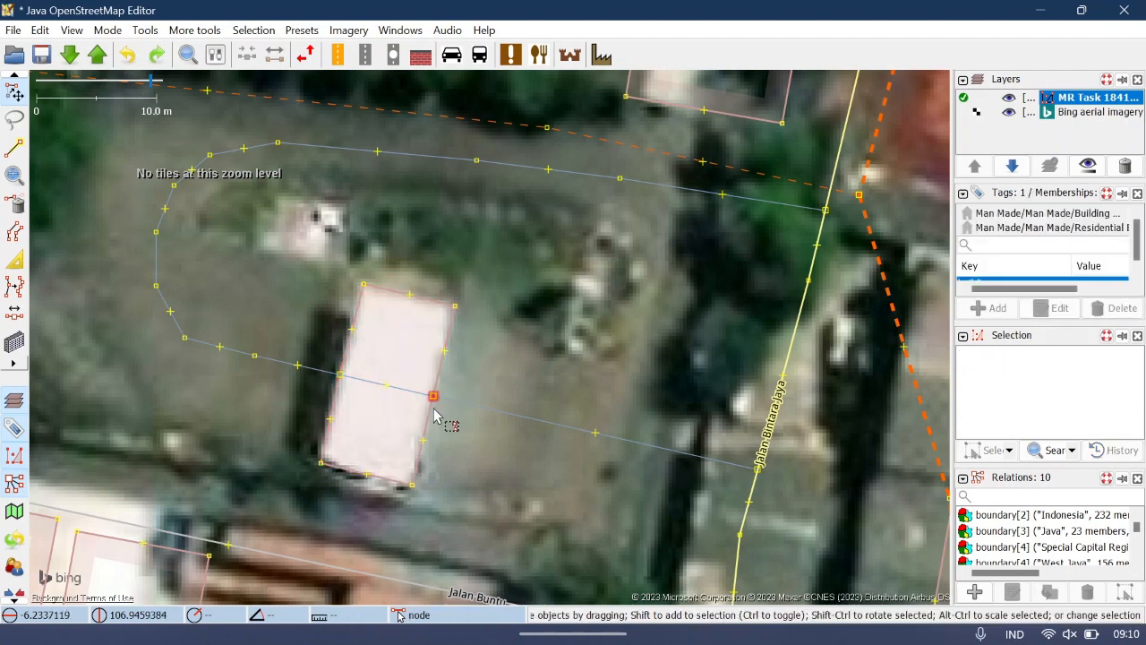
- Split the service road at the shared node on the building's eastern wall and check the resulting parts
{"action": "left_click", "coordinate": [434, 398]}
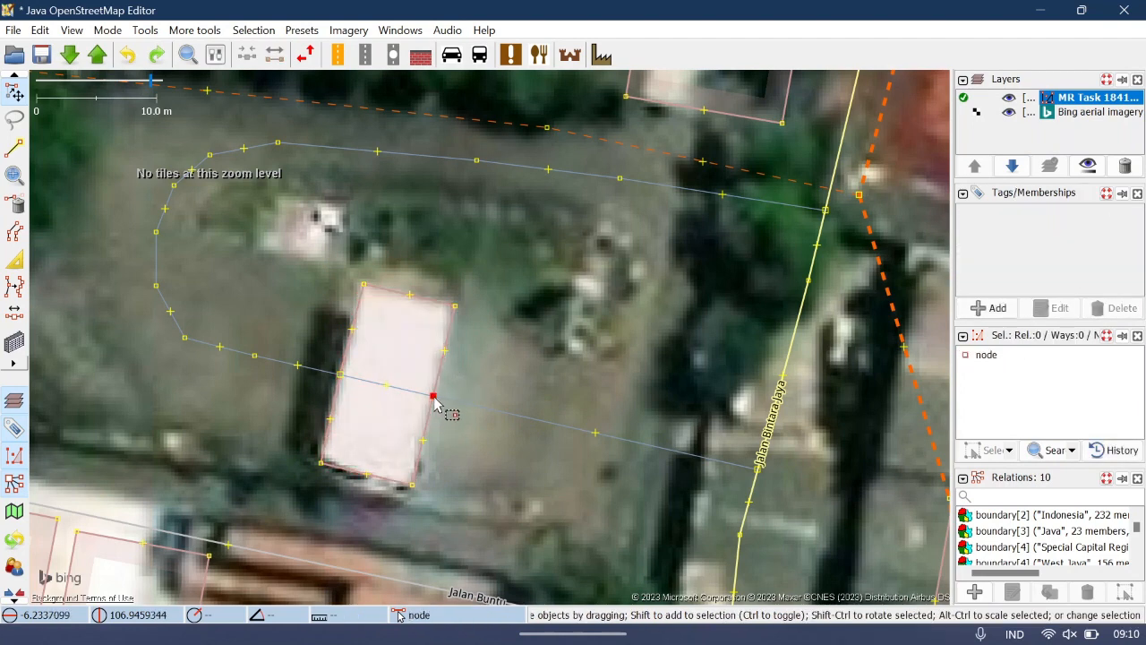
{"action": "key", "text": "p"}
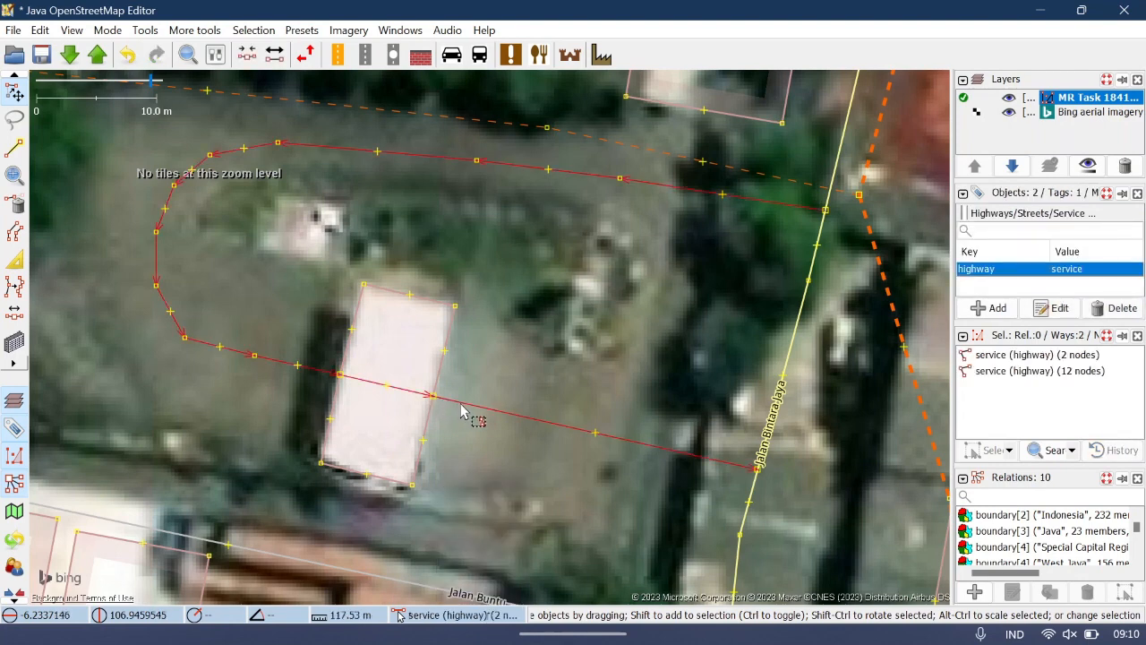
{"action": "left_click", "coordinate": [462, 411]}
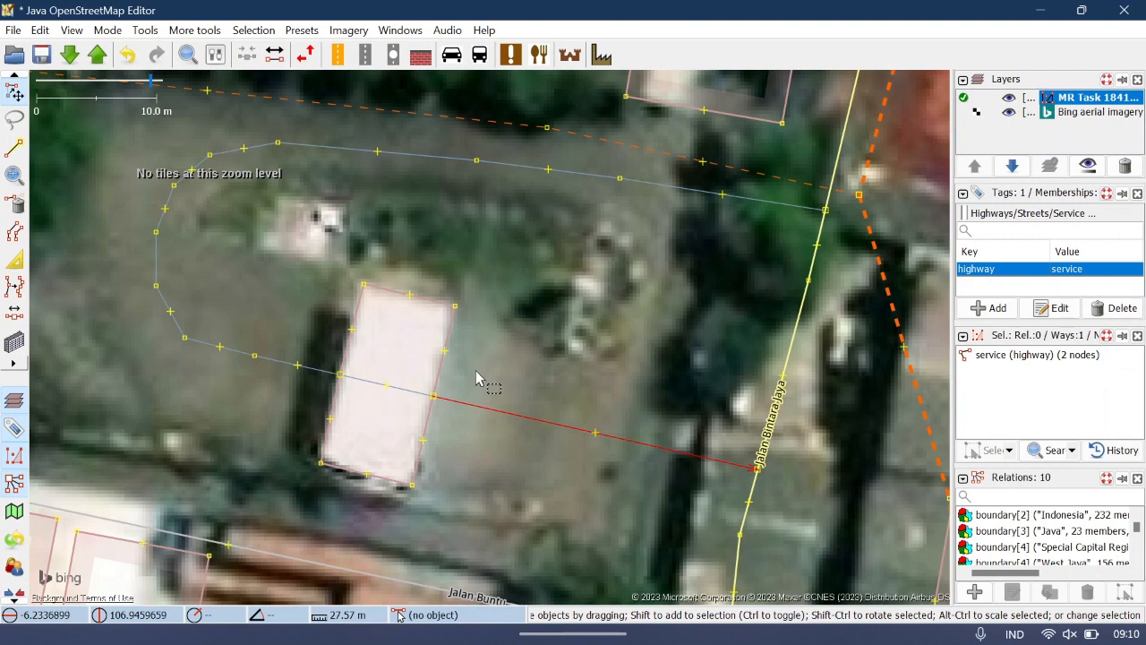
{"action": "left_click", "coordinate": [387, 387]}
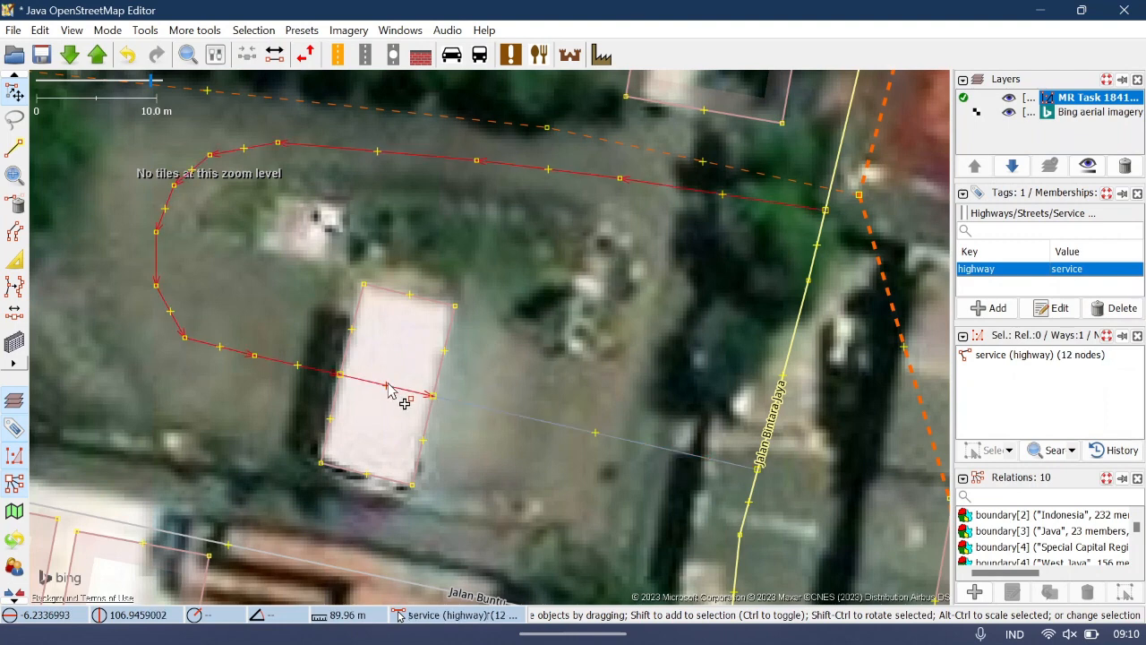
{"action": "left_click", "coordinate": [469, 407]}
{"action": "left_click", "coordinate": [378, 256]}
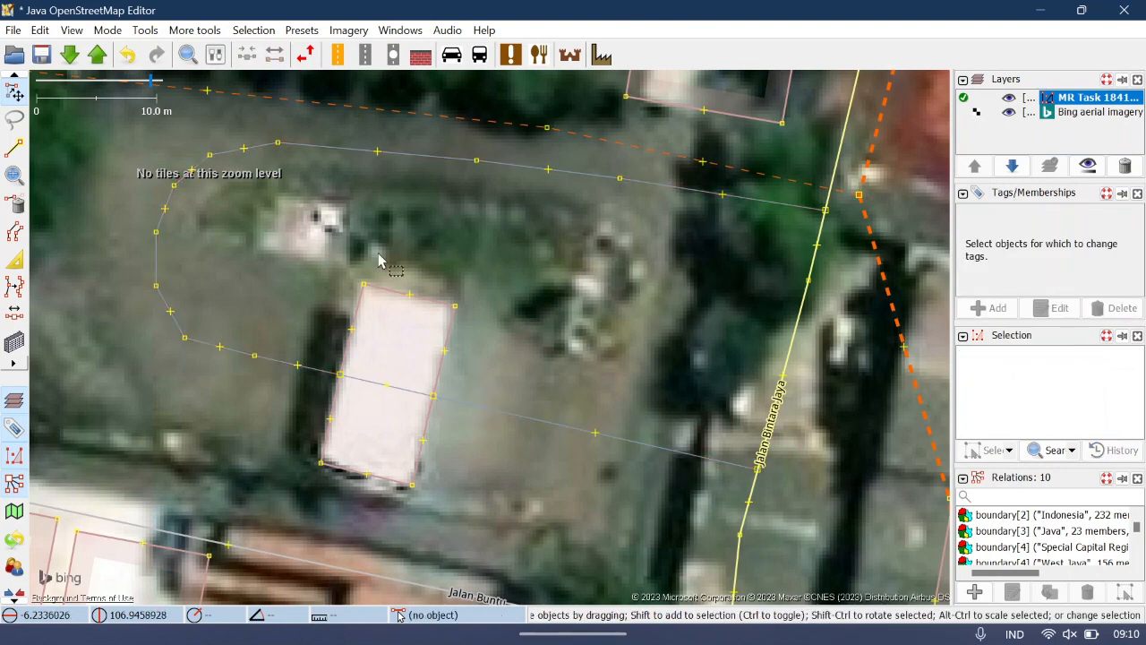
{"action": "left_click", "coordinate": [406, 392]}
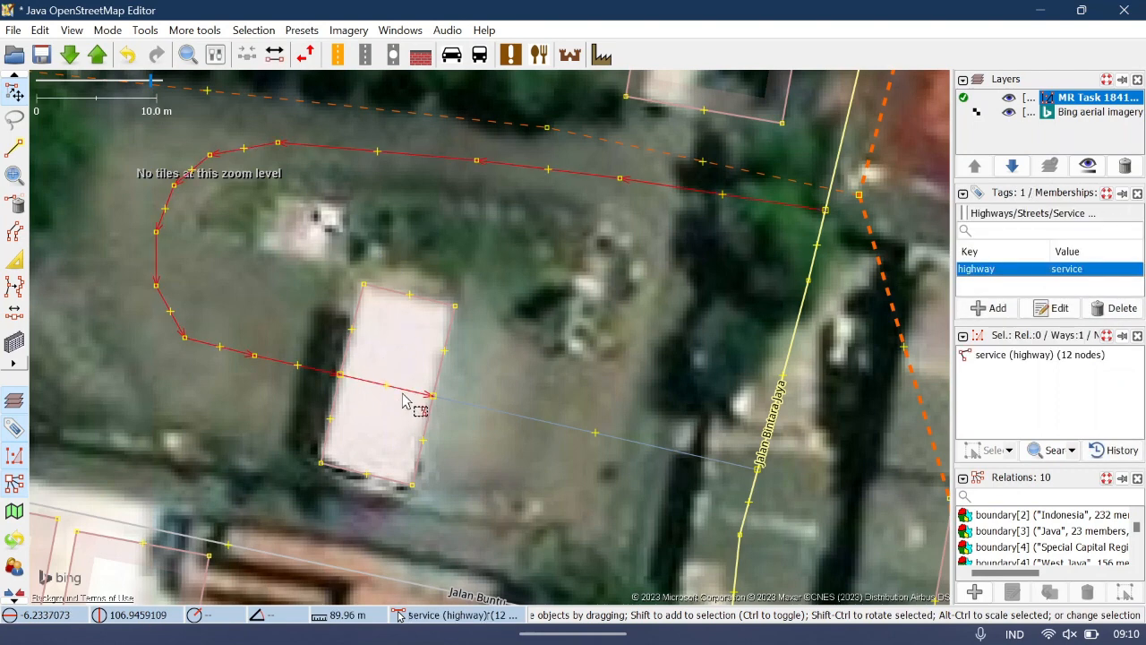
{"action": "left_click", "coordinate": [469, 408]}
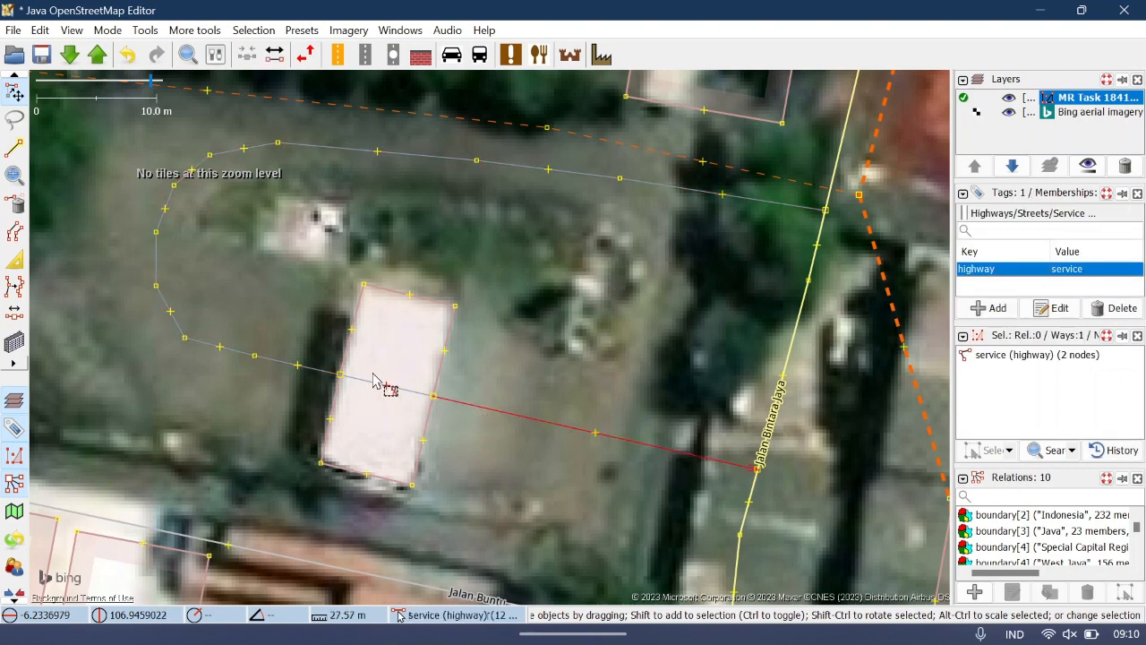
- Split the service road at the shared node on the building's western wall and check each resulting segment
{"action": "left_click", "coordinate": [339, 374]}
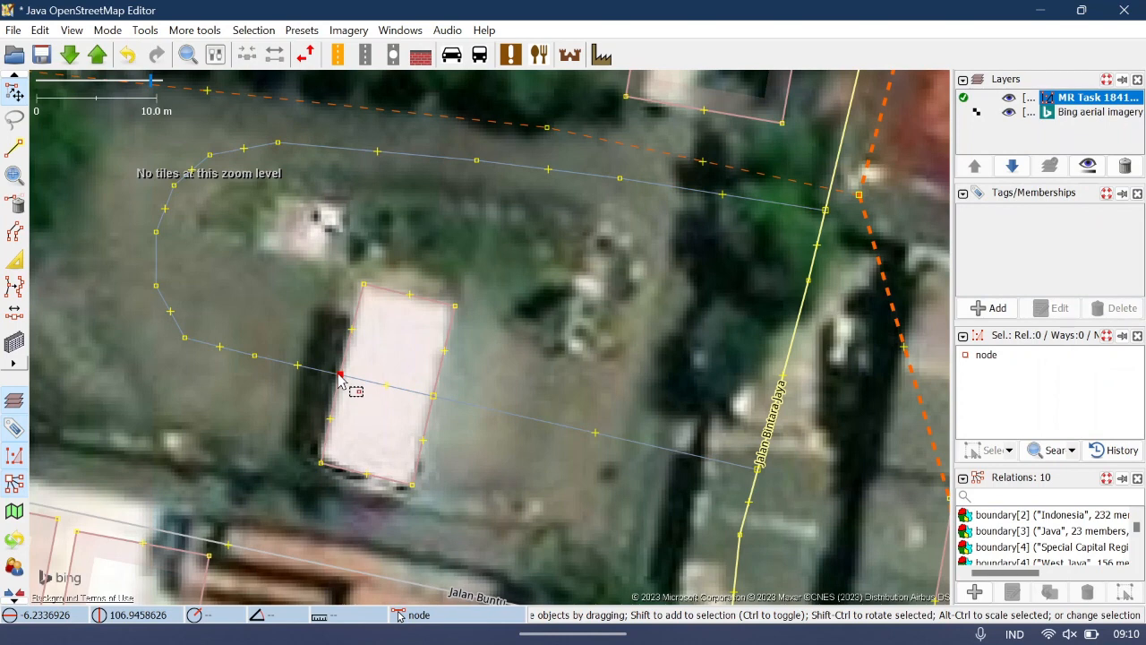
{"action": "key", "text": "p"}
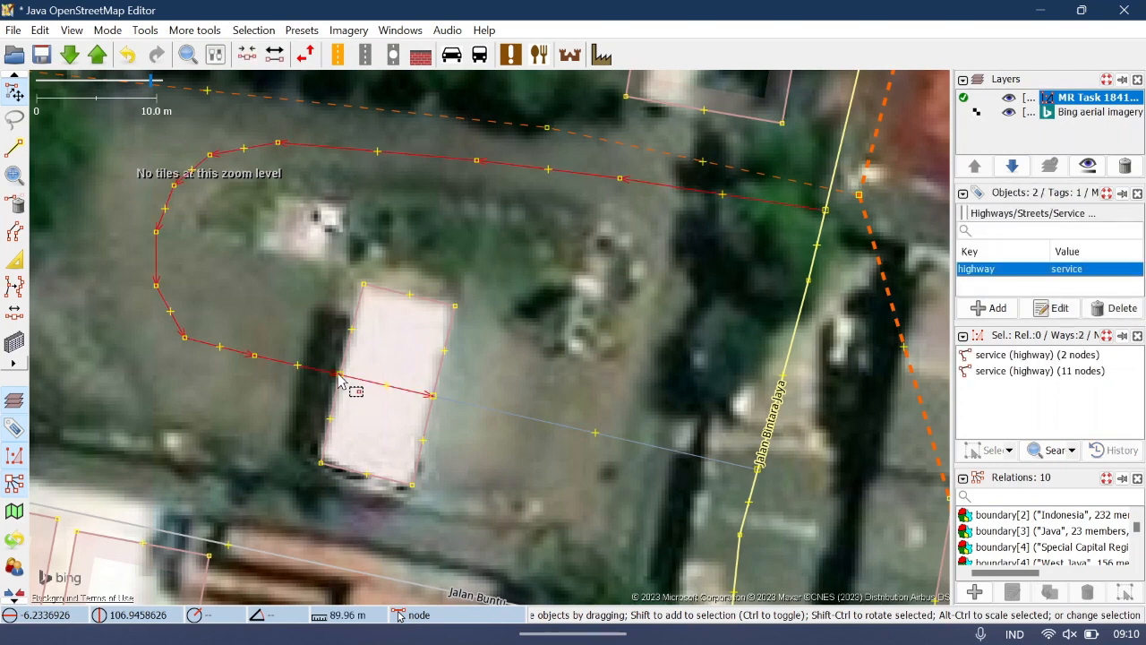
{"action": "left_click", "coordinate": [318, 376]}
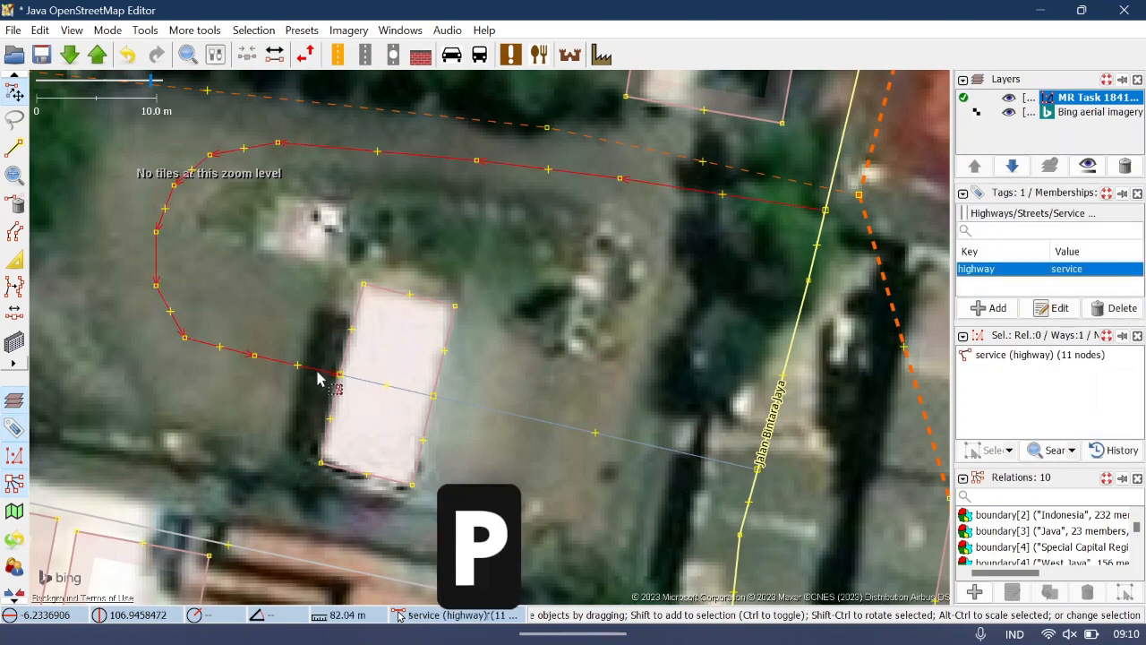
{"action": "left_click", "coordinate": [380, 387]}
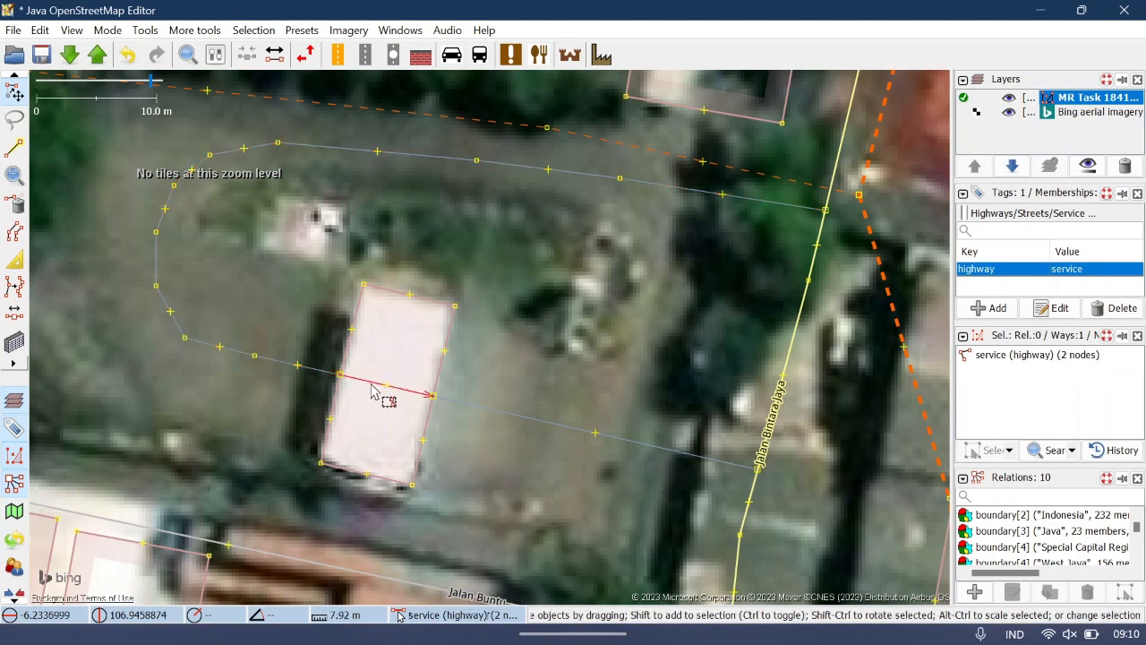
{"action": "left_click", "coordinate": [476, 406]}
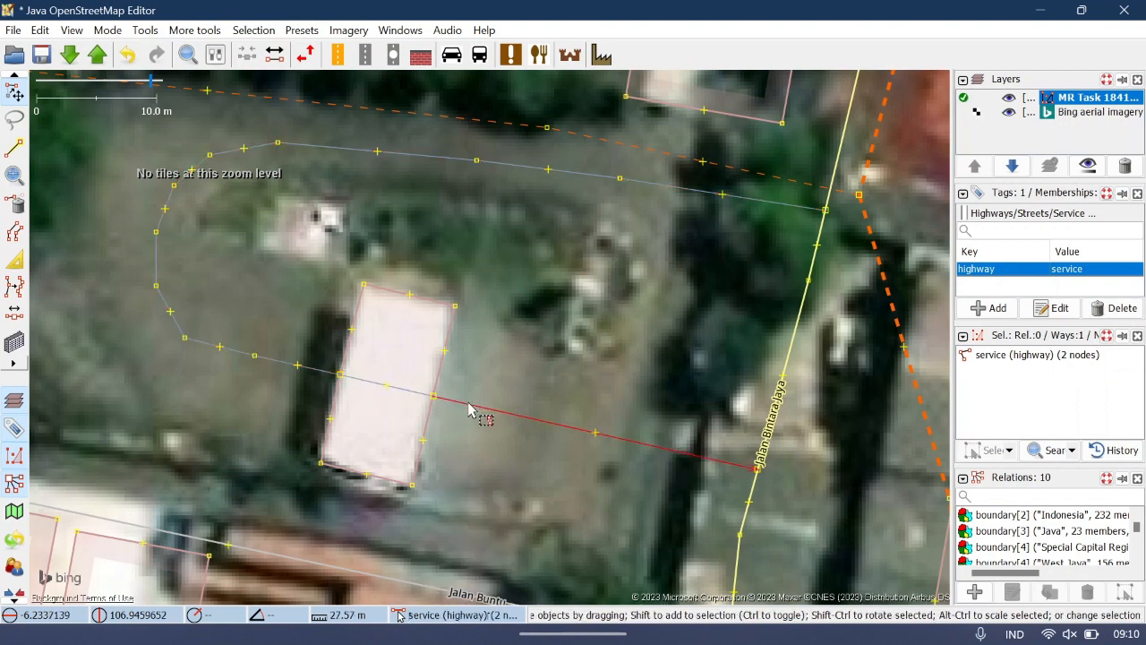
{"action": "left_click", "coordinate": [416, 391]}
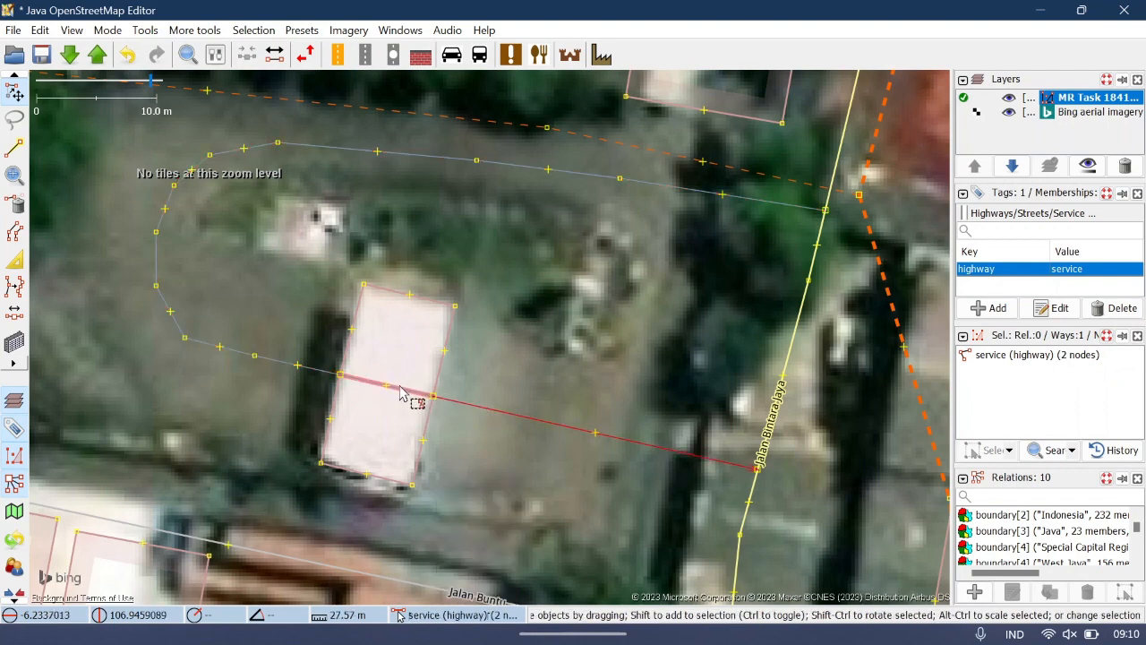
{"action": "left_click", "coordinate": [319, 370]}
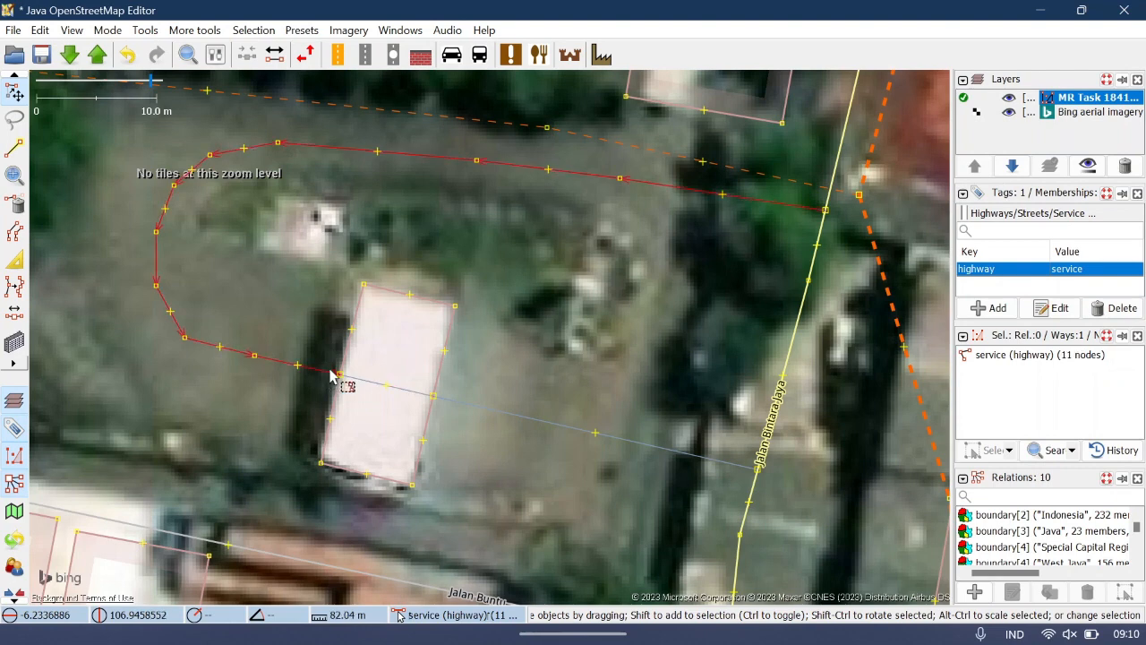
- Add the tag covered=yes to the short service road segment passing through the white-roofed building
{"action": "left_click", "coordinate": [370, 392]}
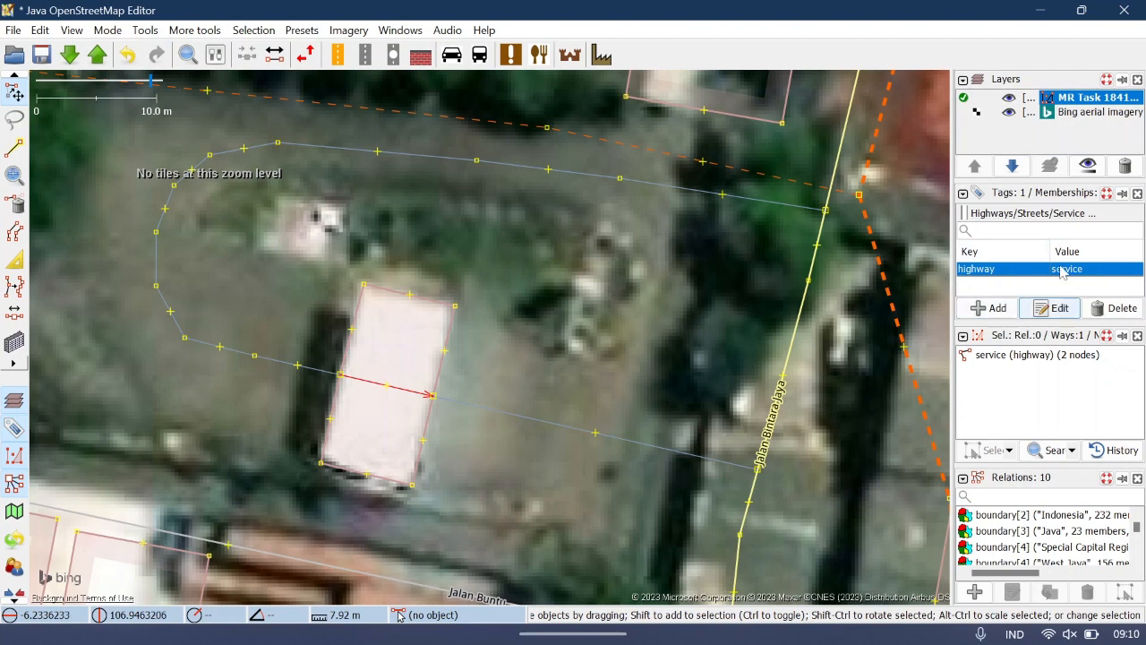
{"action": "left_click", "coordinate": [990, 309]}
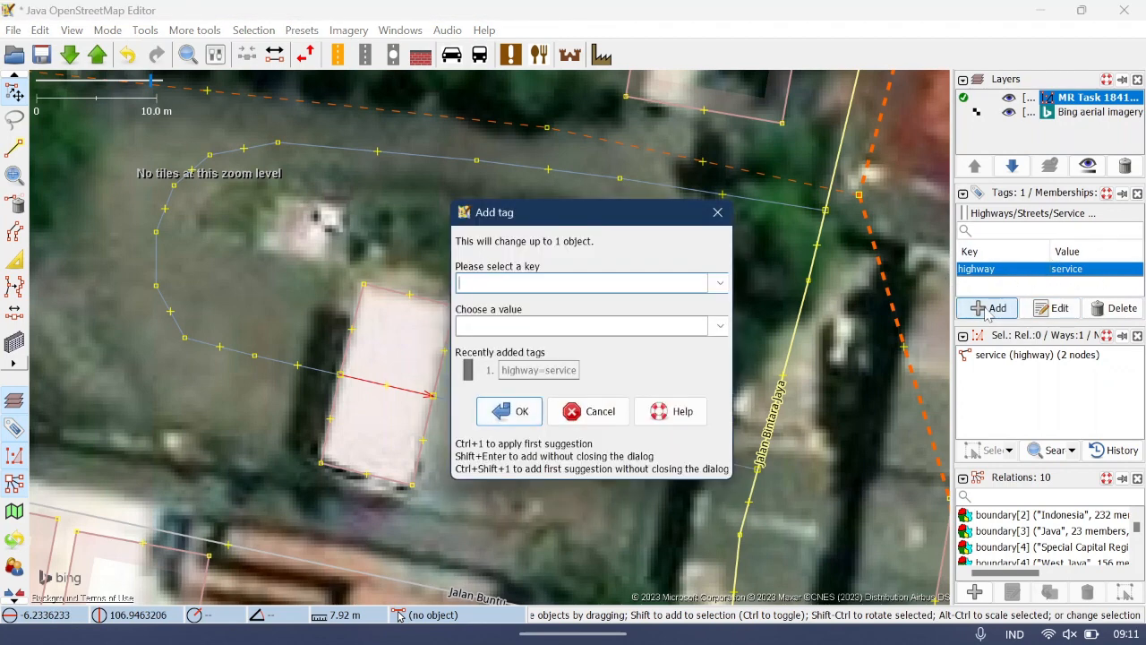
{"action": "type", "text": "covered"}
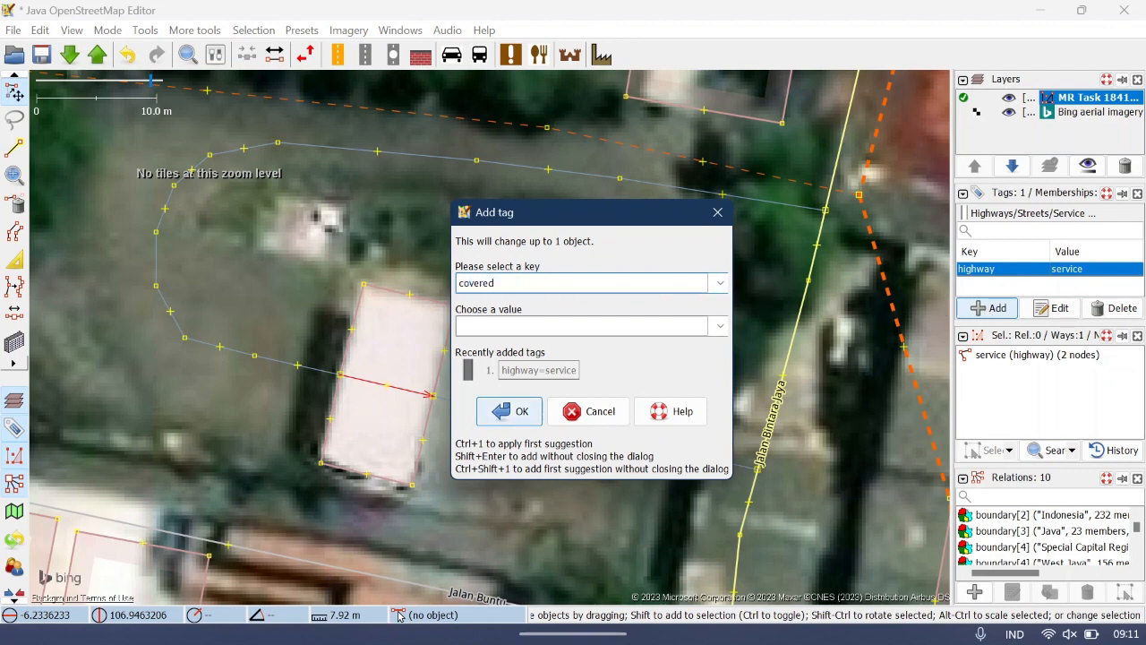
{"action": "key", "text": "Tab"}
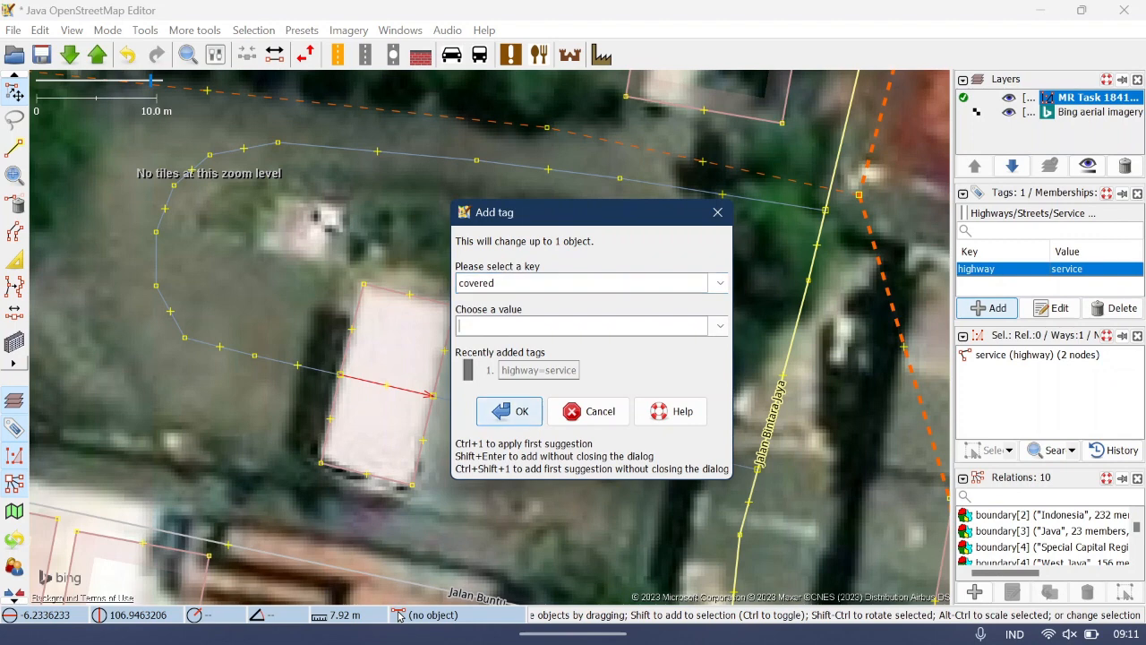
{"action": "type", "text": "yes"}
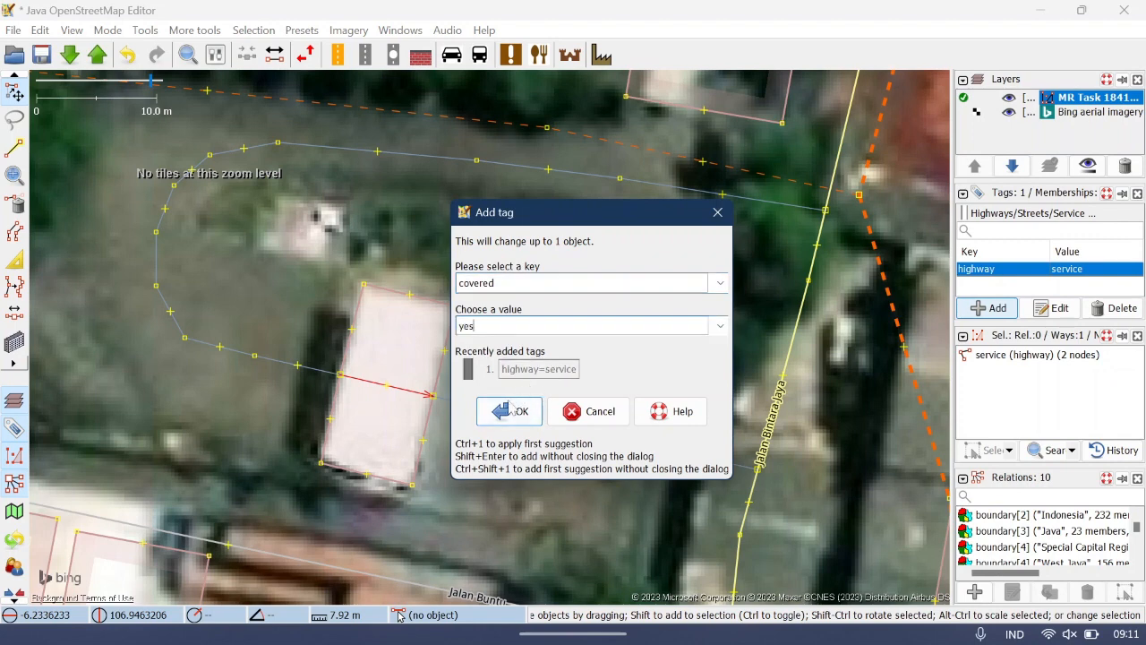
{"action": "left_click", "coordinate": [509, 410]}
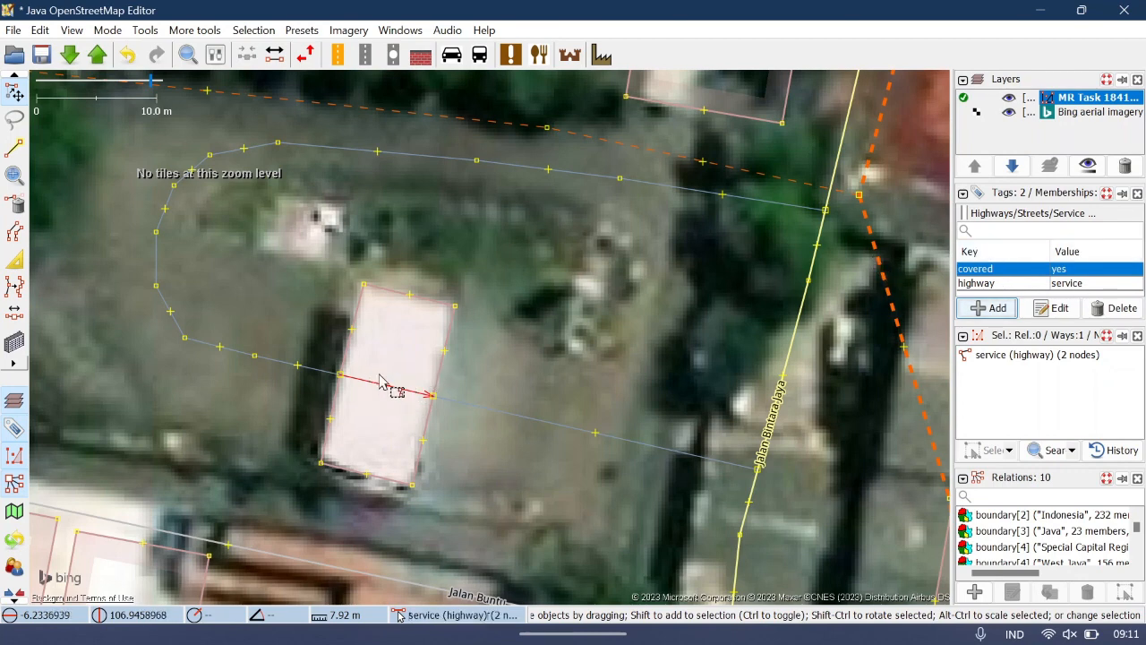
- Square the corners of the white-roofed building crossed by the covered service road segment
{"action": "left_click", "coordinate": [443, 370]}
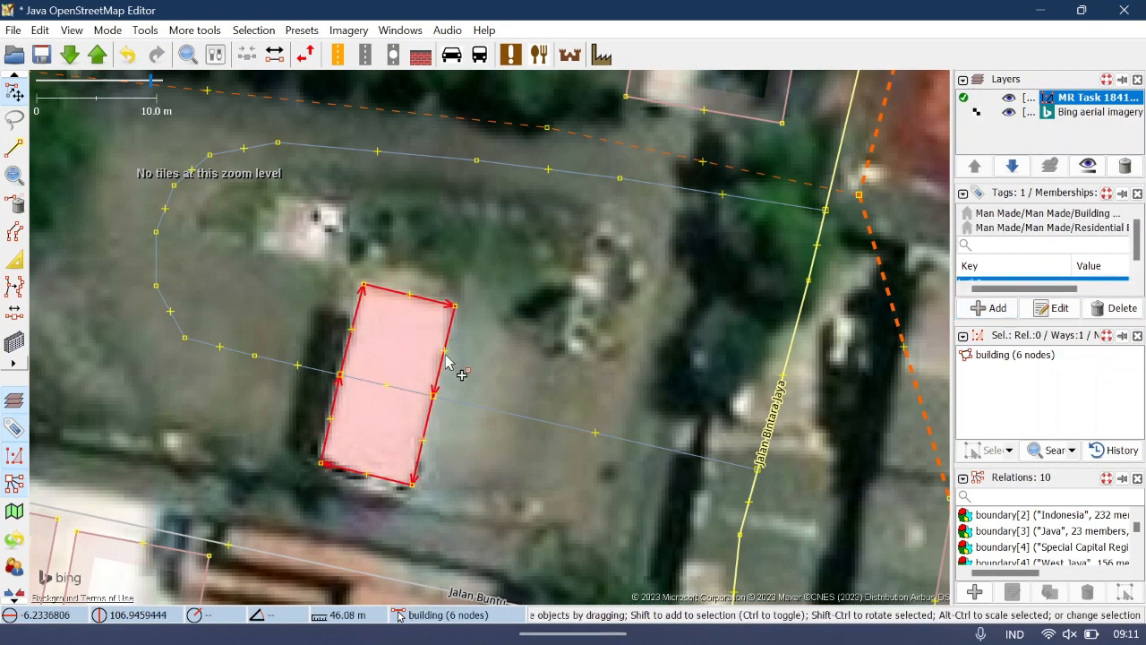
{"action": "key", "text": "q"}
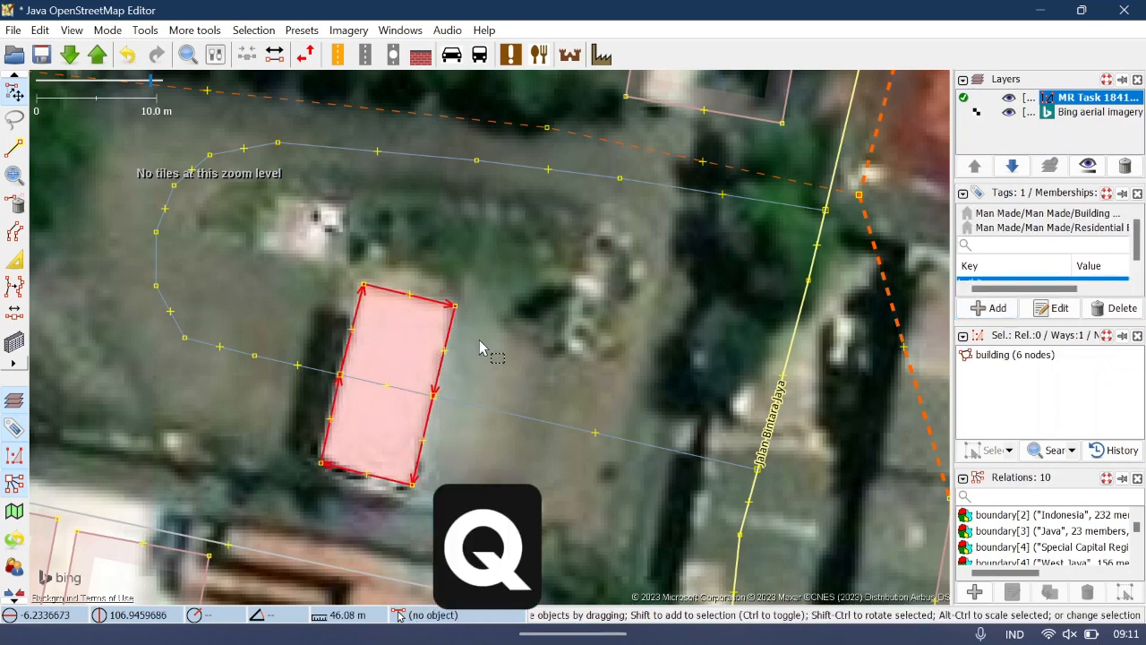
{"action": "left_click", "coordinate": [480, 343]}
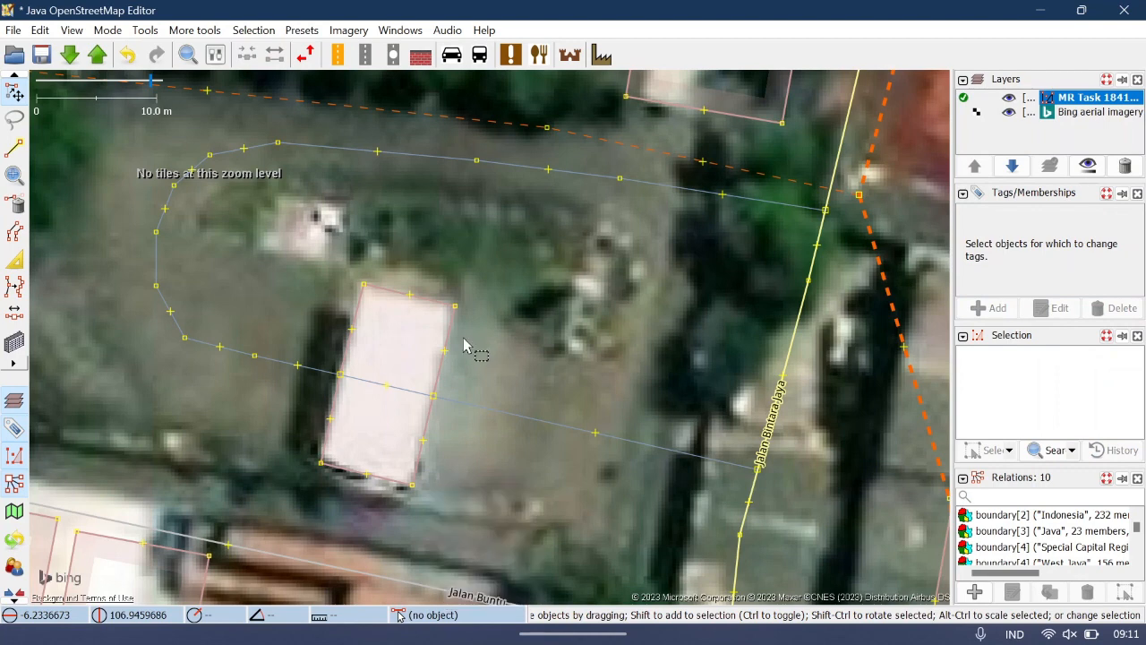
{"action": "left_click", "coordinate": [347, 367]}
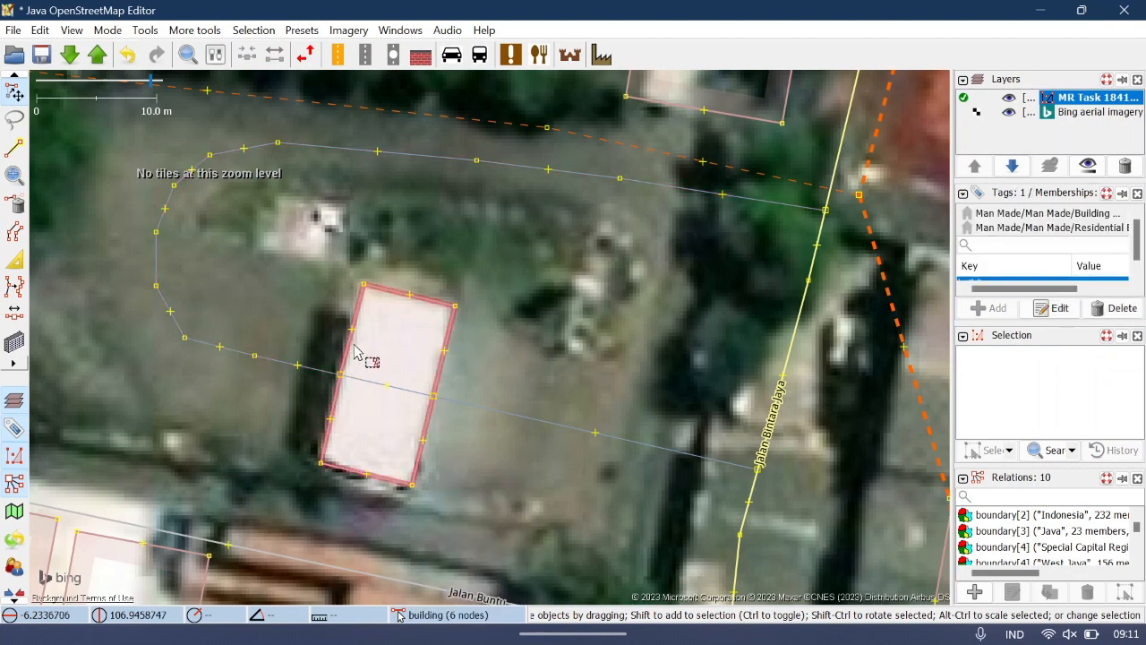
{"action": "scroll", "coordinate": [350, 363], "scroll_direction": "down", "scroll_amount": 5}
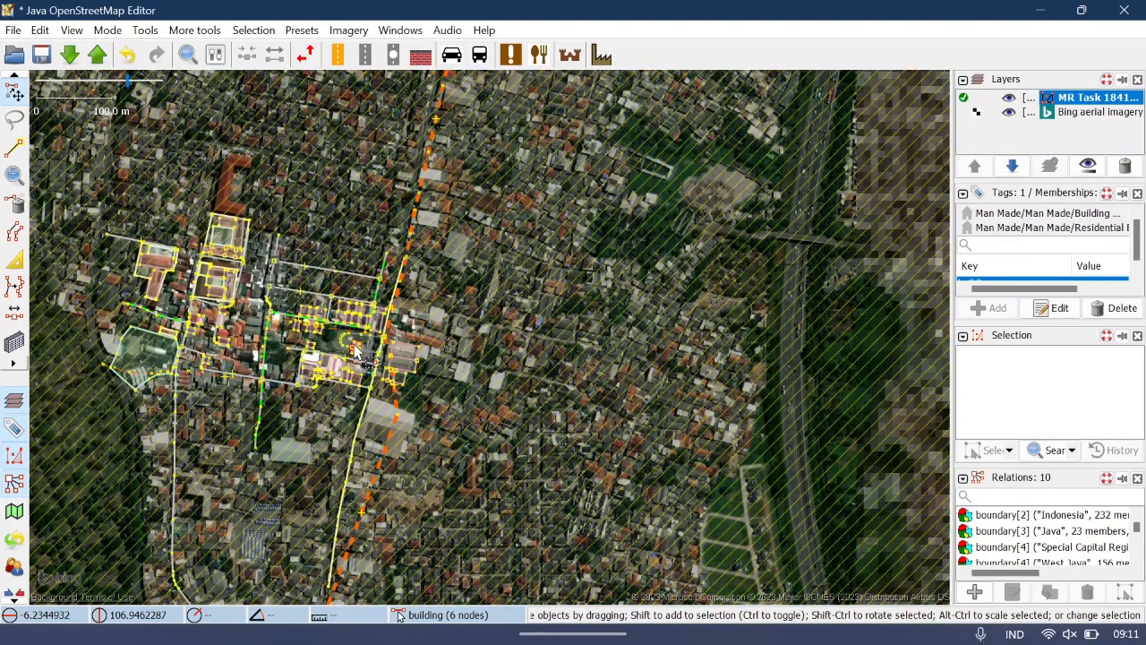
{"action": "left_click", "coordinate": [231, 336]}
{"action": "scroll", "coordinate": [231, 337], "scroll_direction": "up", "scroll_amount": 3}
{"action": "scroll", "coordinate": [231, 336], "scroll_direction": "up", "scroll_amount": 2}
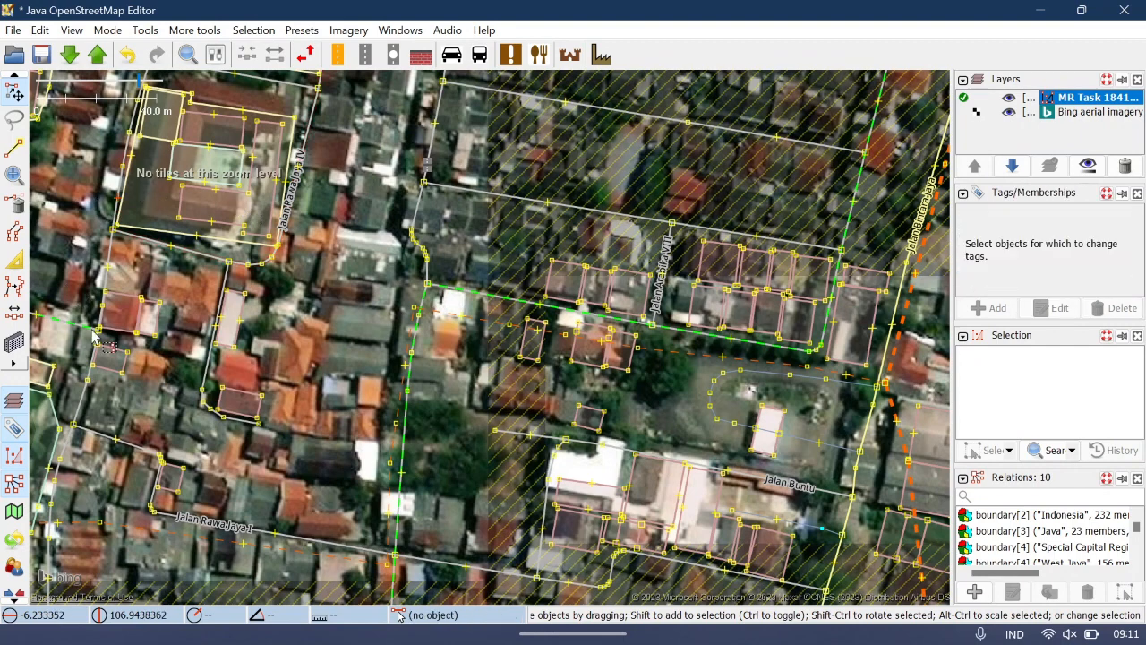
{"action": "left_click", "coordinate": [267, 212]}
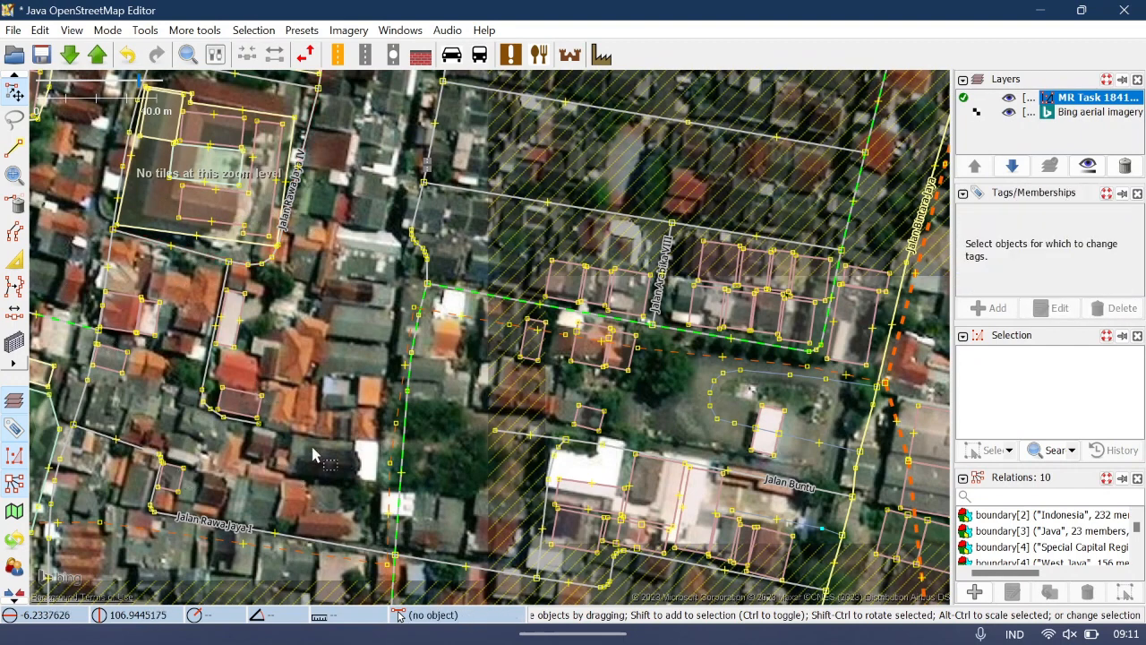